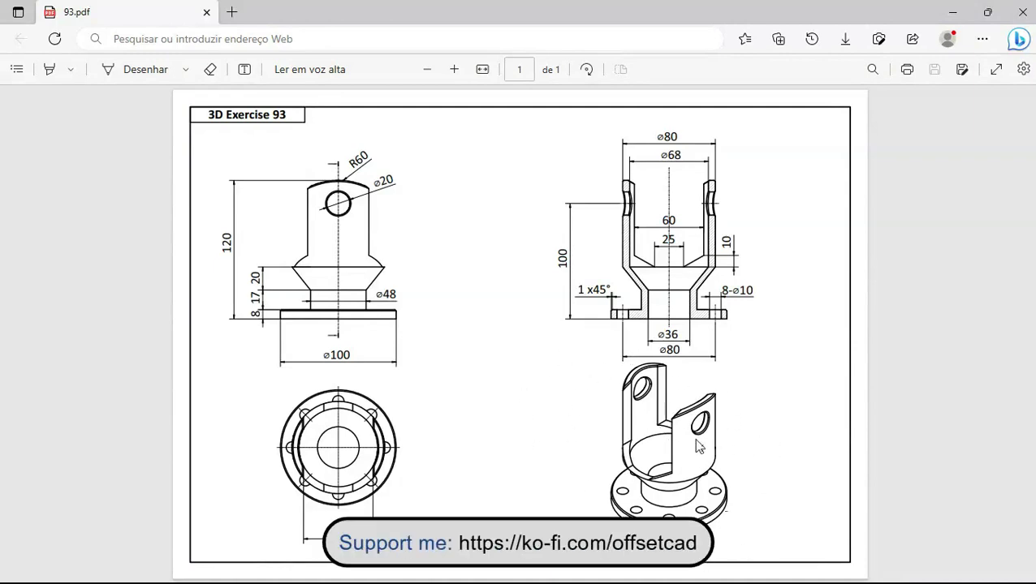
After reviewing the 93.pdf clevis drawing in Edge, switch to FreeCAD's Start page
{"action": "key", "text": "alt+Tab"}
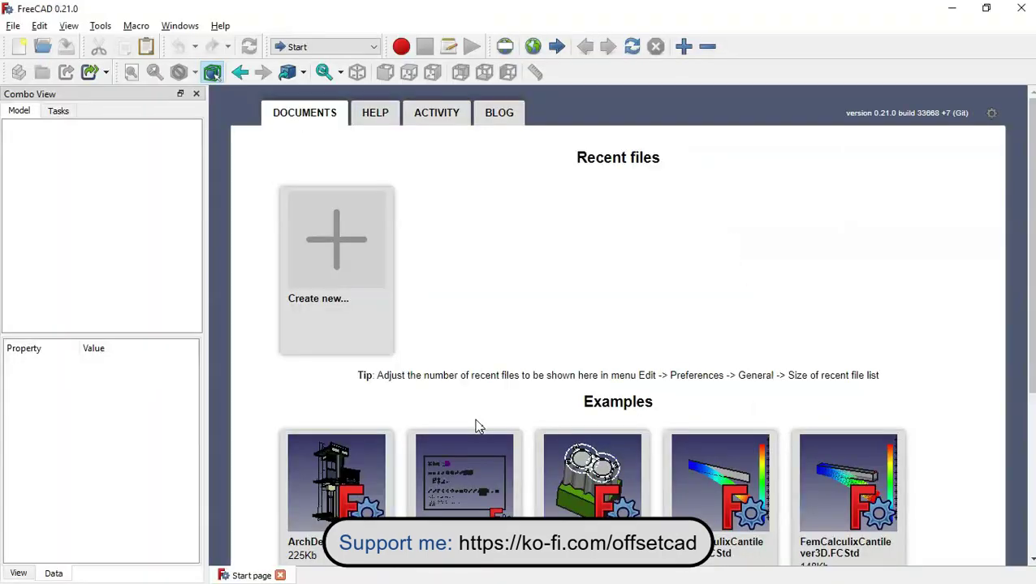
Create a new FreeCAD document and switch to the Part Design workbench
{"action": "left_click", "coordinate": [331, 266]}
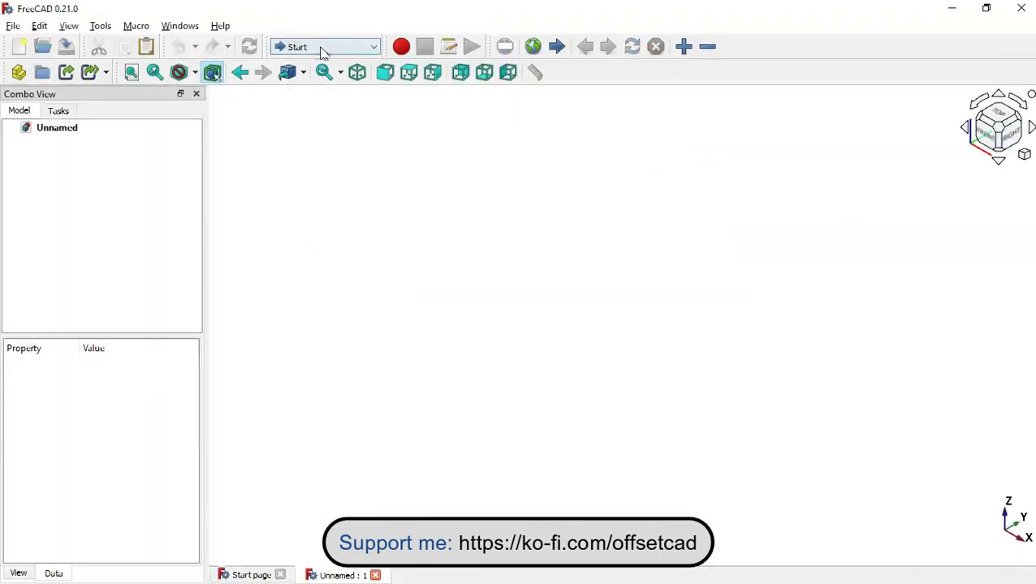
{"action": "left_click", "coordinate": [327, 46]}
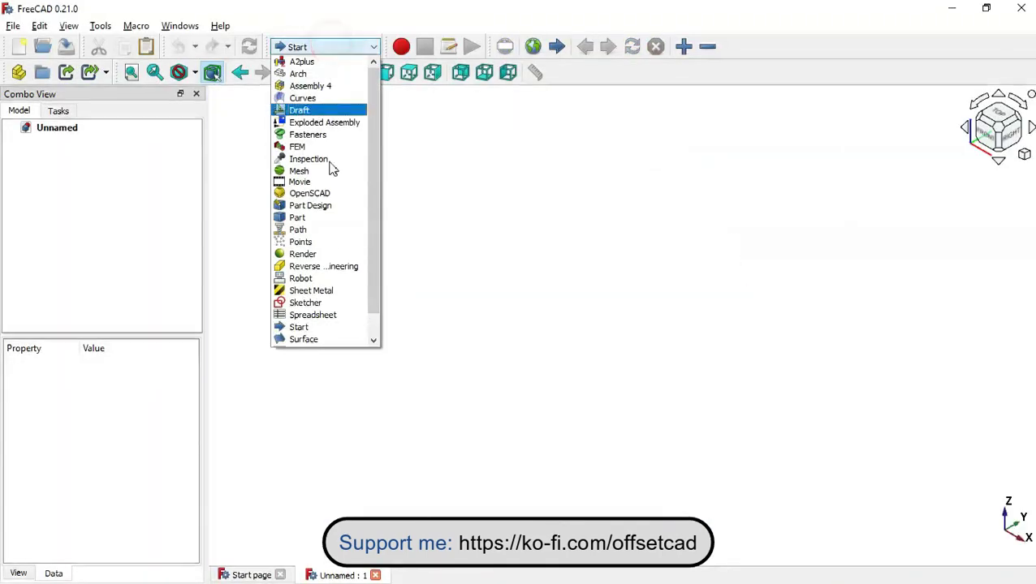
{"action": "left_click", "coordinate": [329, 207]}
Create a body with a new sketch on the XZ plane, then bring back the PDF
{"action": "left_click", "coordinate": [79, 163]}
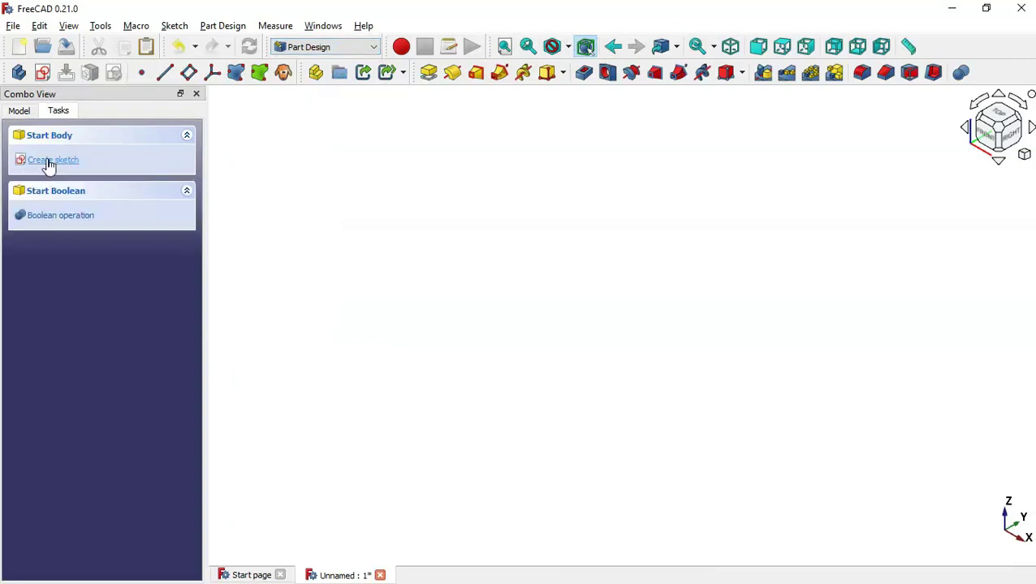
{"action": "left_click", "coordinate": [46, 164]}
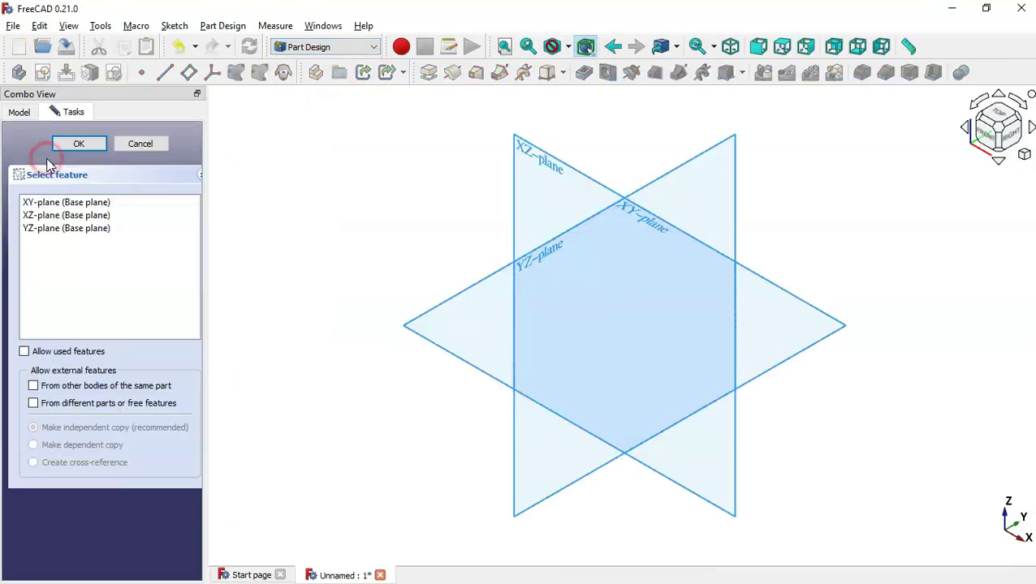
{"action": "left_click", "coordinate": [542, 159]}
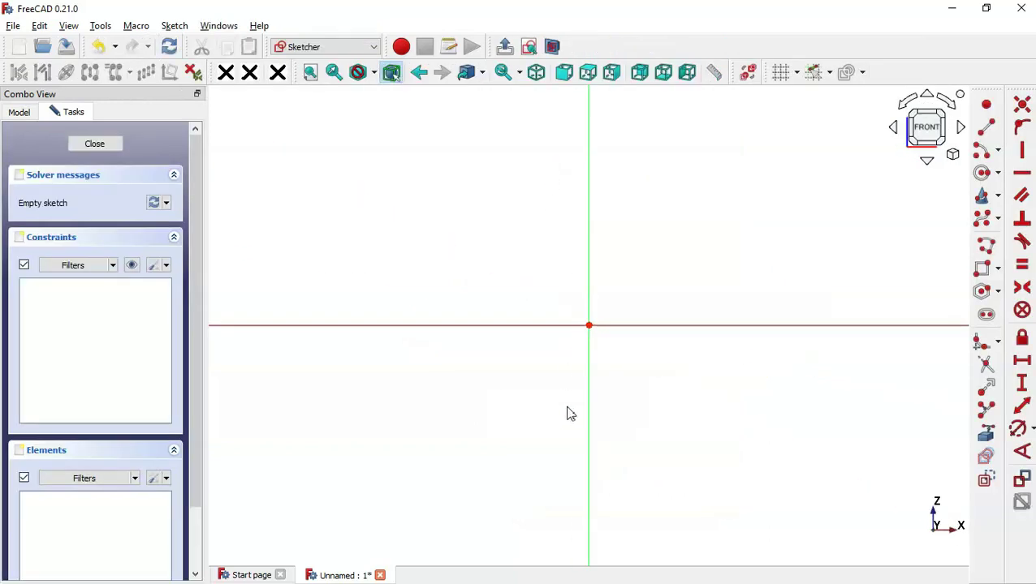
{"action": "scroll", "coordinate": [629, 445], "scroll_direction": "down", "scroll_amount": 5}
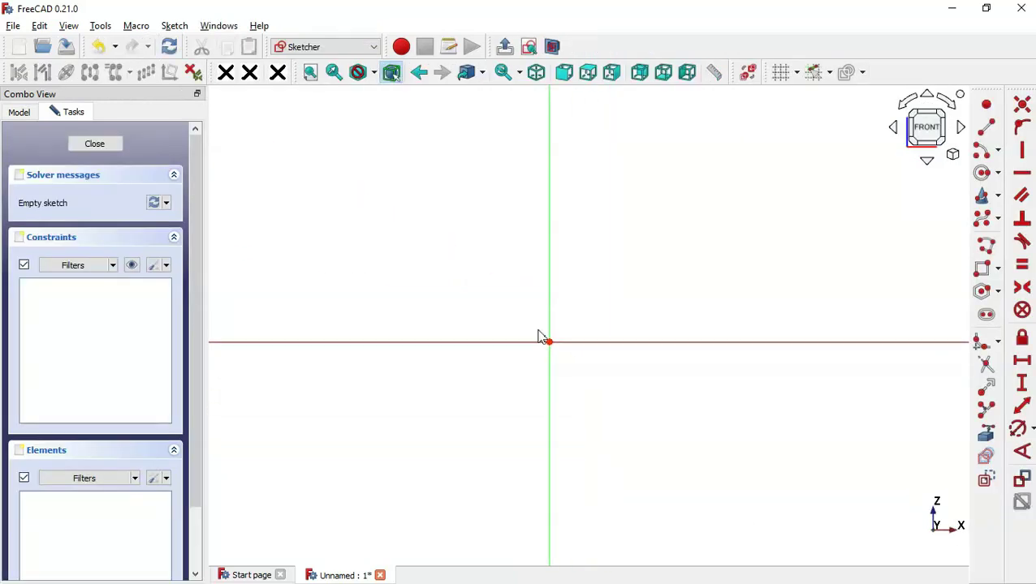
{"action": "scroll", "coordinate": [555, 394], "scroll_direction": "down", "scroll_amount": 3}
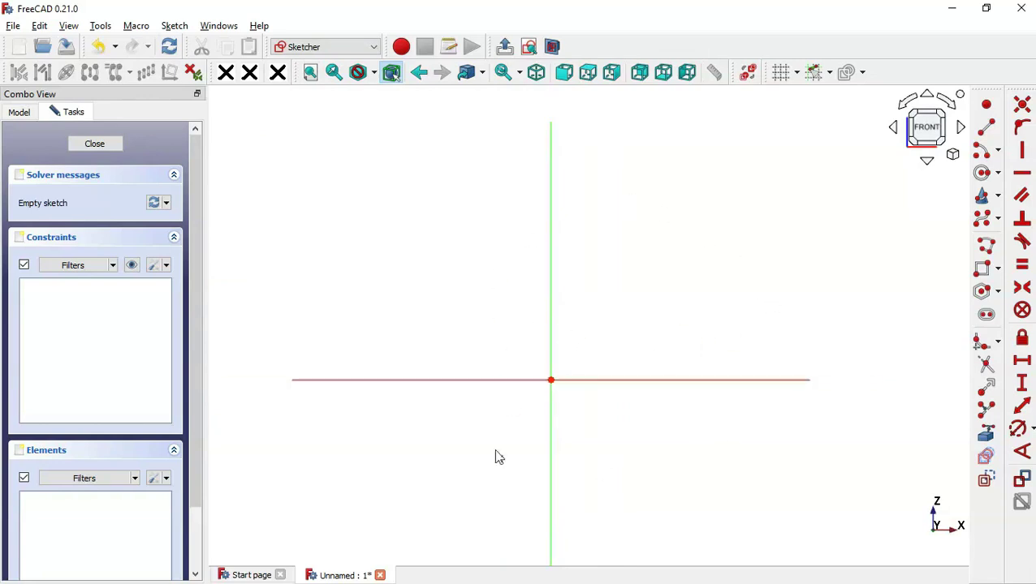
{"action": "key", "text": "alt+Tab"}
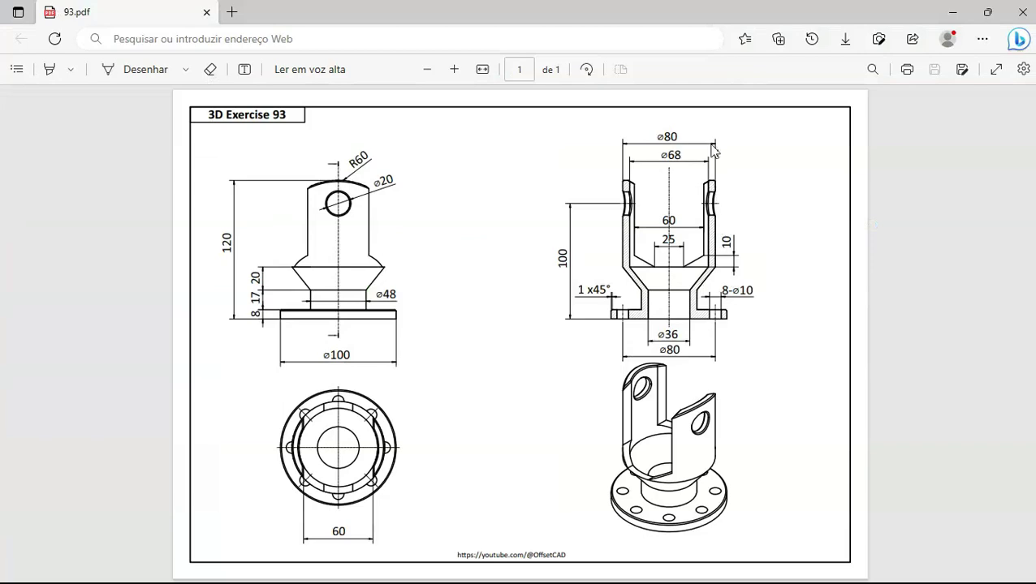
Zoom into the clevis drawing to read its dimensions, then return to the FreeCAD sketch
{"action": "scroll", "coordinate": [712, 150], "scroll_direction": "up", "scroll_amount": 2, "text": "ctrl"}
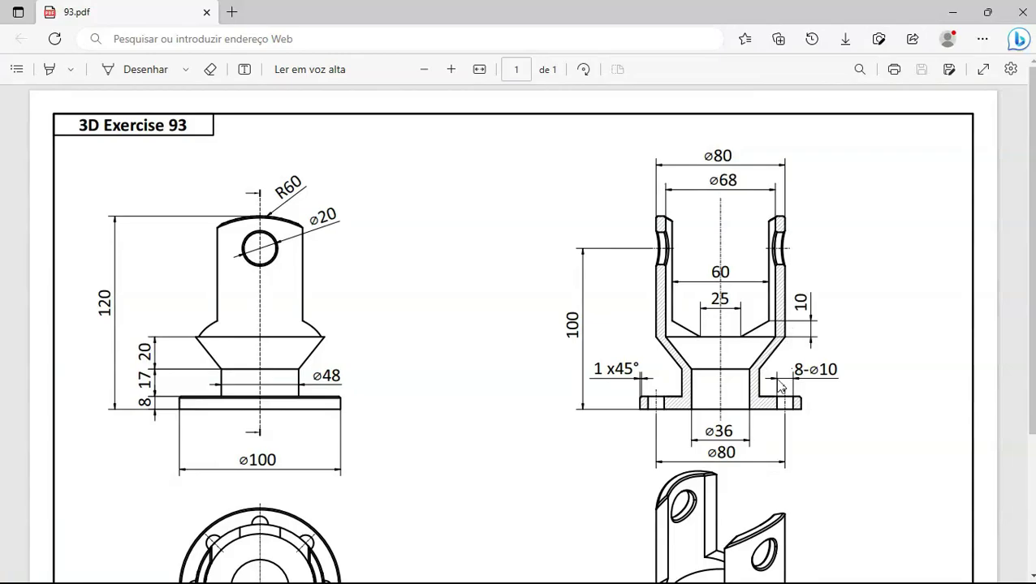
{"action": "key", "text": "alt+Tab"}
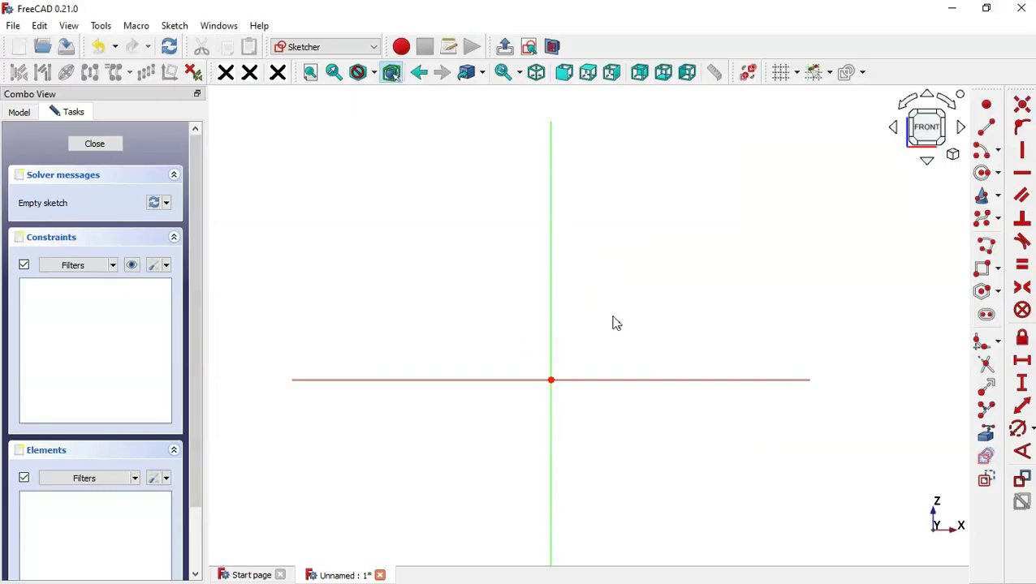
Draw the closed stepped half-profile with slanted flares and prong as a polyline from the X axis
{"action": "left_click", "coordinate": [987, 244]}
{"action": "left_click", "coordinate": [598, 380]}
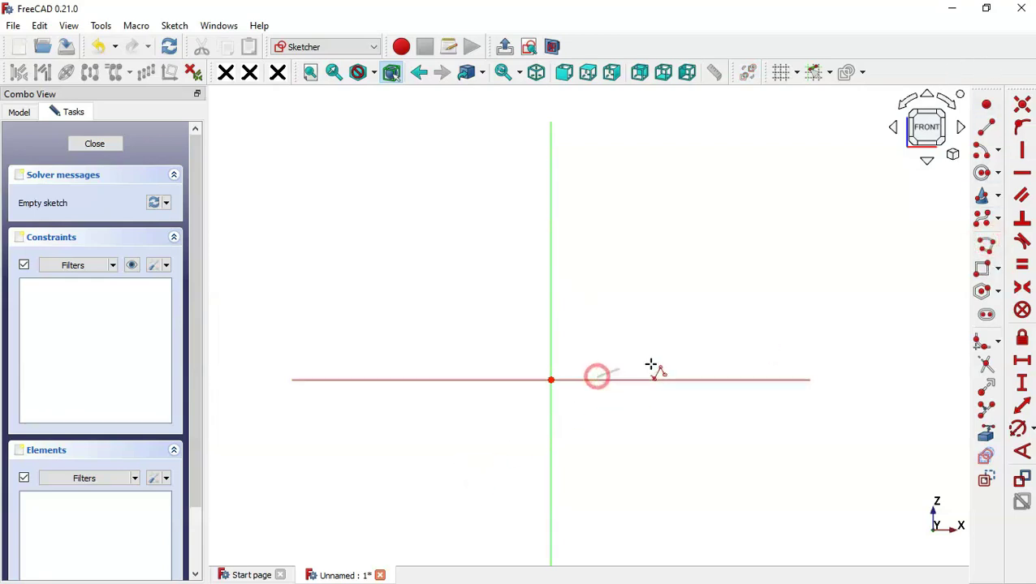
{"action": "left_click", "coordinate": [761, 380]}
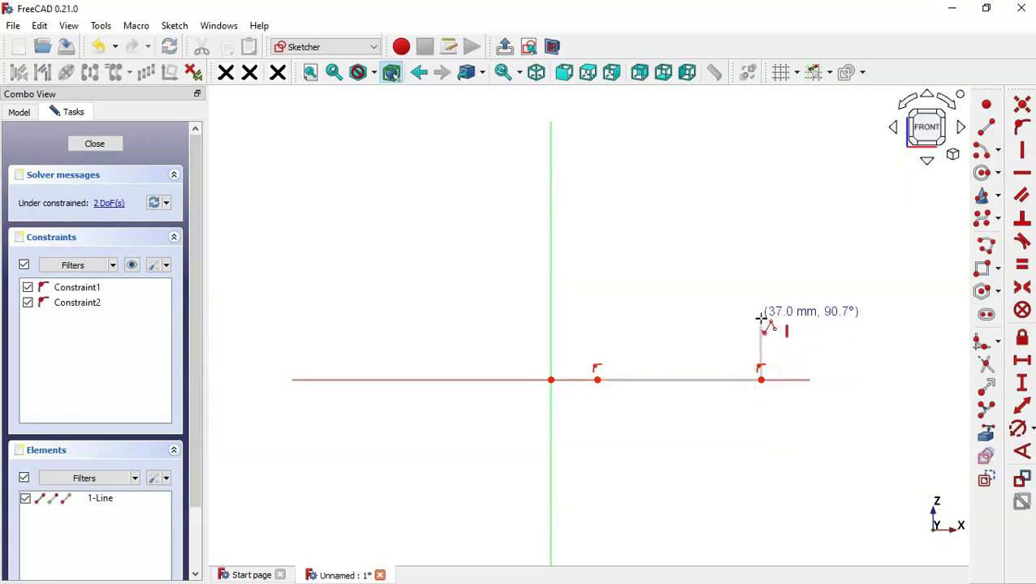
{"action": "left_click", "coordinate": [761, 316]}
{"action": "left_click", "coordinate": [668, 319]}
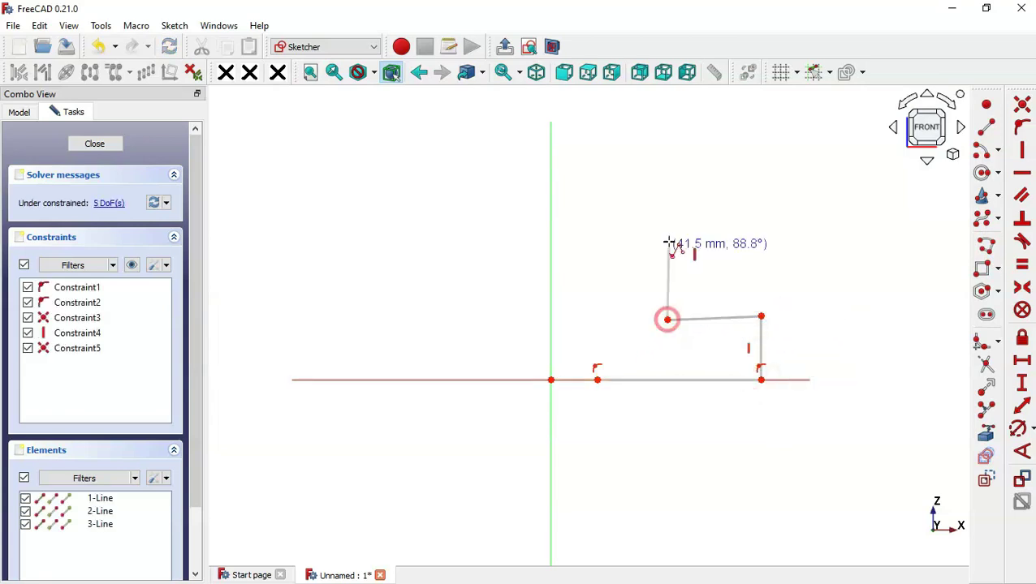
{"action": "left_click", "coordinate": [668, 255]}
{"action": "left_click", "coordinate": [699, 207]}
{"action": "left_click", "coordinate": [699, 119]}
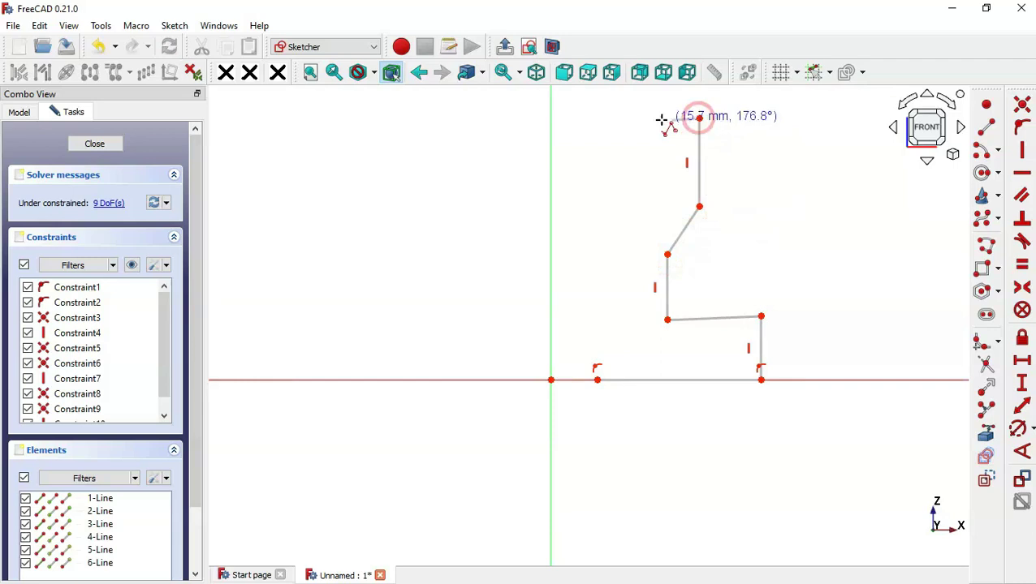
{"action": "left_click", "coordinate": [654, 118]}
{"action": "left_click", "coordinate": [655, 198]}
{"action": "left_click", "coordinate": [624, 251]}
{"action": "left_click", "coordinate": [597, 379]}
Make the inner lower side vertical and the step edge horizontal
{"action": "left_click", "coordinate": [1024, 152]}
{"action": "left_click", "coordinate": [609, 323]}
{"action": "key", "text": "h"}
{"action": "left_click", "coordinate": [705, 318]}
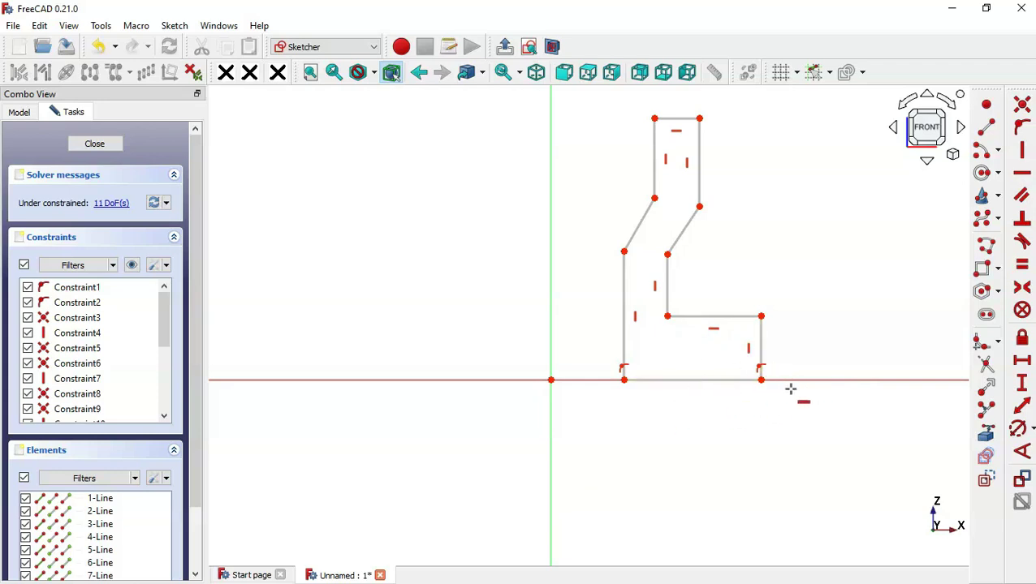
Dimension the bottom inner corner 36 mm horizontally from the origin
{"action": "left_click", "coordinate": [1022, 361]}
{"action": "left_click", "coordinate": [550, 380]}
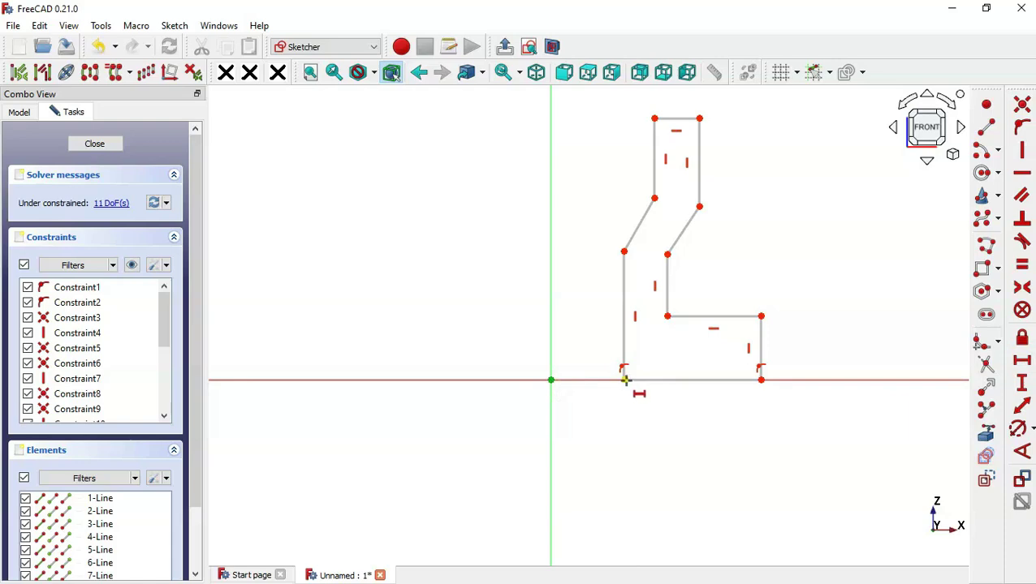
{"action": "left_click", "coordinate": [624, 380]}
{"action": "key", "text": "alt+Tab"}
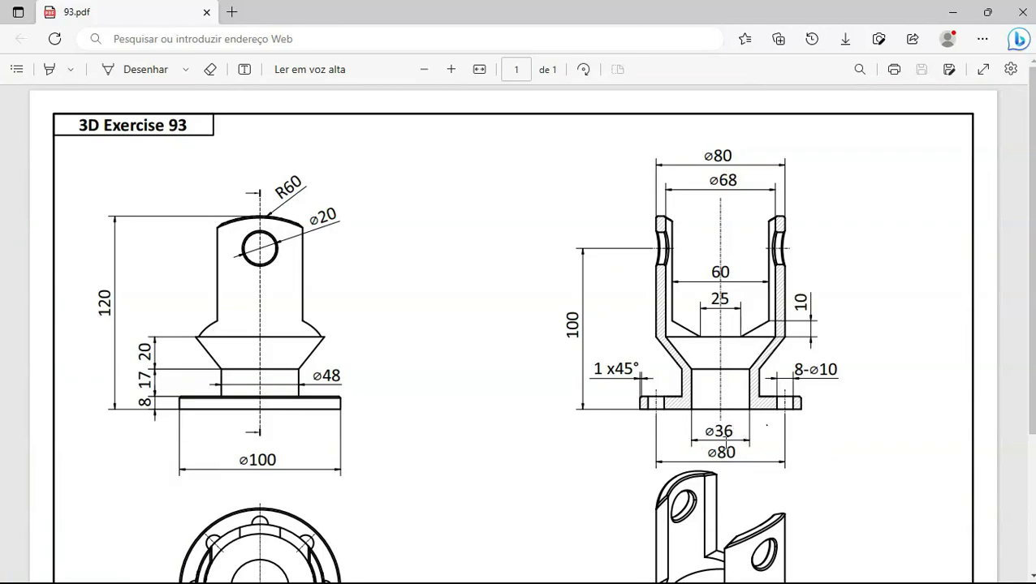
{"action": "key", "text": "alt+Tab"}
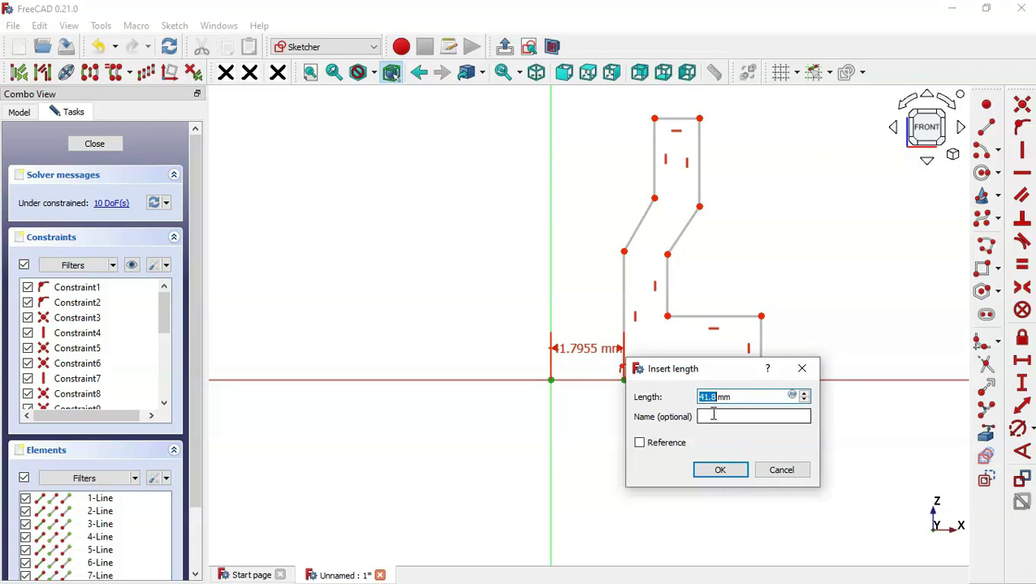
{"action": "type", "text": "3"}
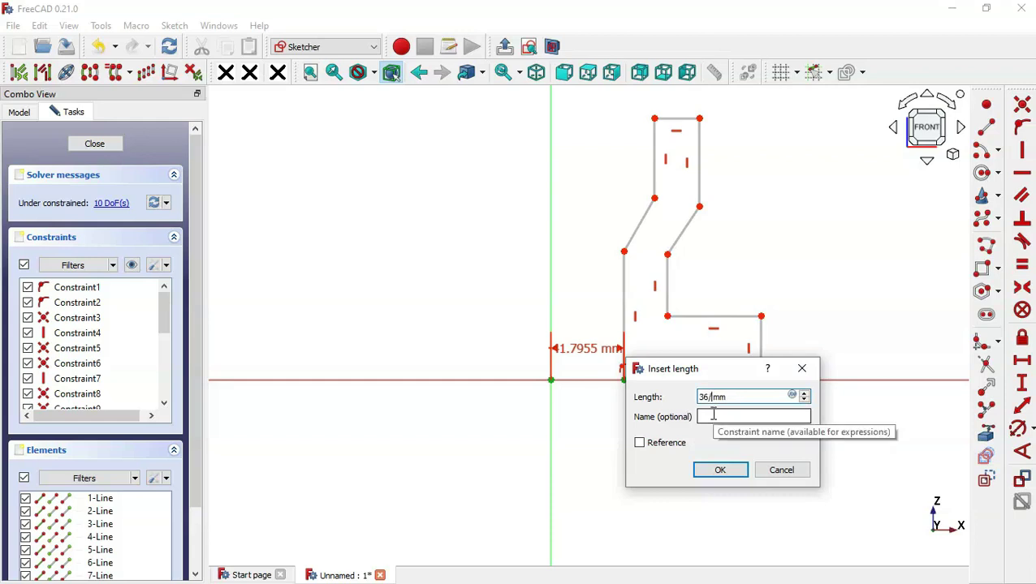
{"action": "type", "text": "6"}
{"action": "key", "text": "Return"}
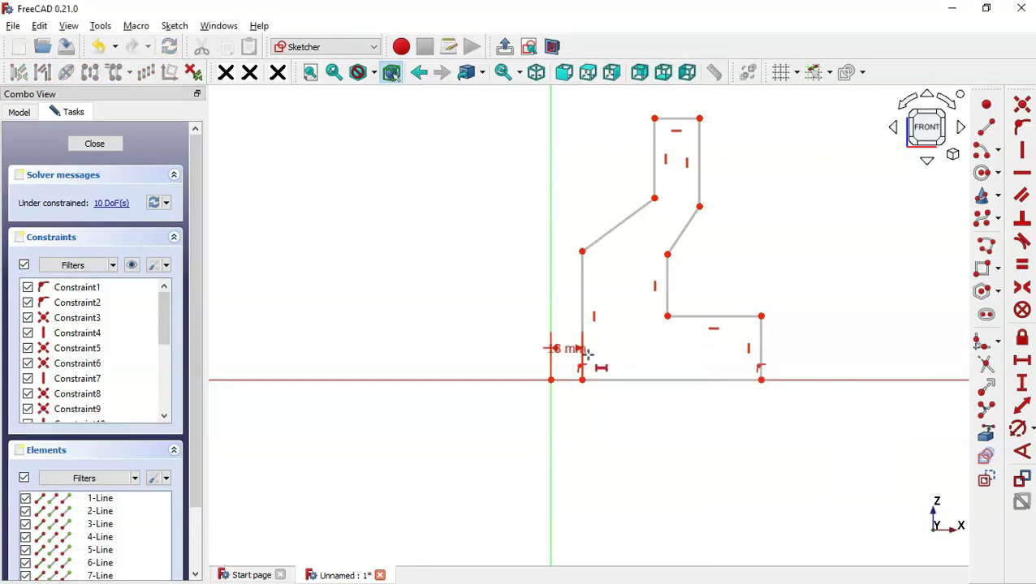
Dimension the base's outer corner at 50 mm and the step corner at 40/2 from the origin
{"action": "left_click", "coordinate": [550, 380]}
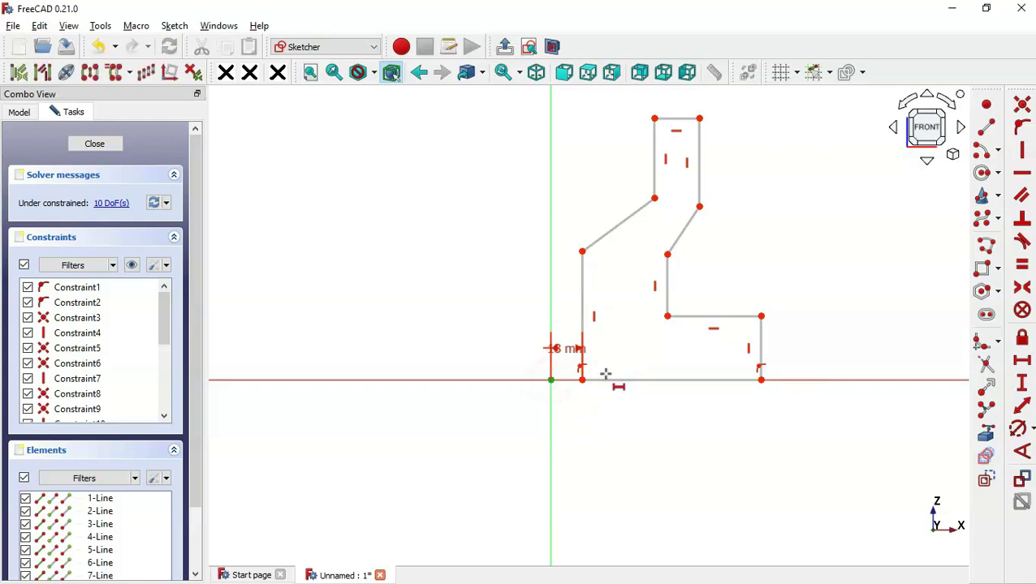
{"action": "left_click", "coordinate": [759, 380]}
{"action": "key", "text": "alt+Tab"}
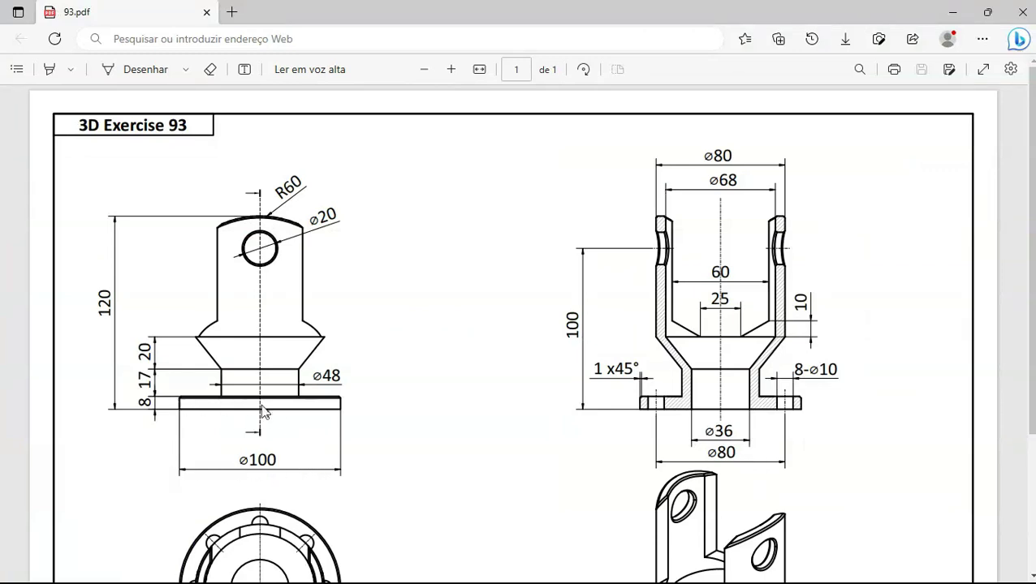
{"action": "key", "text": "alt+Tab"}
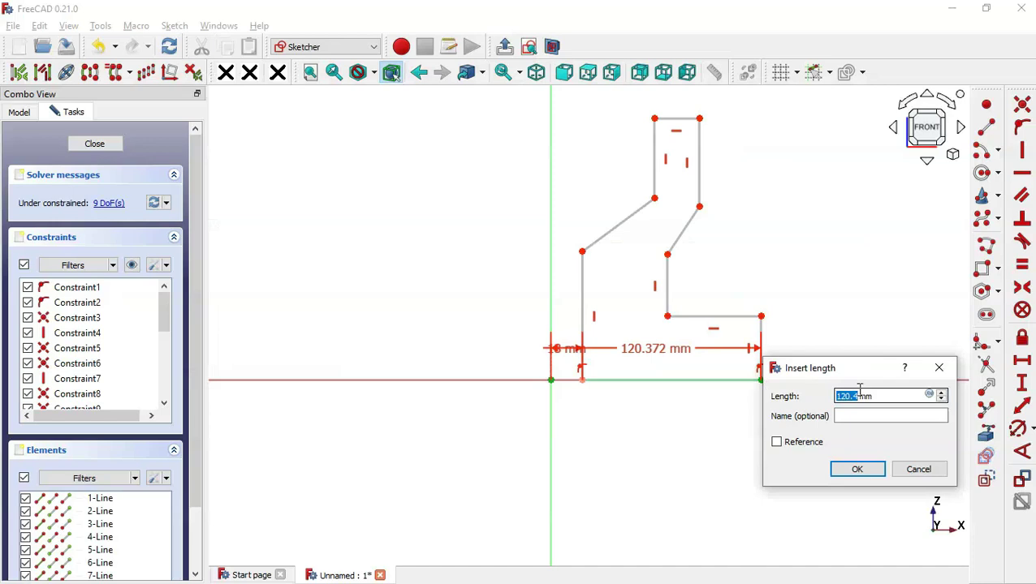
{"action": "type", "text": "50"}
{"action": "key", "text": "Return"}
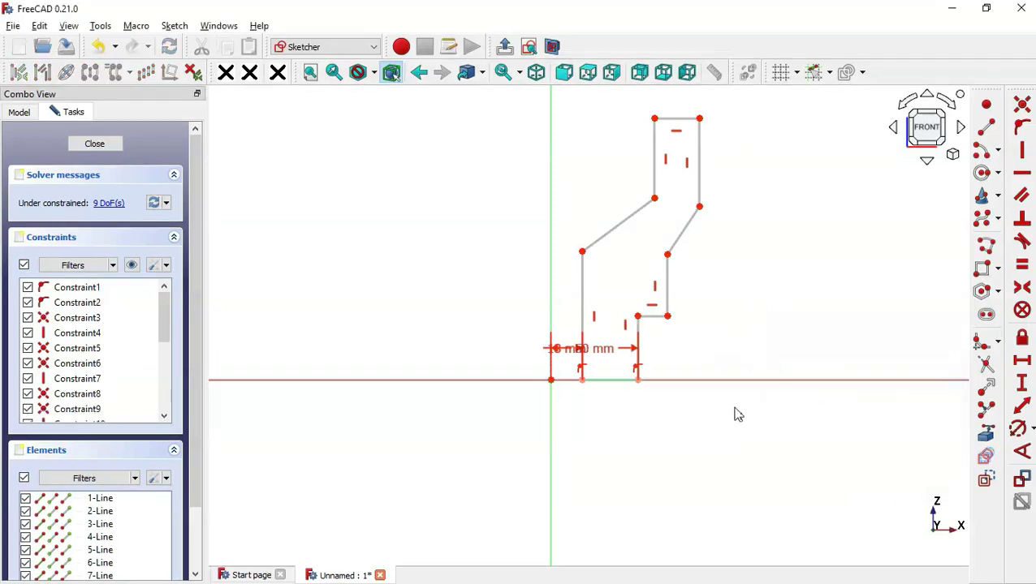
{"action": "left_click", "coordinate": [668, 316]}
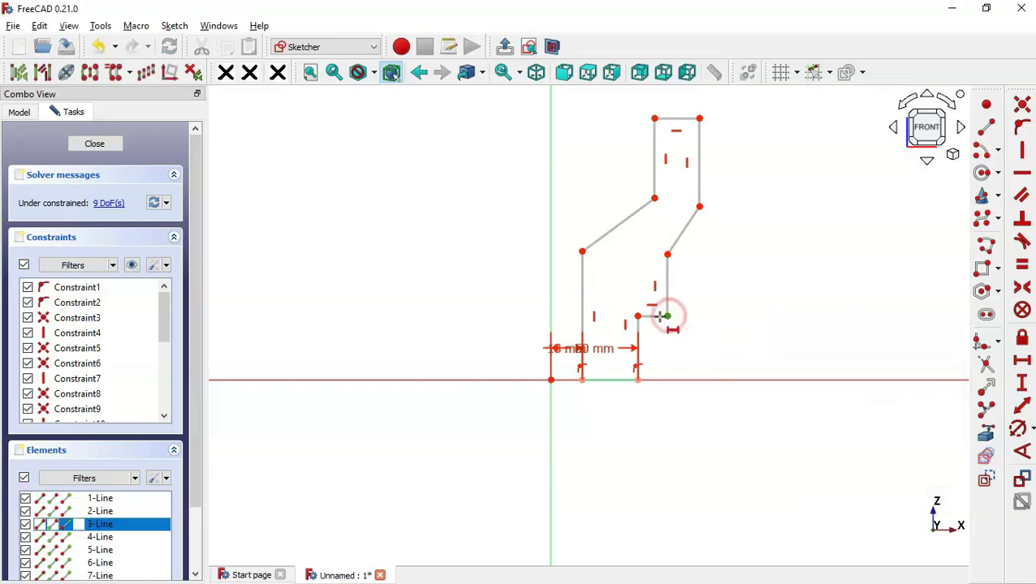
{"action": "left_click", "coordinate": [551, 381]}
{"action": "key", "text": "alt+Tab"}
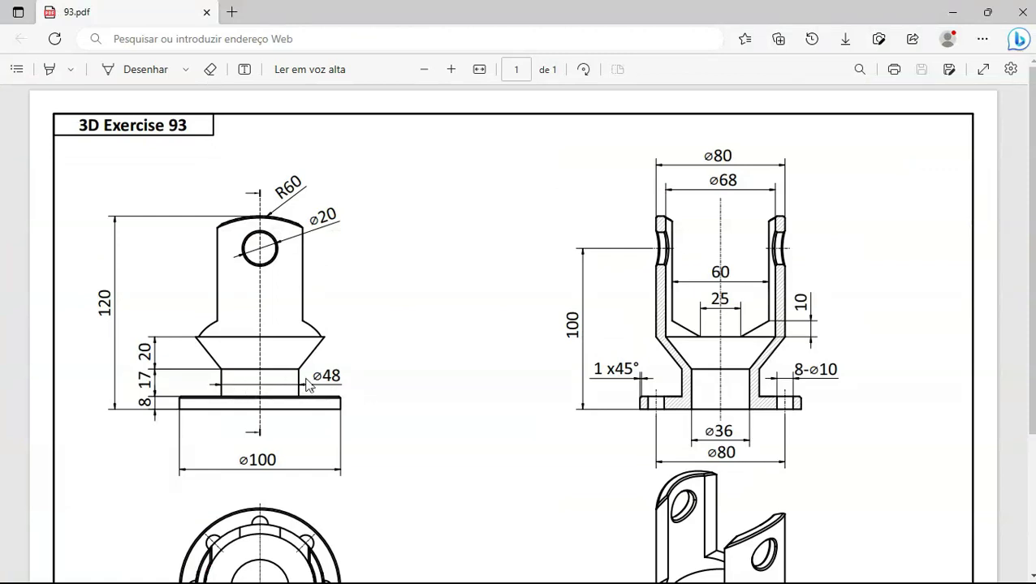
{"action": "key", "text": "alt+Tab"}
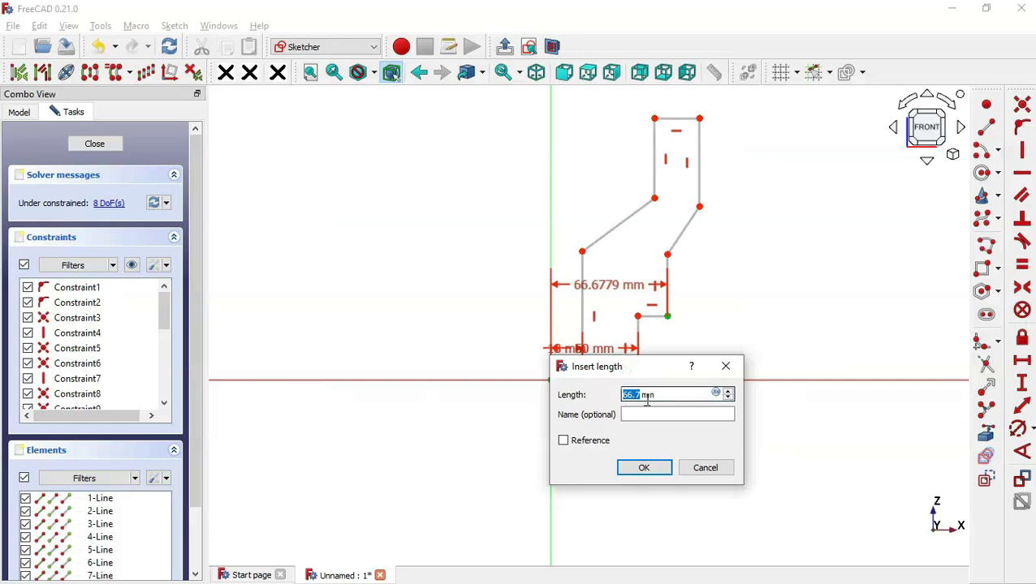
{"action": "type", "text": "40/2"}
{"action": "key", "text": "Return"}
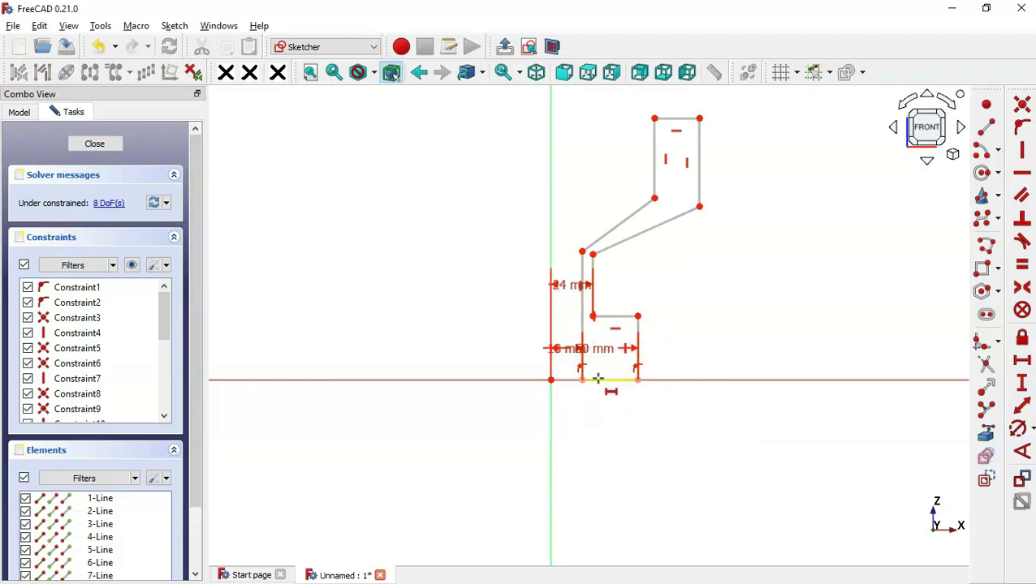
Dimension the prong's top-left corner 34 mm (68/2) horizontally from the origin
{"action": "scroll", "coordinate": [596, 378], "scroll_direction": "down", "scroll_amount": 2}
{"action": "scroll", "coordinate": [680, 166], "scroll_direction": "up", "scroll_amount": 1}
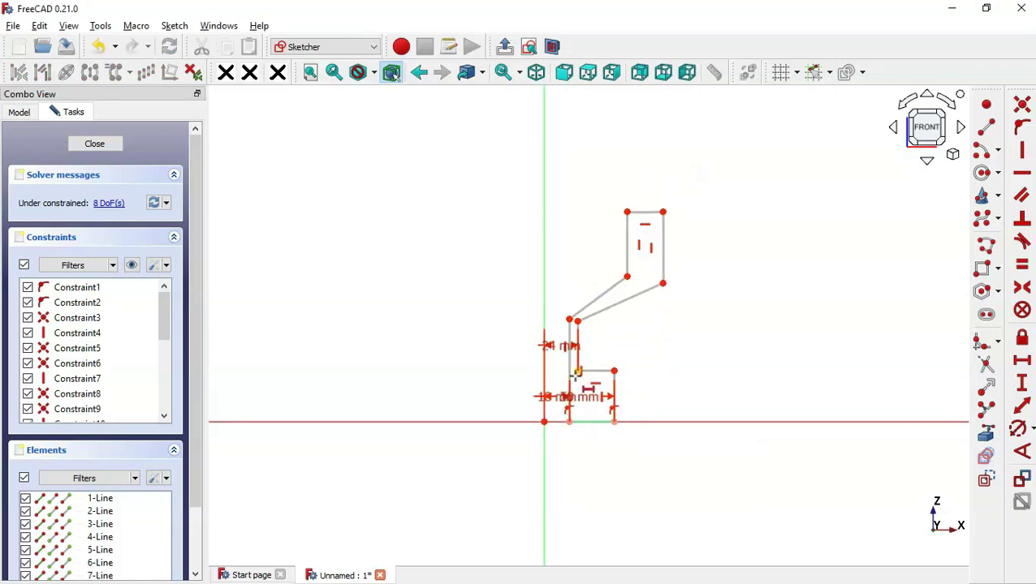
{"action": "left_click", "coordinate": [544, 422]}
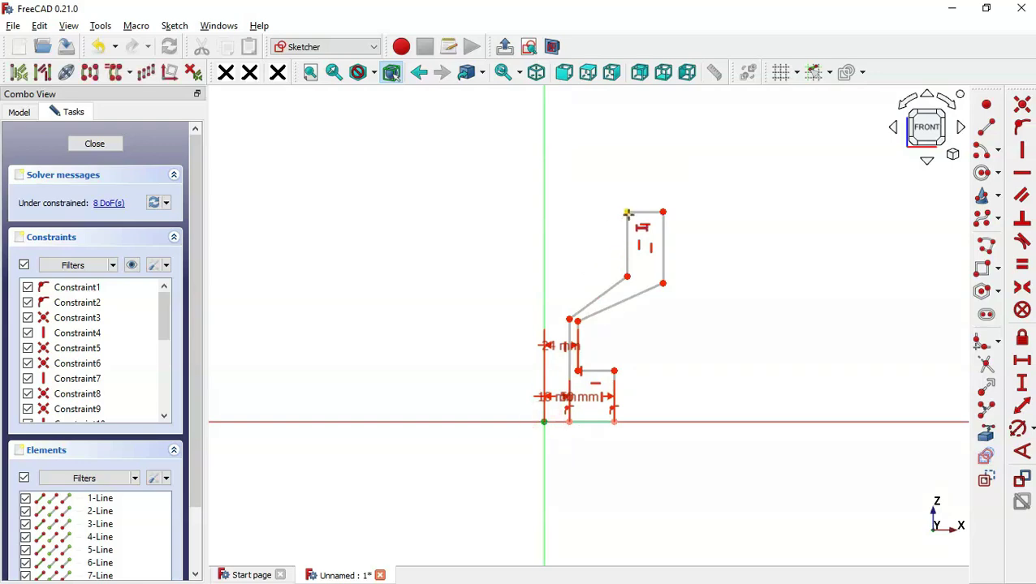
{"action": "left_click", "coordinate": [626, 212]}
{"action": "key", "text": "l"}
{"action": "key", "text": "alt+Tab"}
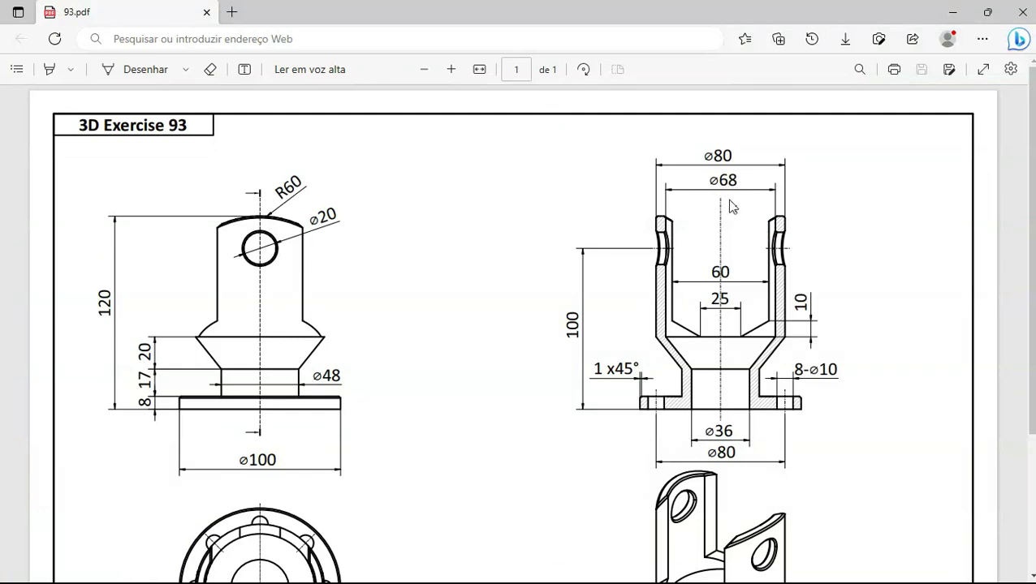
{"action": "key", "text": "alt+Tab"}
{"action": "type", "text": "68/mm"}
{"action": "key", "text": "Return"}
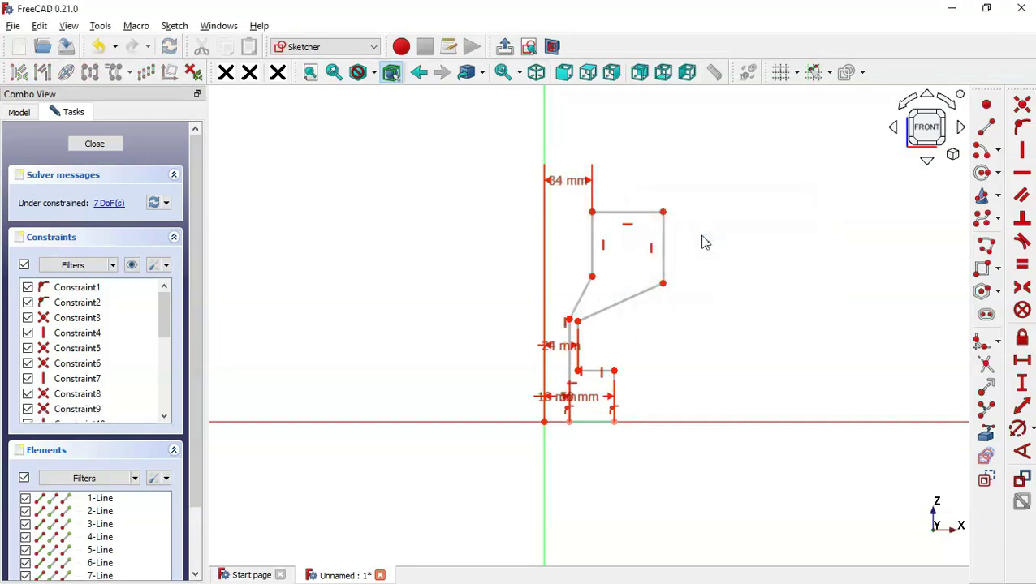
Dimension the top-right corner 40 mm from the origin and hide the constraint dimensions
{"action": "left_click", "coordinate": [663, 212]}
{"action": "left_click", "coordinate": [542, 419]}
{"action": "key", "text": "l"}
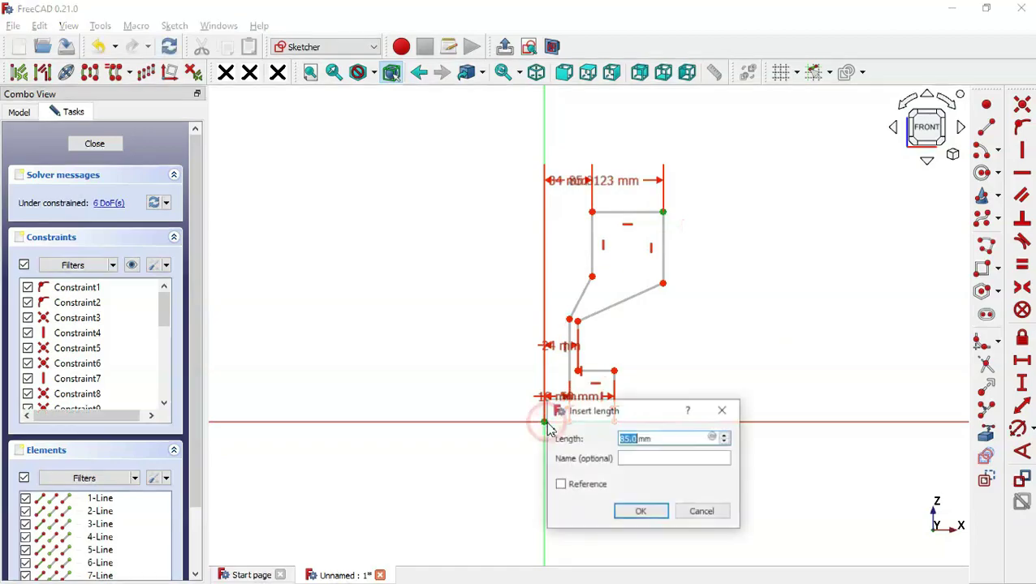
{"action": "key", "text": "alt+Tab"}
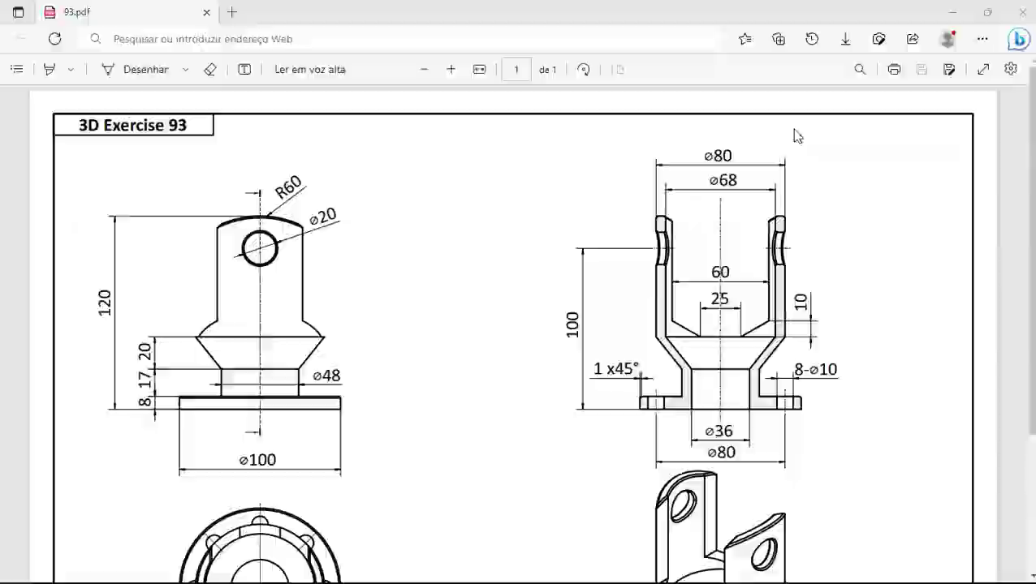
{"action": "key", "text": "alt+Tab"}
{"action": "type", "text": "40"}
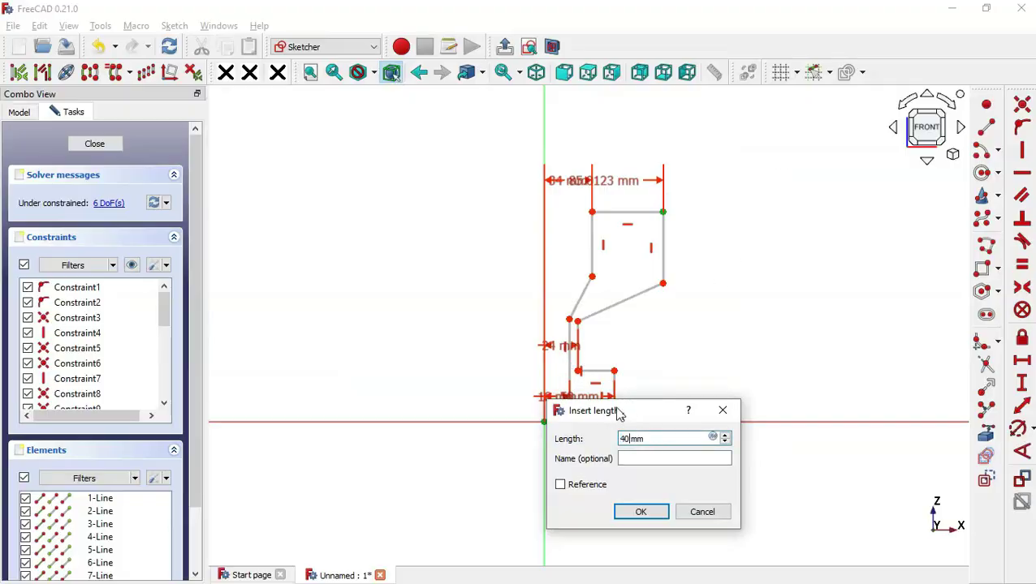
{"action": "key", "text": "Return"}
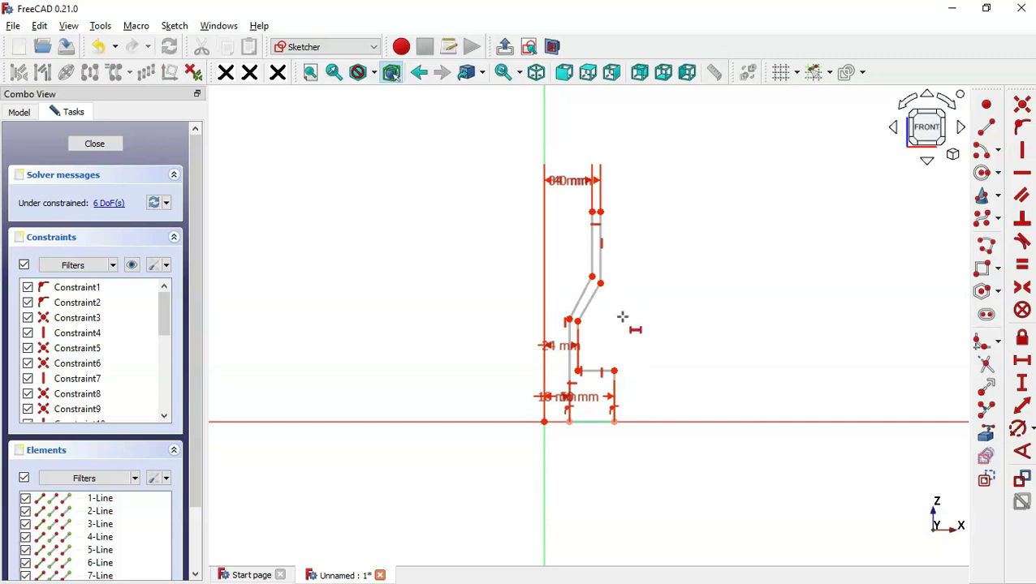
{"action": "left_click", "coordinate": [132, 266]}
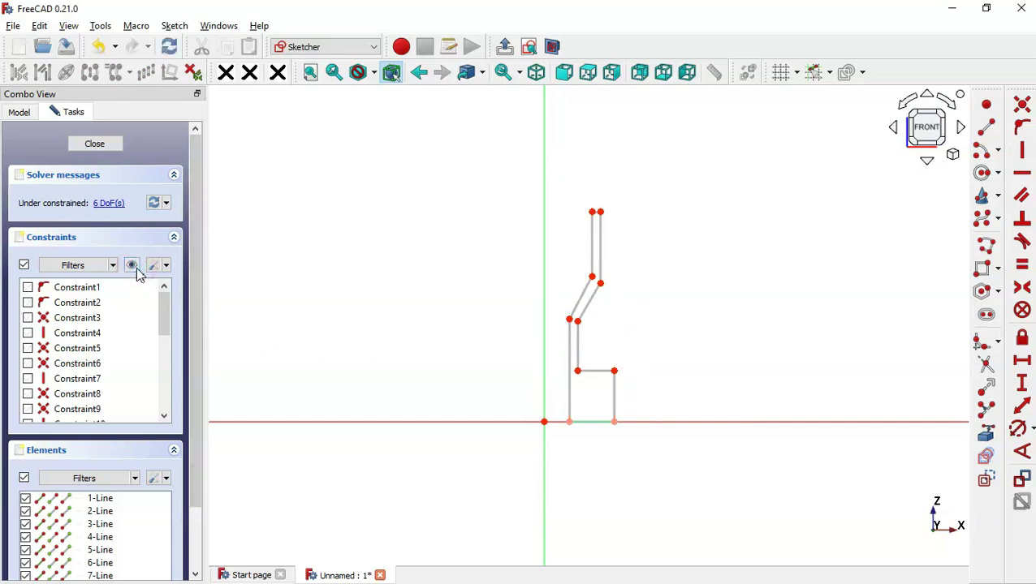
Add vertical distances of 8 mm for the flange and 17 mm for the next edge
{"action": "scroll", "coordinate": [626, 361], "scroll_direction": "up", "scroll_amount": 1}
{"action": "scroll", "coordinate": [625, 361], "scroll_direction": "up", "scroll_amount": 1}
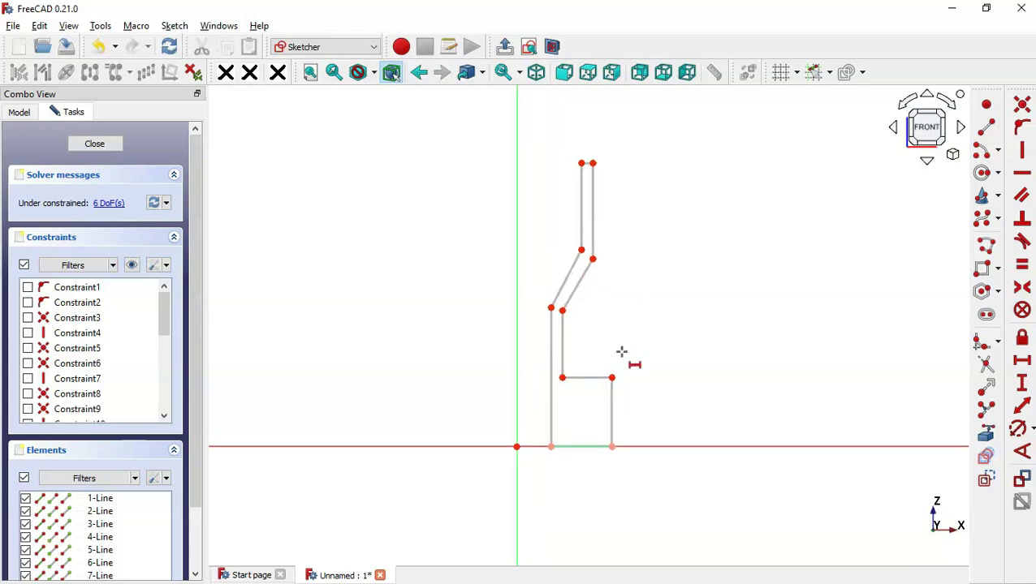
{"action": "left_click", "coordinate": [1016, 388]}
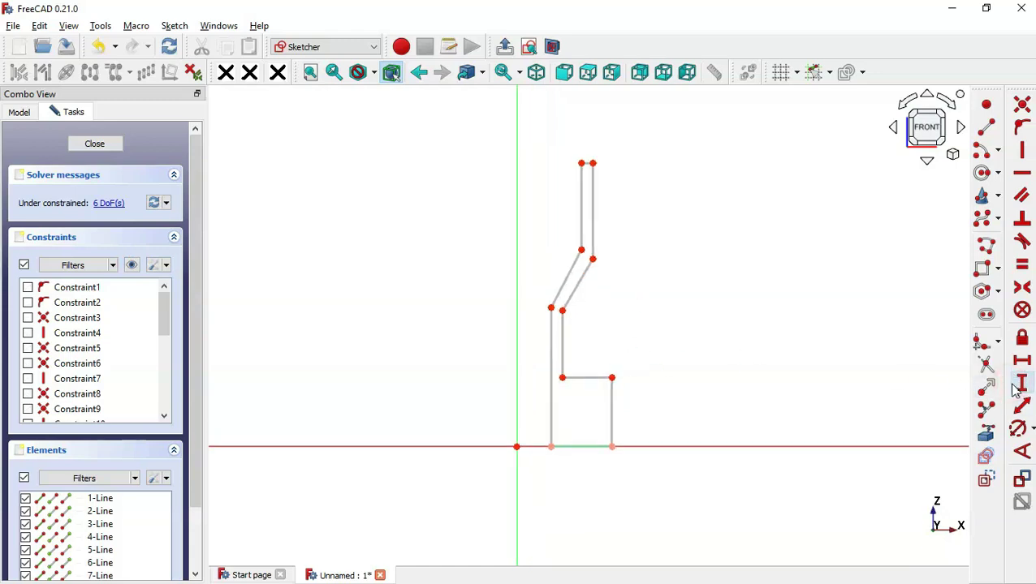
{"action": "left_click", "coordinate": [611, 411]}
{"action": "key", "text": "alt+Tab"}
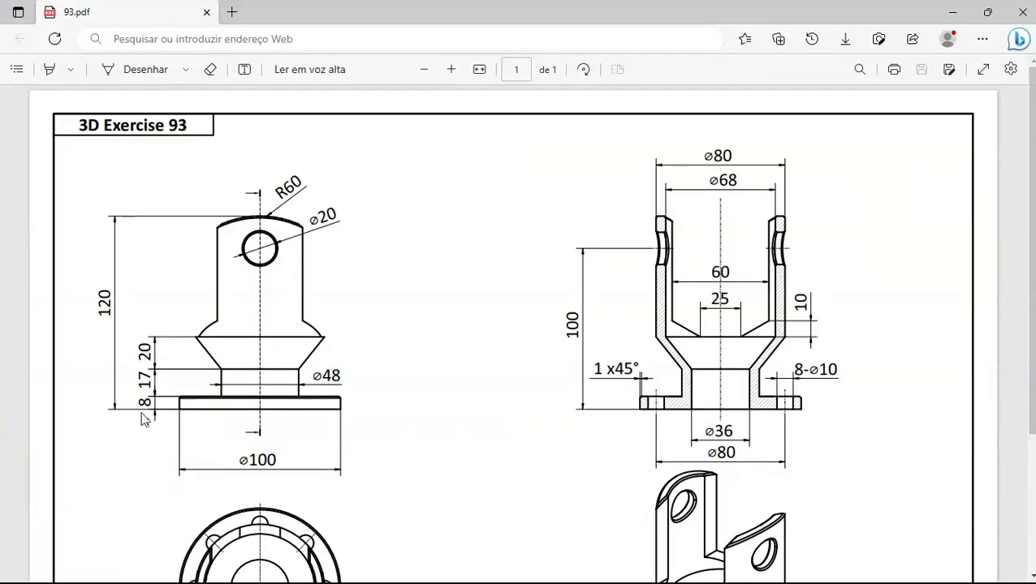
{"action": "key", "text": "alt+Tab"}
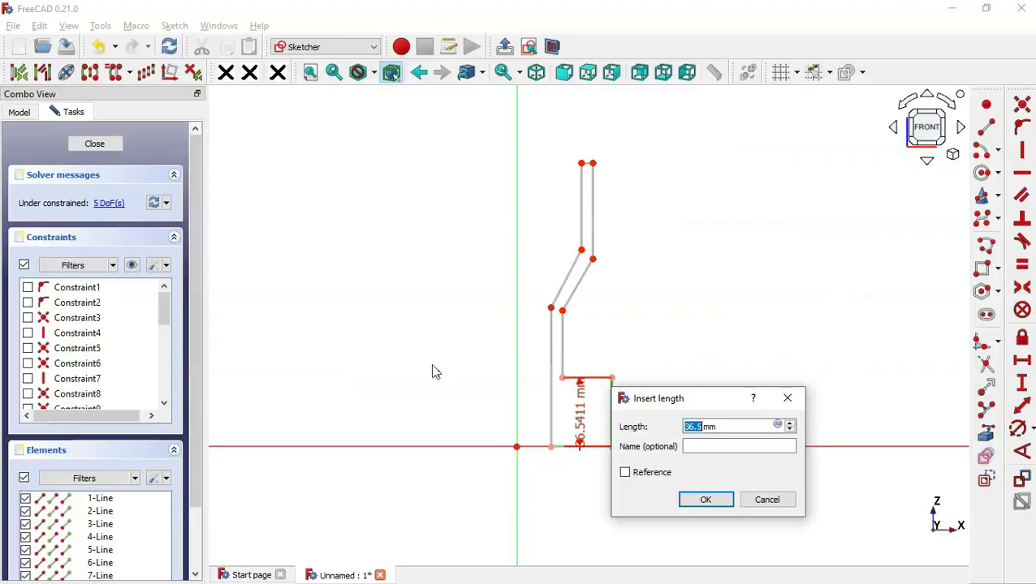
{"action": "type", "text": "8"}
{"action": "key", "text": "Return"}
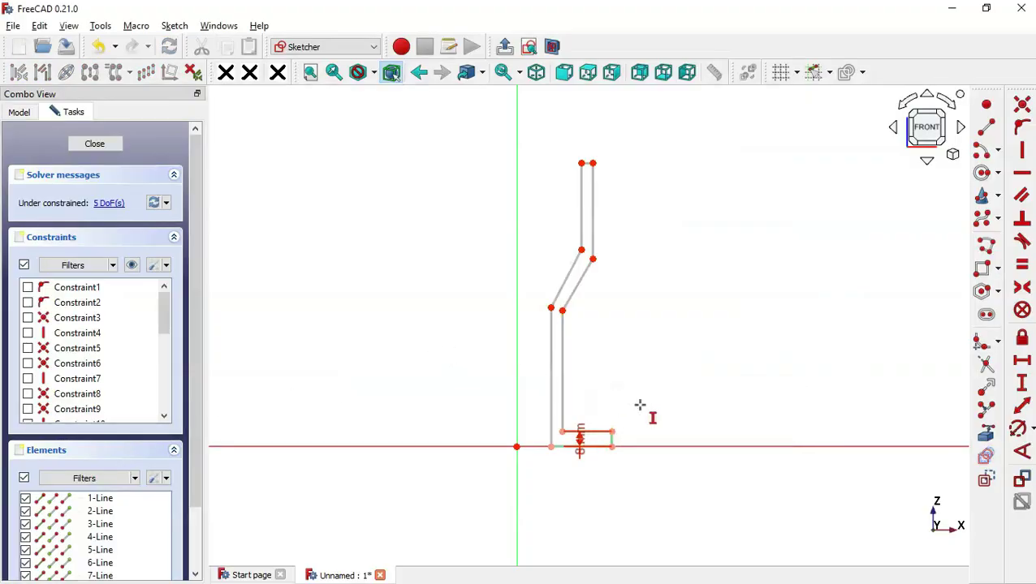
{"action": "left_click", "coordinate": [562, 378]}
{"action": "key", "text": "alt+Tab"}
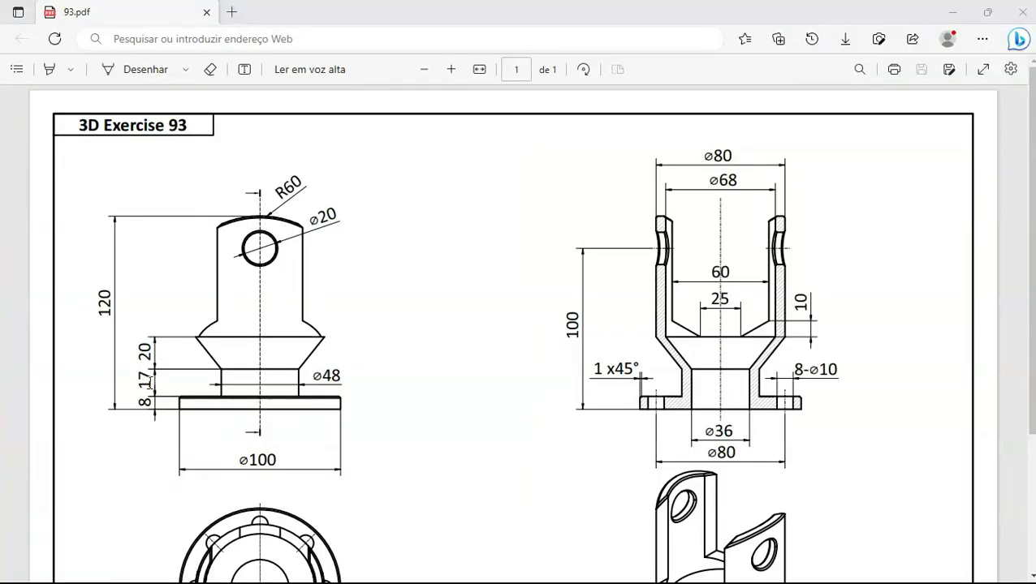
{"action": "key", "text": "alt+Tab"}
{"action": "type", "text": "17"}
{"action": "key", "text": "Return"}
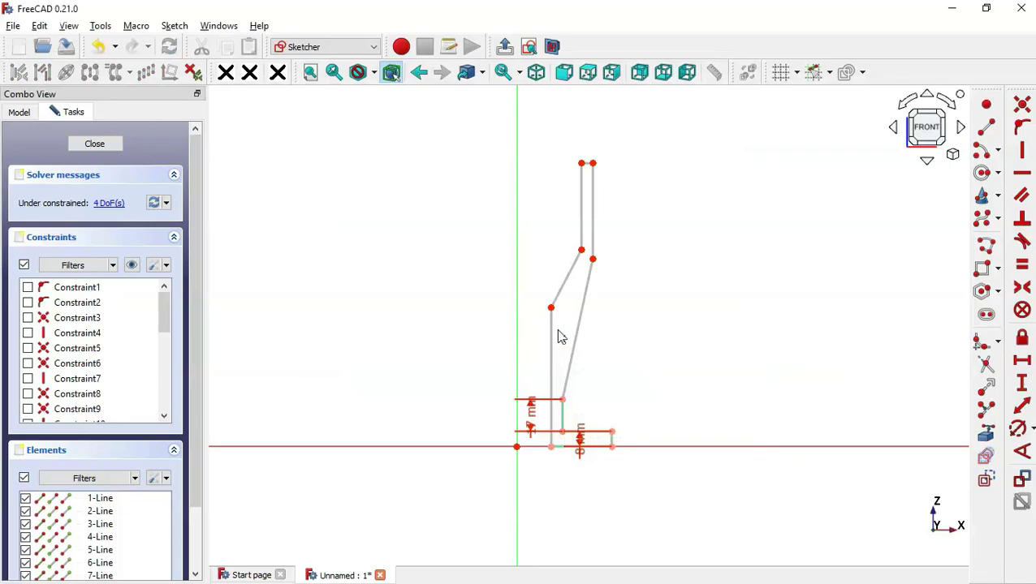
Set the slanted taper height to 20 mm and the overall profile height to 120 mm
{"action": "key", "text": "alt+Tab"}
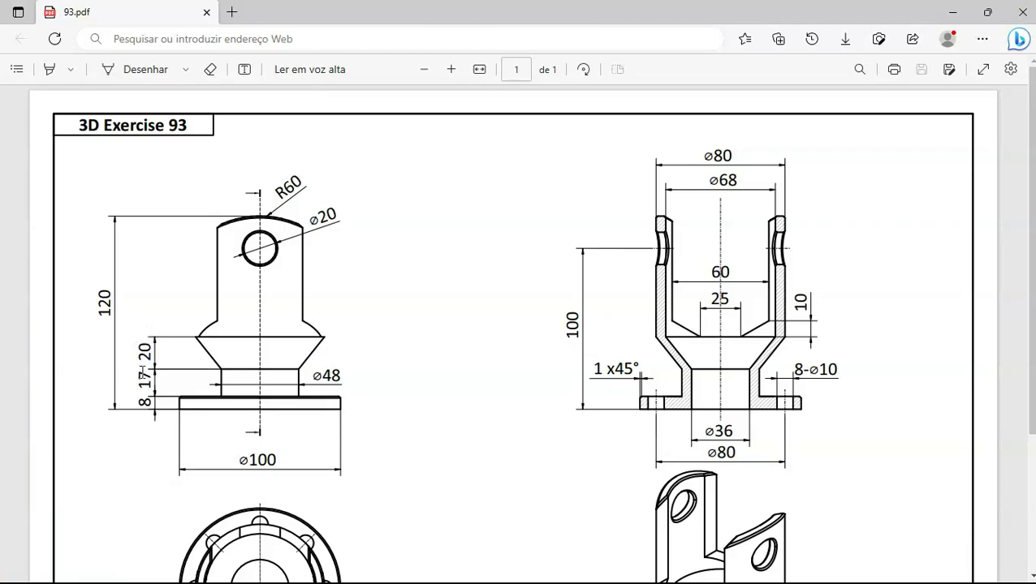
{"action": "key", "text": "alt+Tab"}
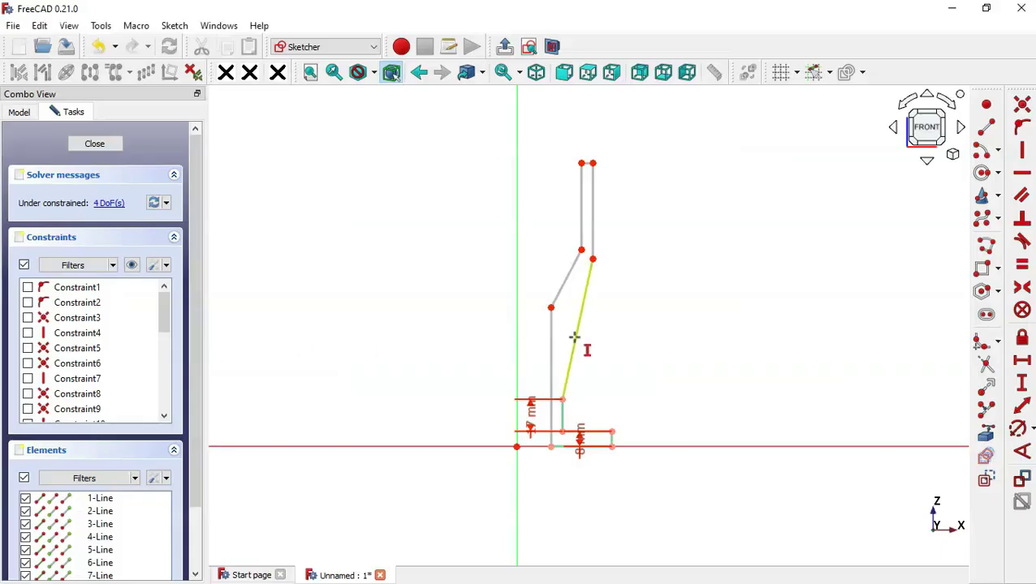
{"action": "left_click", "coordinate": [564, 399]}
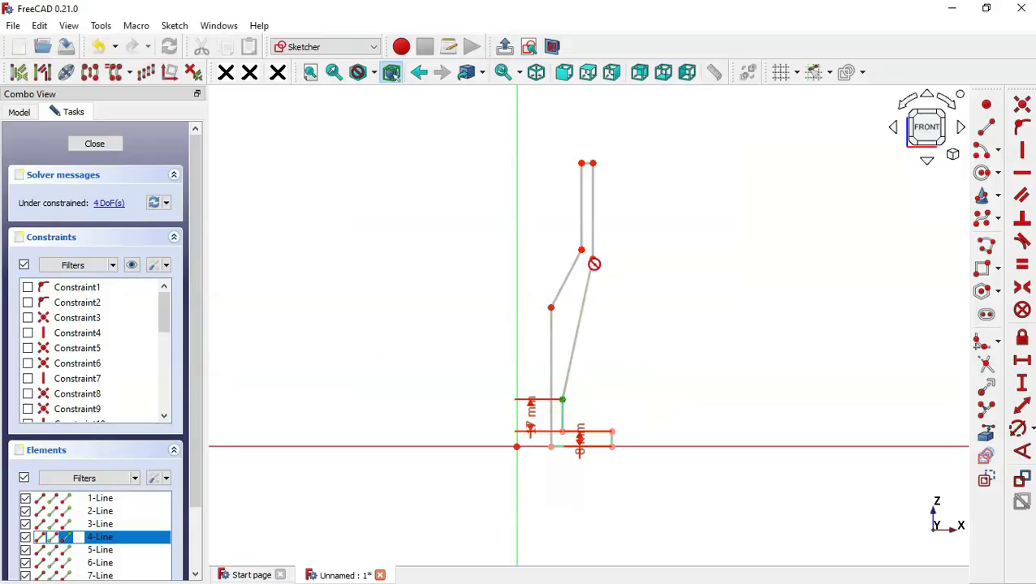
{"action": "left_click", "coordinate": [593, 259]}
{"action": "type", "text": "20"}
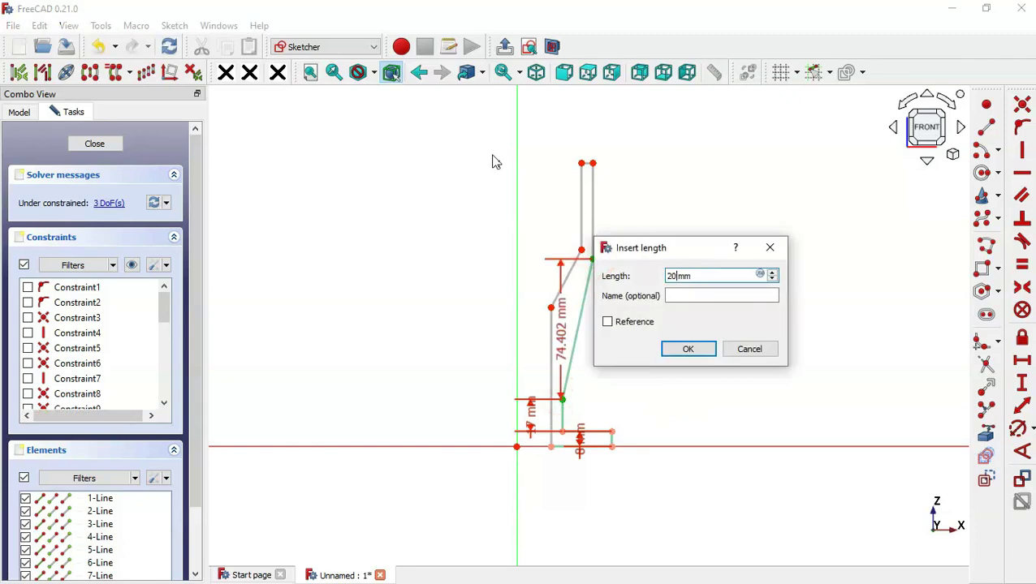
{"action": "key", "text": "Return"}
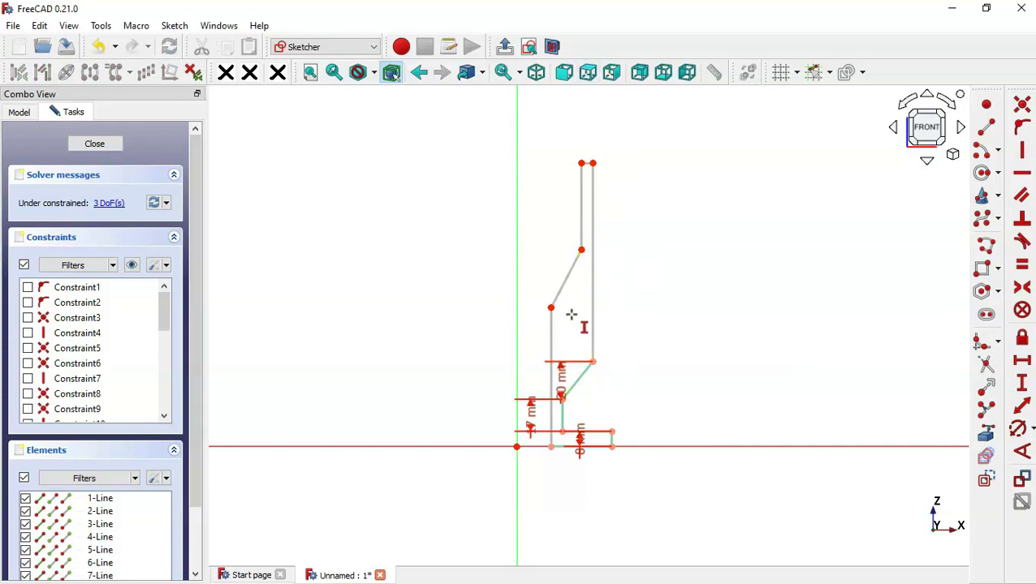
{"action": "left_click", "coordinate": [612, 446]}
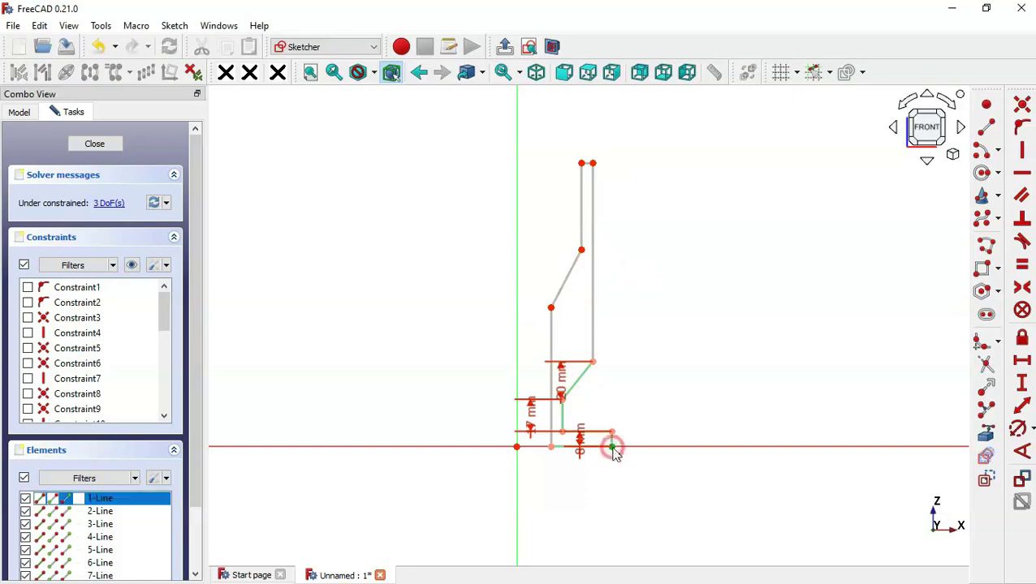
{"action": "left_click", "coordinate": [592, 164]}
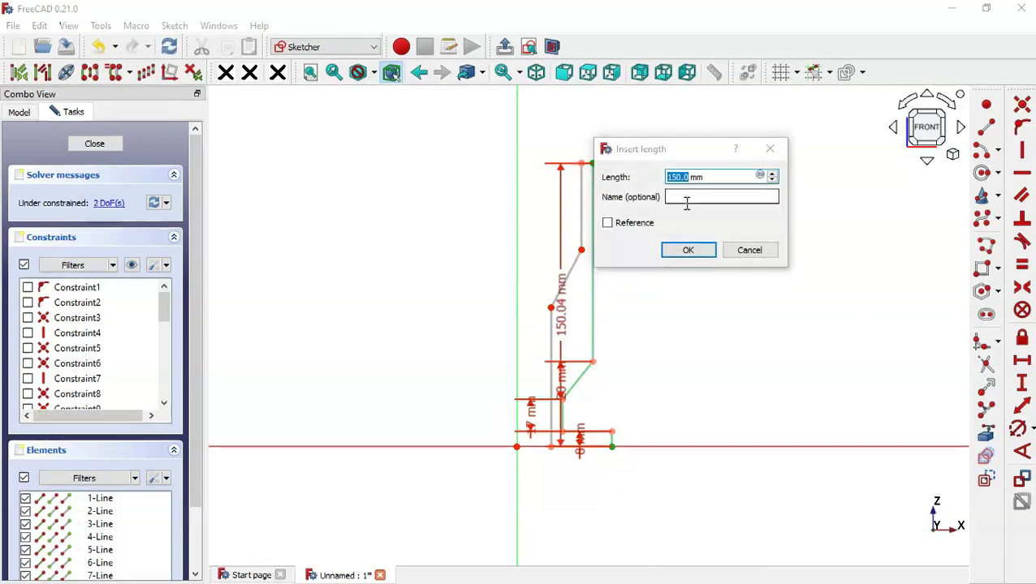
{"action": "key", "text": "alt+Tab"}
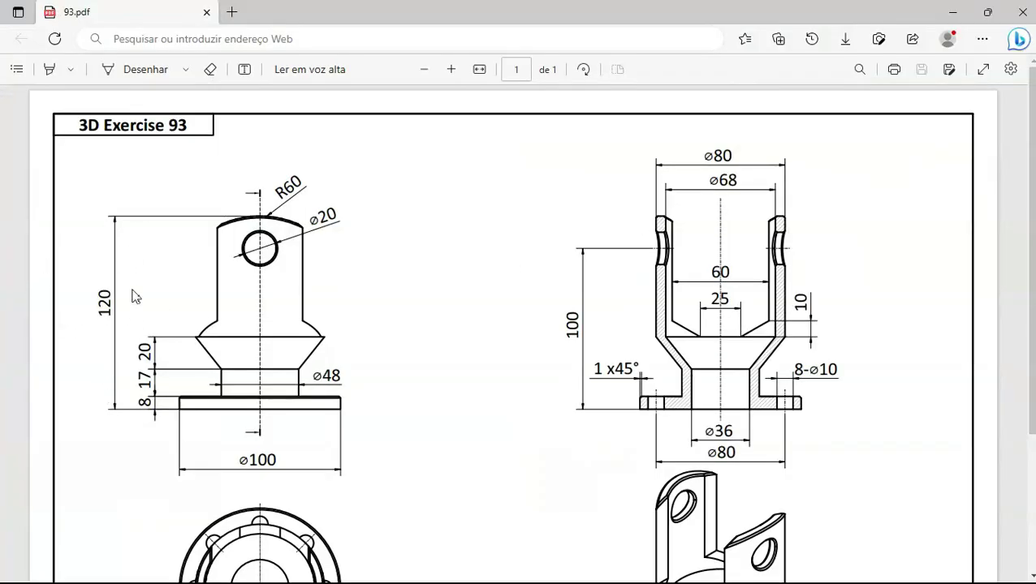
{"action": "key", "text": "alt+Tab"}
{"action": "type", "text": "1"}
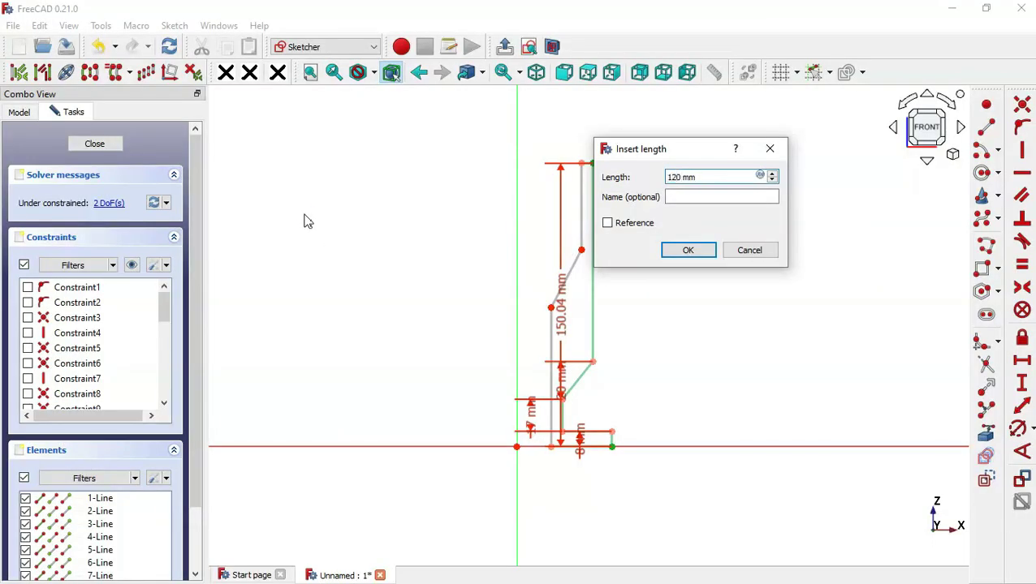
{"action": "key", "text": "Return"}
Level both slanted-line ends horizontally with neighbouring corners, fully constraining the sketch, and close it
{"action": "scroll", "coordinate": [643, 331], "scroll_direction": "up", "scroll_amount": 2}
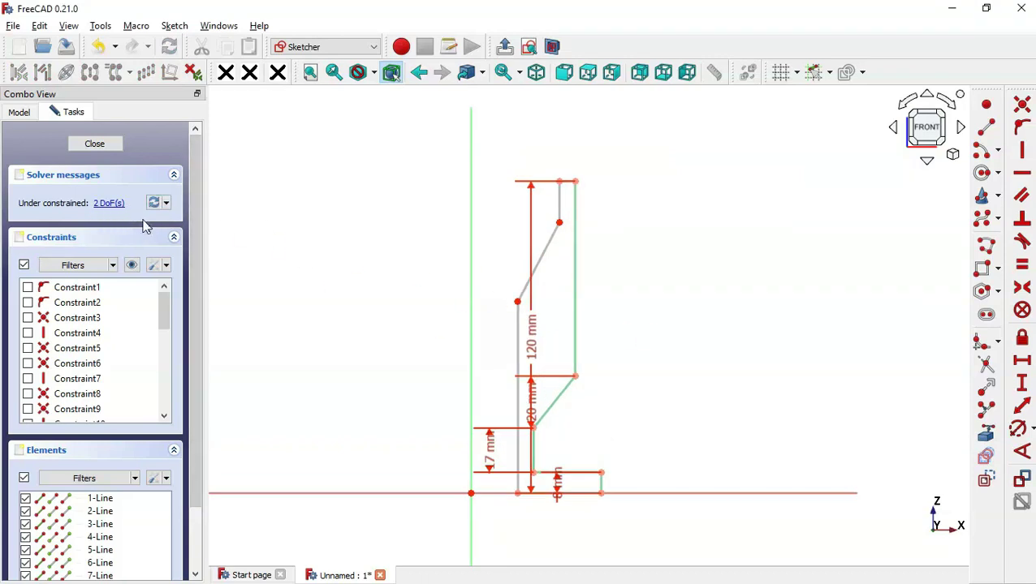
{"action": "left_click", "coordinate": [131, 266]}
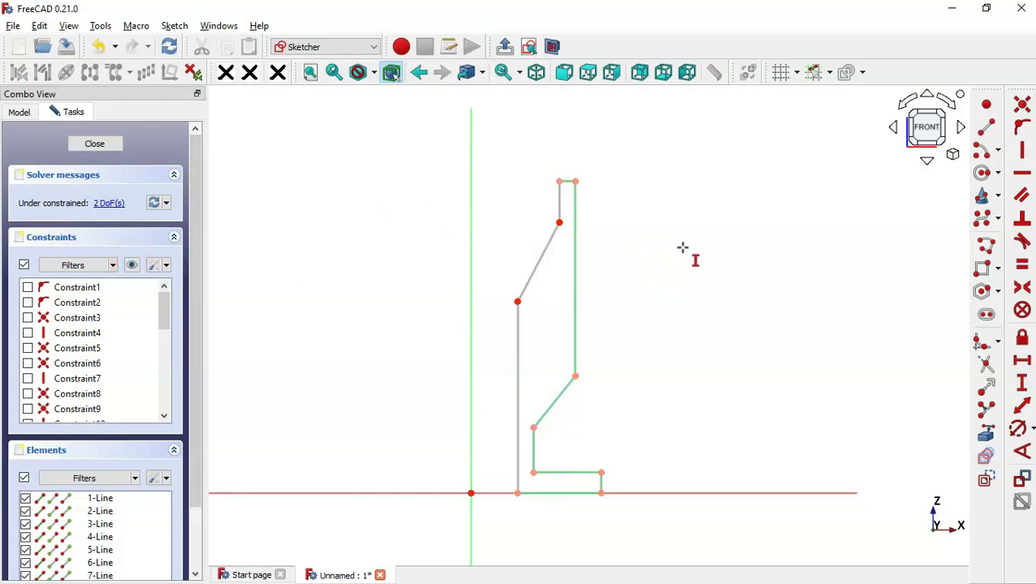
{"action": "left_click", "coordinate": [1023, 172]}
{"action": "left_click", "coordinate": [518, 302]}
{"action": "left_click", "coordinate": [533, 428]}
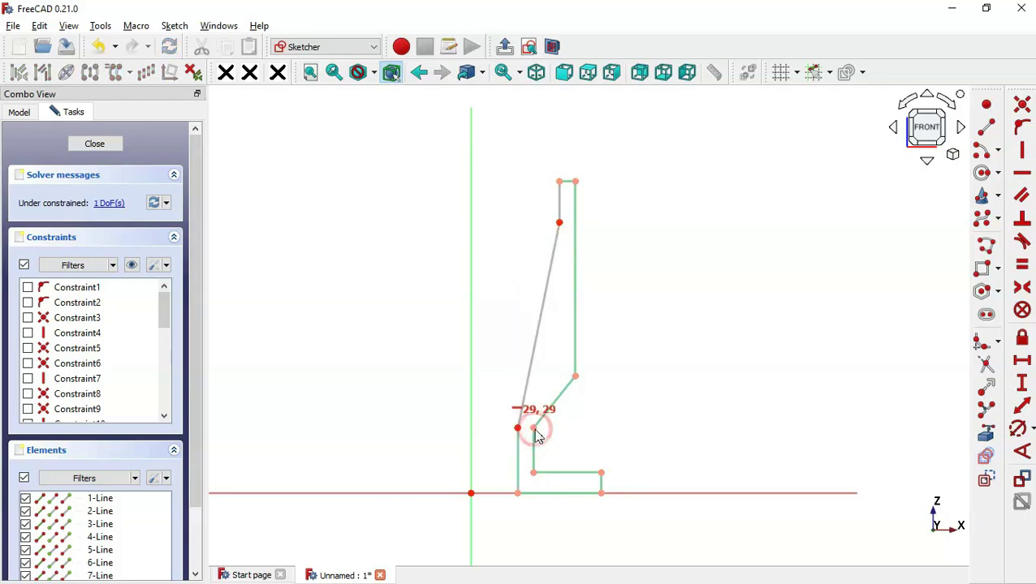
{"action": "left_click", "coordinate": [560, 224]}
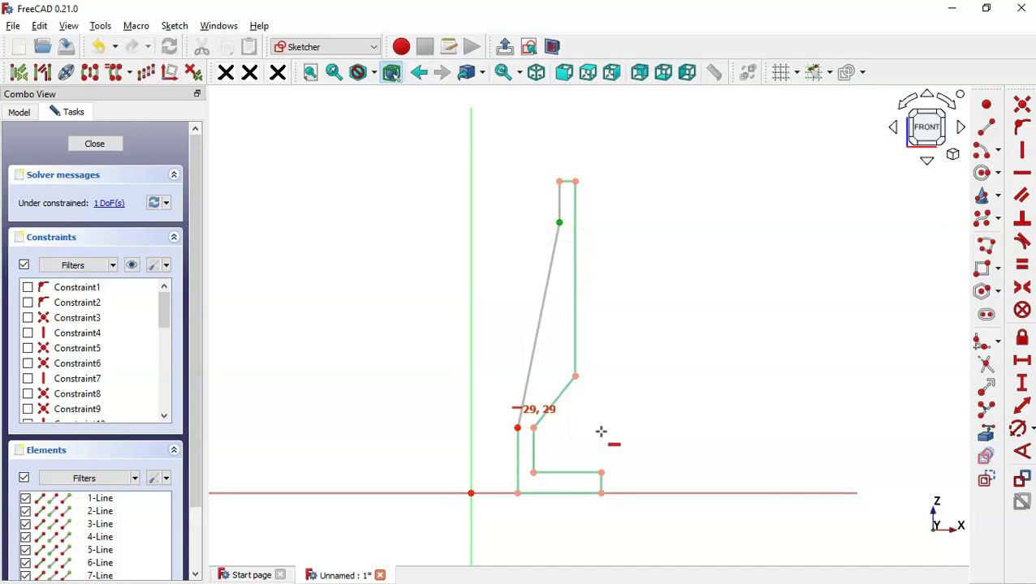
{"action": "left_click", "coordinate": [576, 378]}
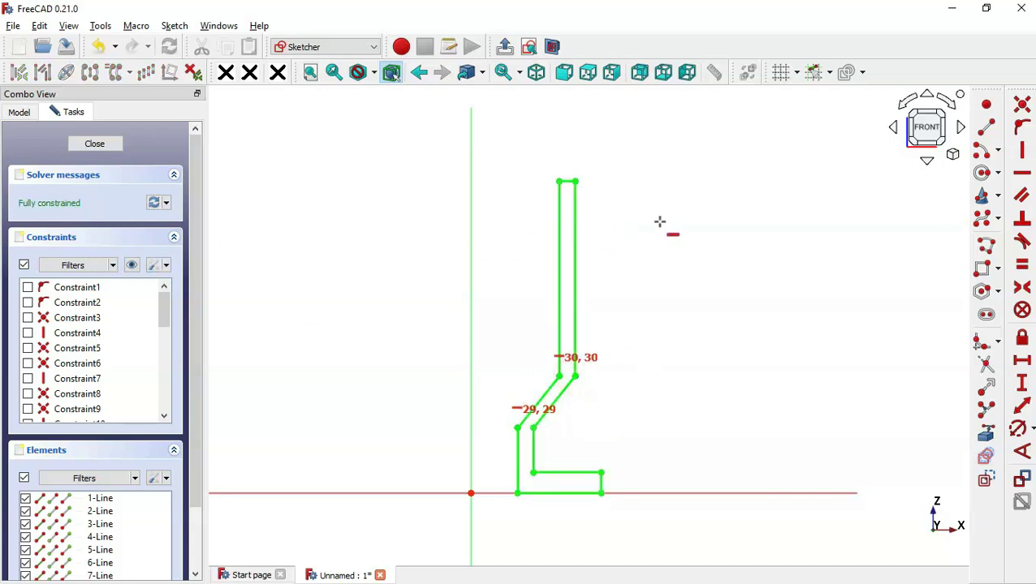
{"action": "left_click", "coordinate": [502, 45]}
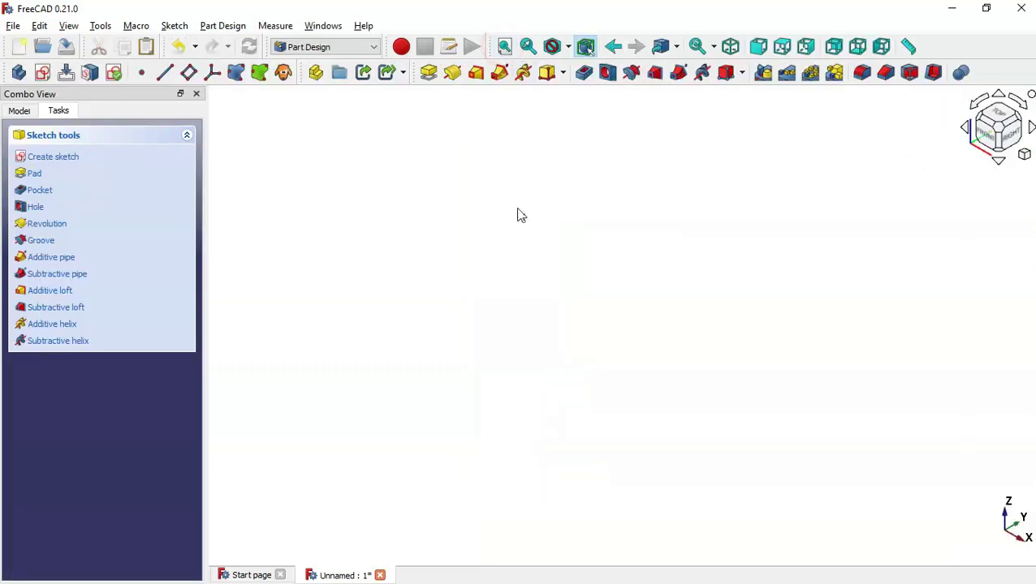
Revolve the sketch 360° about the vertical axis, view it isometrically, then switch to the PDF
{"action": "left_click", "coordinate": [455, 76]}
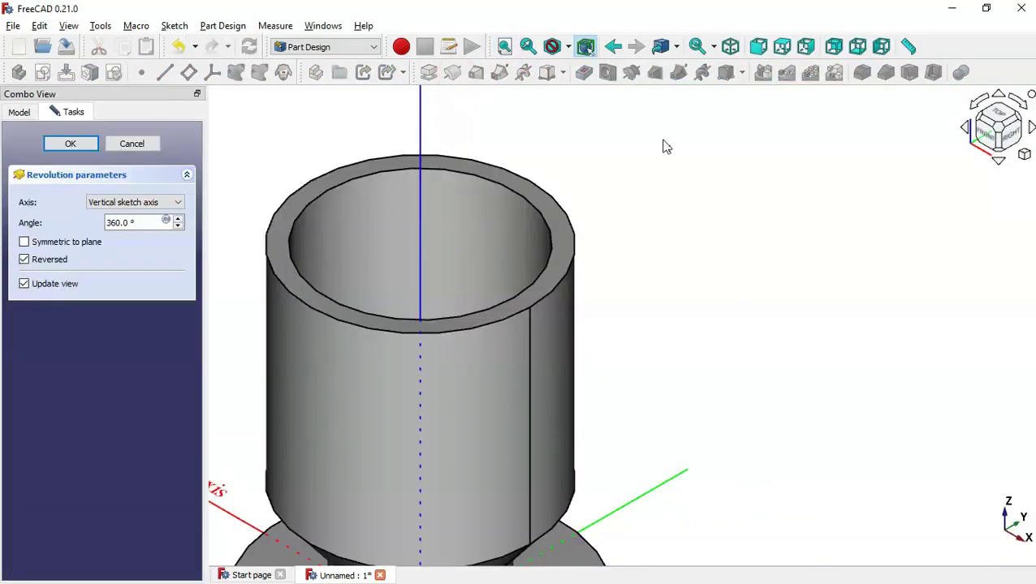
{"action": "key", "text": "v"}
{"action": "key", "text": "f"}
{"action": "left_click", "coordinate": [85, 145]}
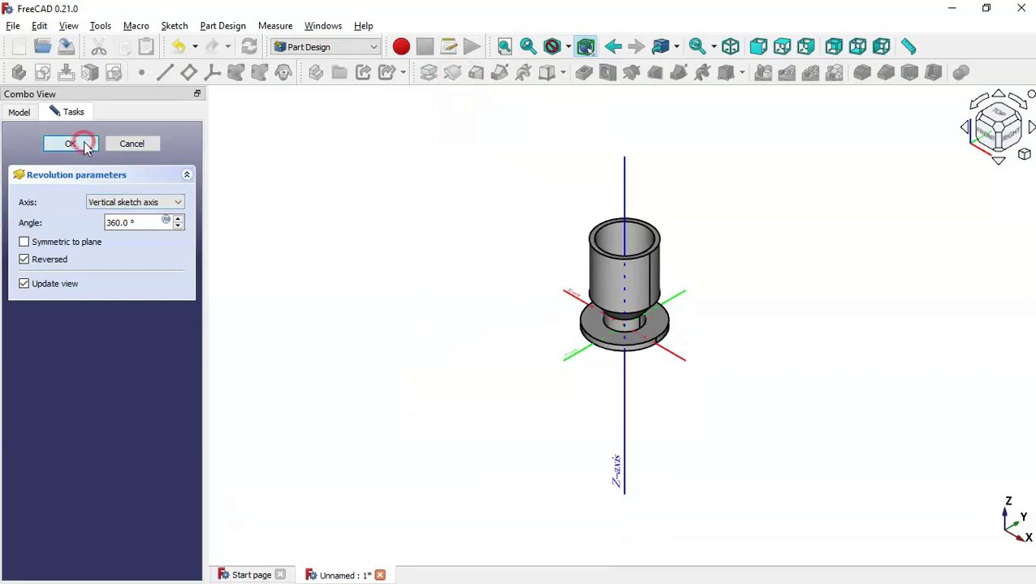
{"action": "scroll", "coordinate": [573, 312], "scroll_direction": "up", "scroll_amount": 3}
{"action": "mouse_move", "coordinate": [570, 309]}
{"action": "middle_mouse_down"}
{"action": "mouse_move", "coordinate": [562, 453]}
{"action": "mouse_move", "coordinate": [663, 420]}
{"action": "mouse_move", "coordinate": [860, 250]}
{"action": "mouse_move", "coordinate": [775, 263]}
{"action": "mouse_move", "coordinate": [567, 393]}
{"action": "middle_mouse_up"}
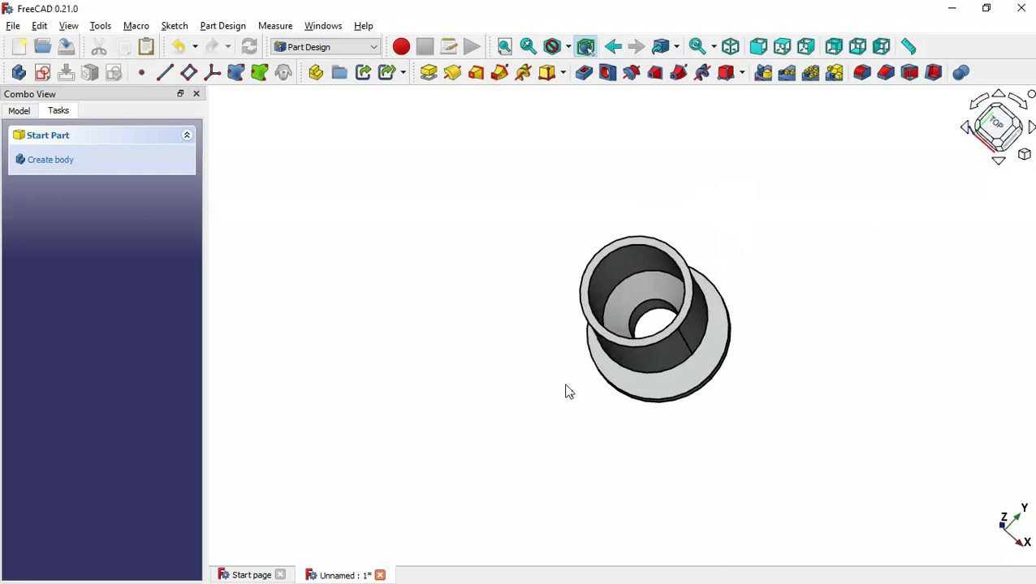
{"action": "key", "text": "0"}
{"action": "key", "text": "alt+Tab"}
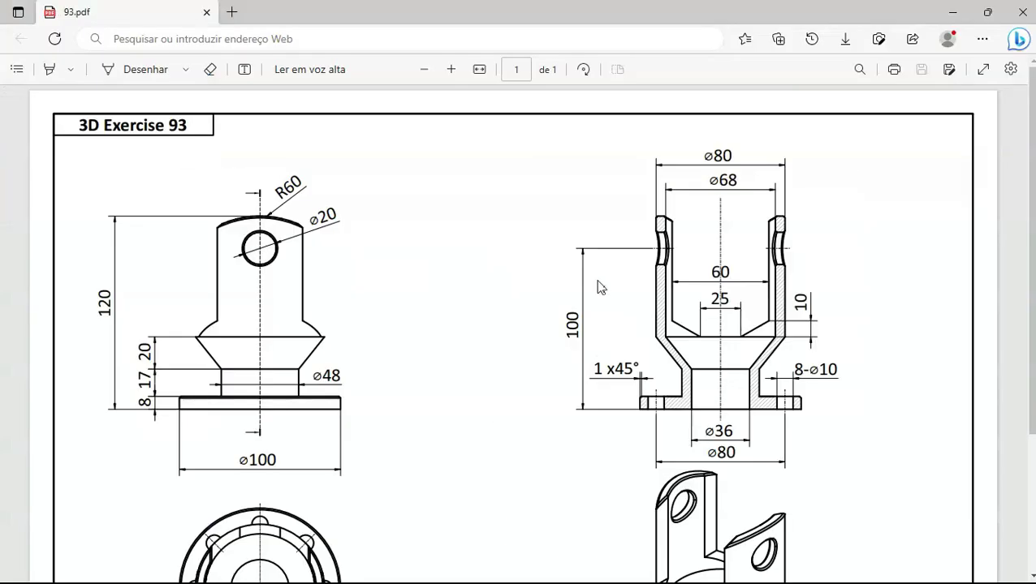
Check the flange's hole layout in the PDF's lower views, then return to FreeCAD
{"action": "scroll", "coordinate": [599, 287], "scroll_direction": "down", "scroll_amount": 2}
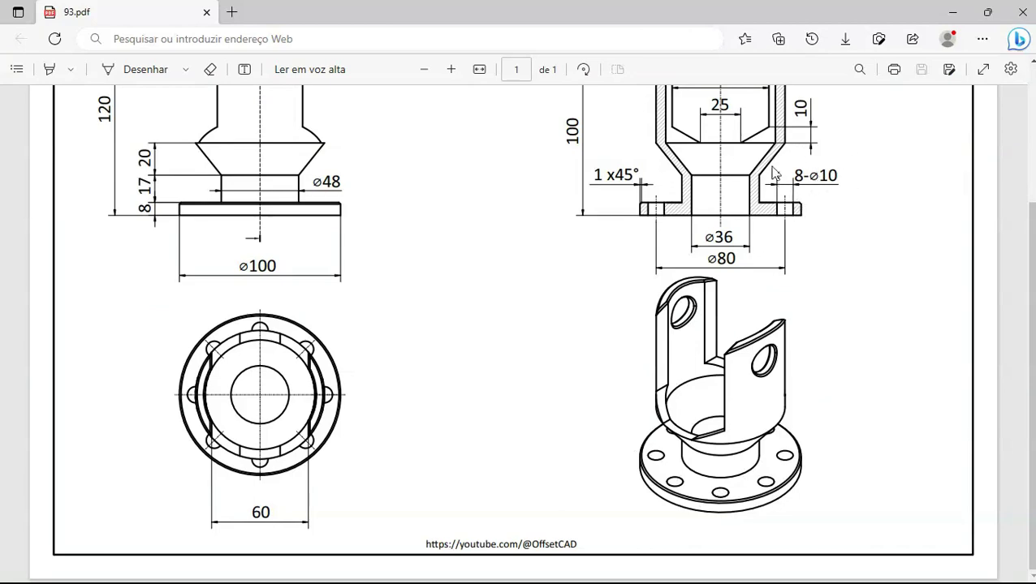
{"action": "key", "text": "alt+Tab"}
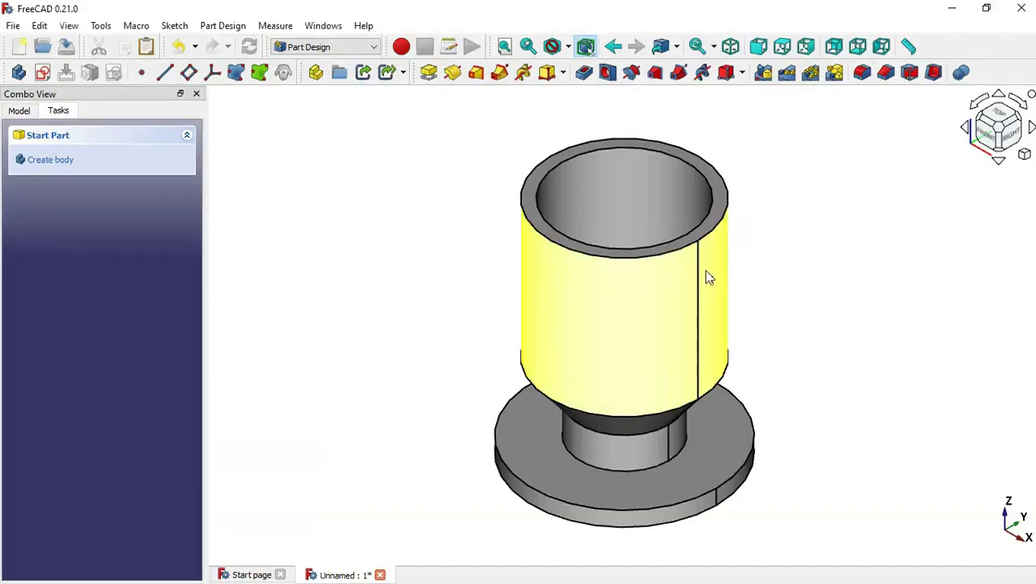
Start a sketch on the flange's top face in section view with a circle on the vertical axis
{"action": "left_click", "coordinate": [710, 451]}
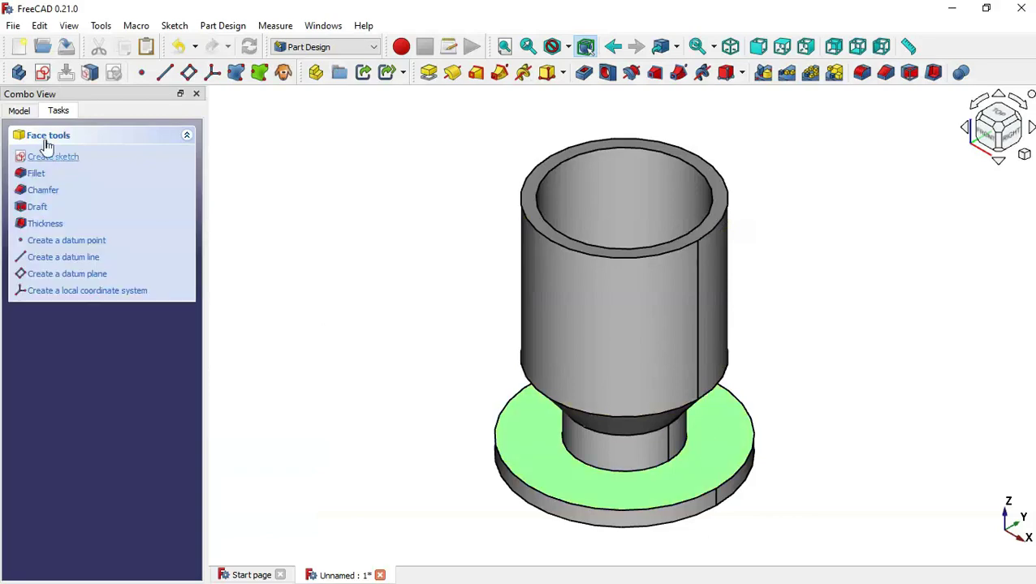
{"action": "left_click", "coordinate": [42, 74]}
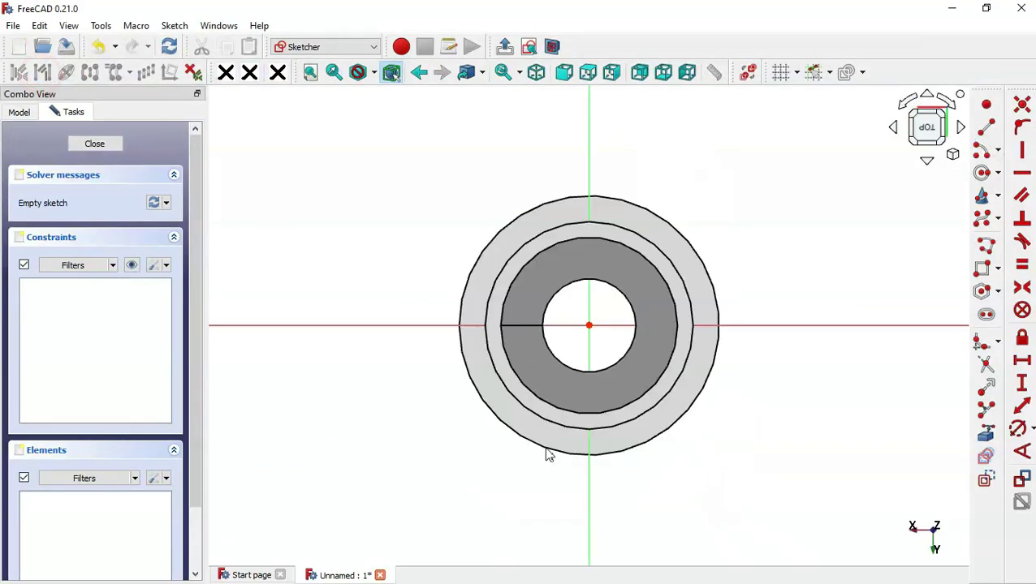
{"action": "left_click", "coordinate": [552, 46]}
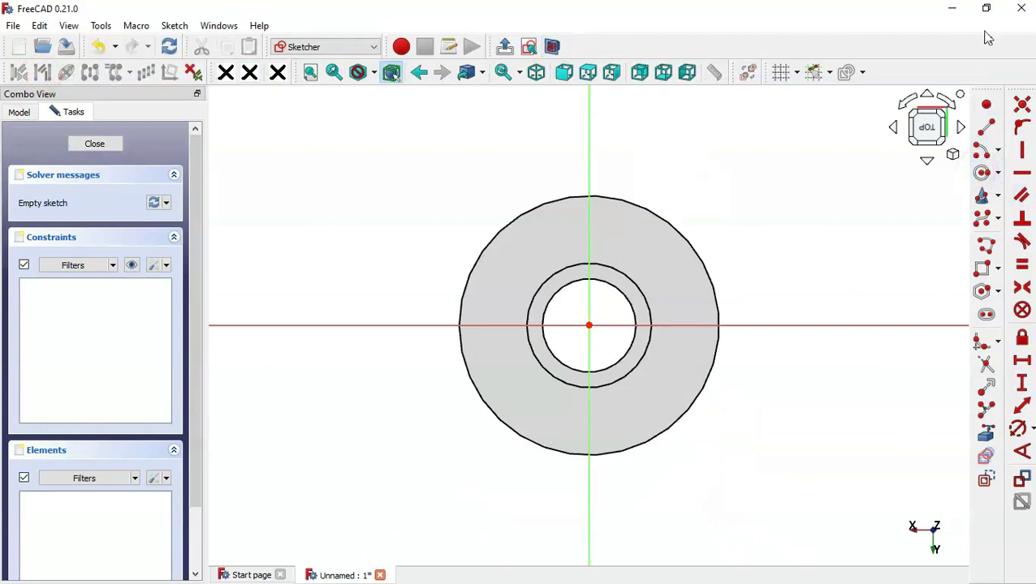
{"action": "left_click", "coordinate": [987, 148]}
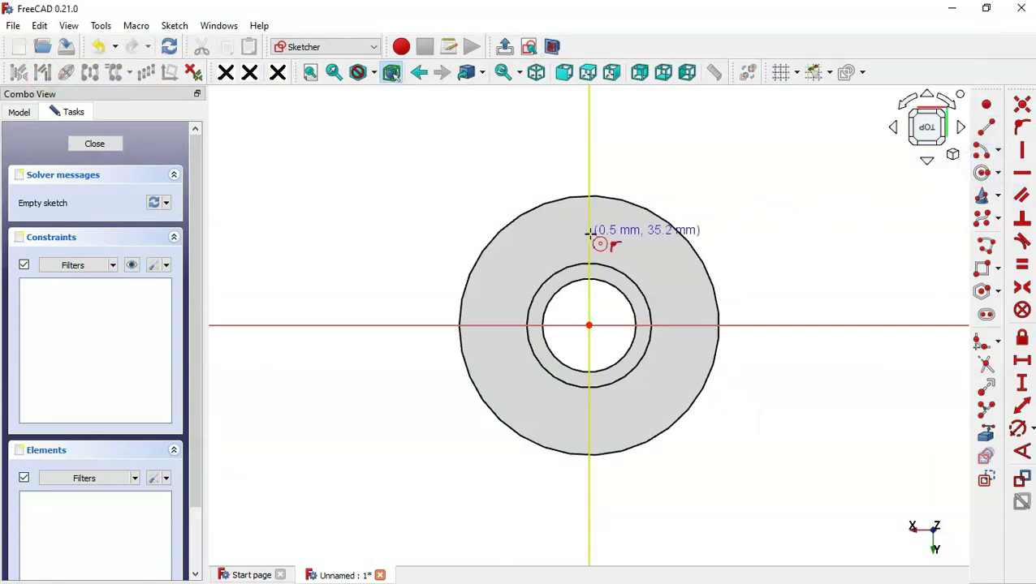
{"action": "left_click", "coordinate": [589, 233]}
{"action": "left_click", "coordinate": [619, 246]}
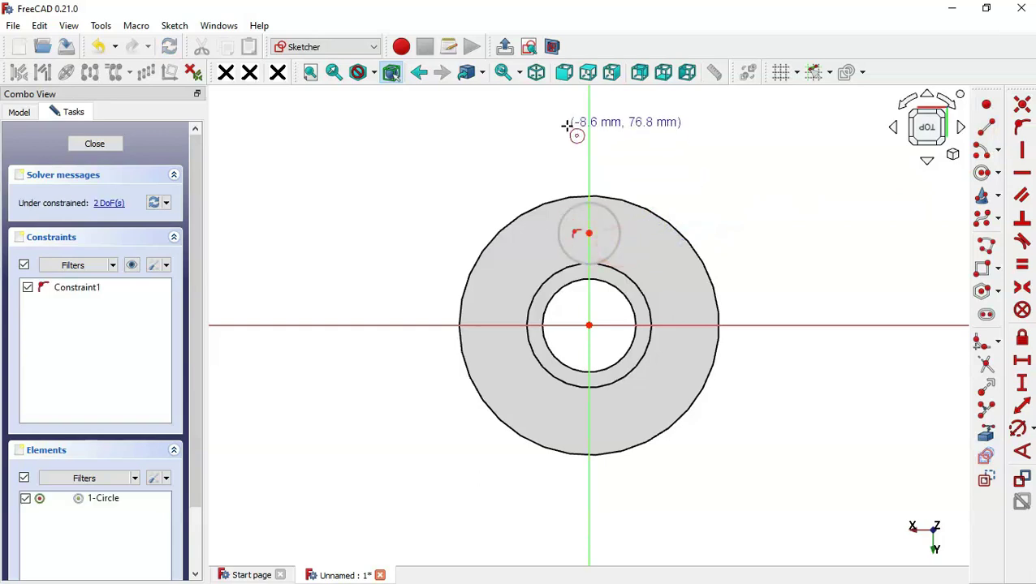
Give the hole circle a 10 mm diameter
{"action": "left_click", "coordinate": [1018, 430]}
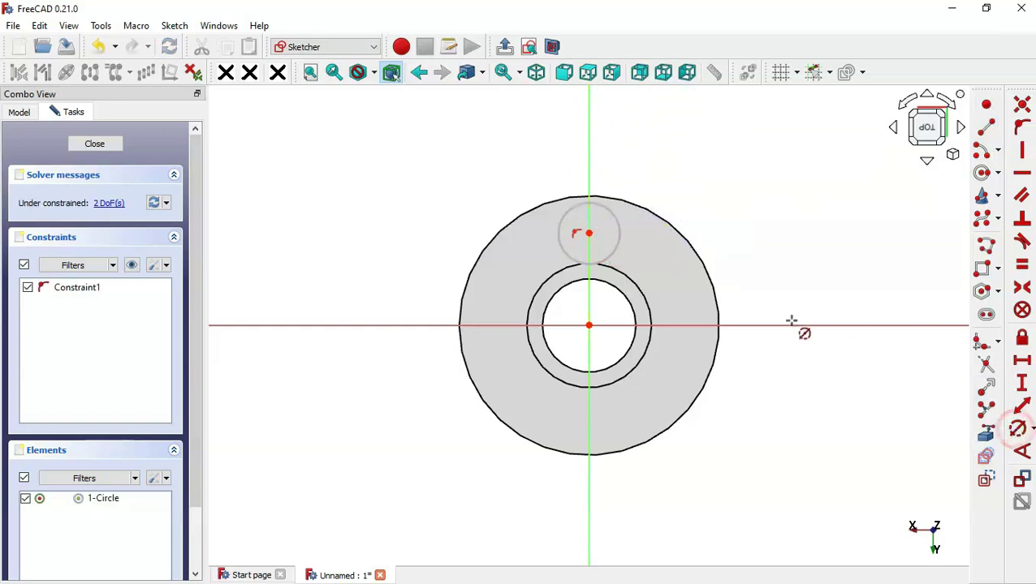
{"action": "left_click", "coordinate": [619, 229]}
{"action": "key", "text": "alt+Tab"}
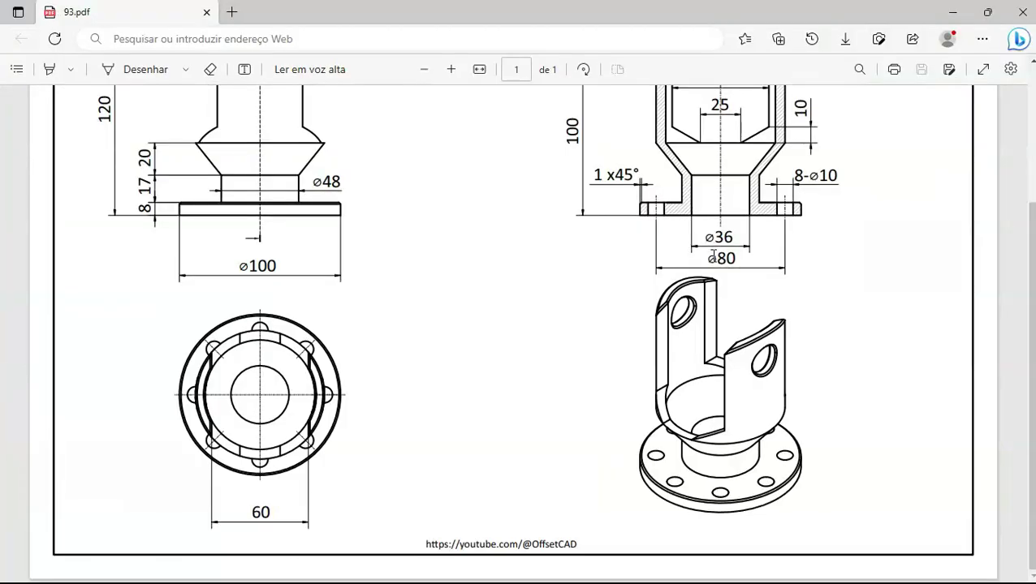
{"action": "key", "text": "alt+Tab"}
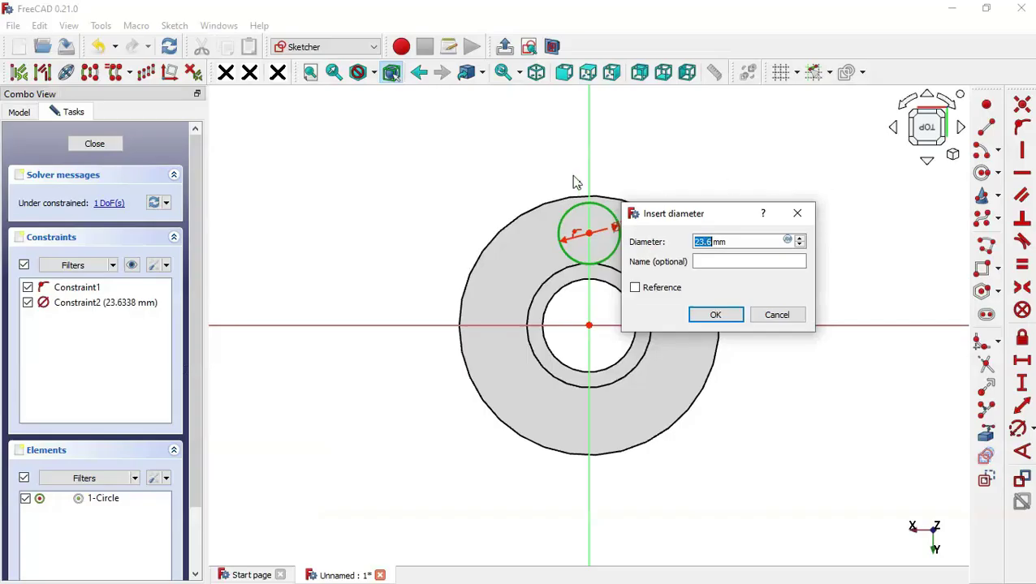
{"action": "key", "text": "Return"}
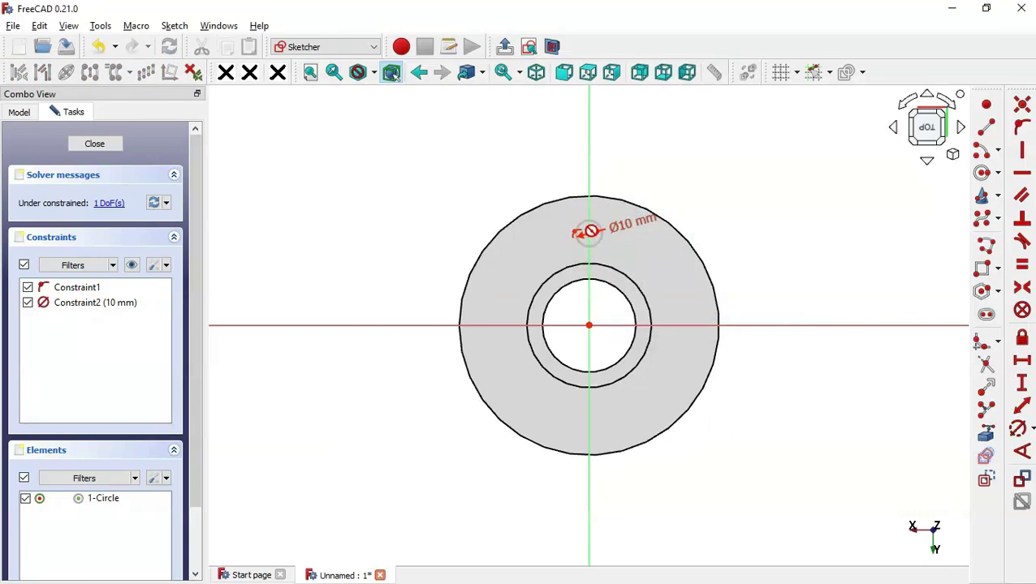
Place the circle 40 mm vertically from the origin and close the sketch
{"action": "left_click", "coordinate": [1023, 388]}
{"action": "left_click", "coordinate": [590, 326]}
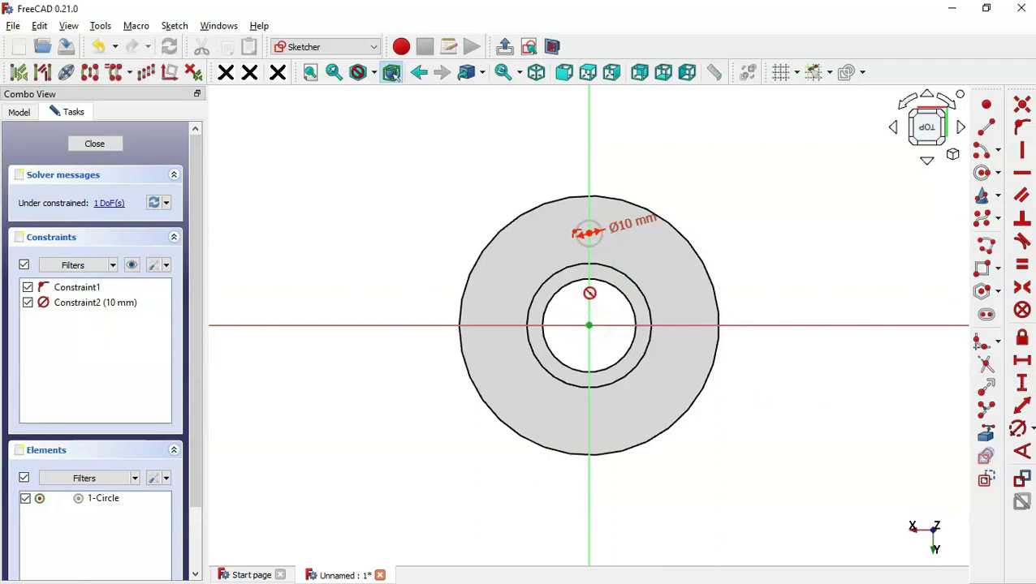
{"action": "left_click", "coordinate": [589, 233]}
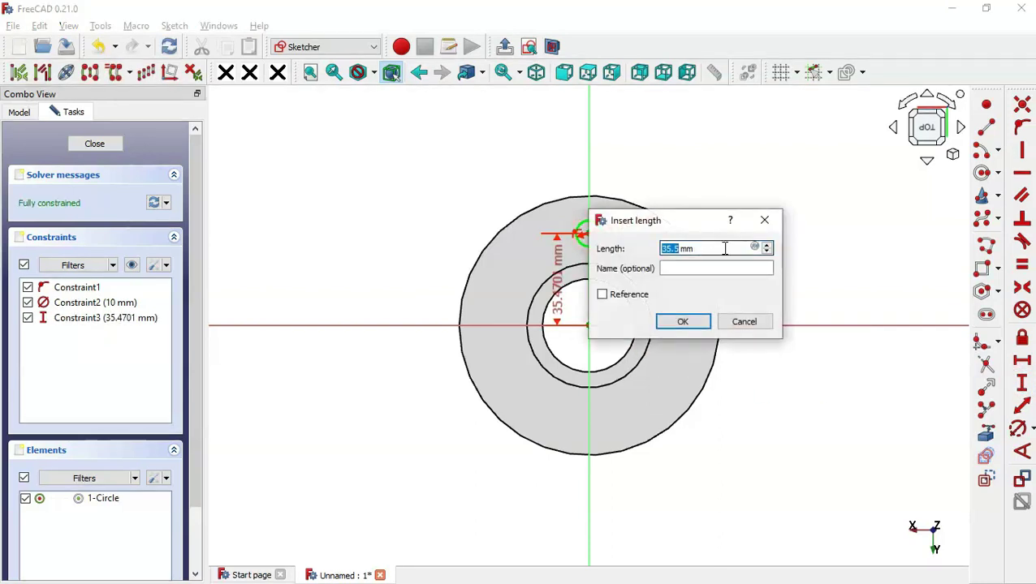
{"action": "key", "text": "alt+Tab"}
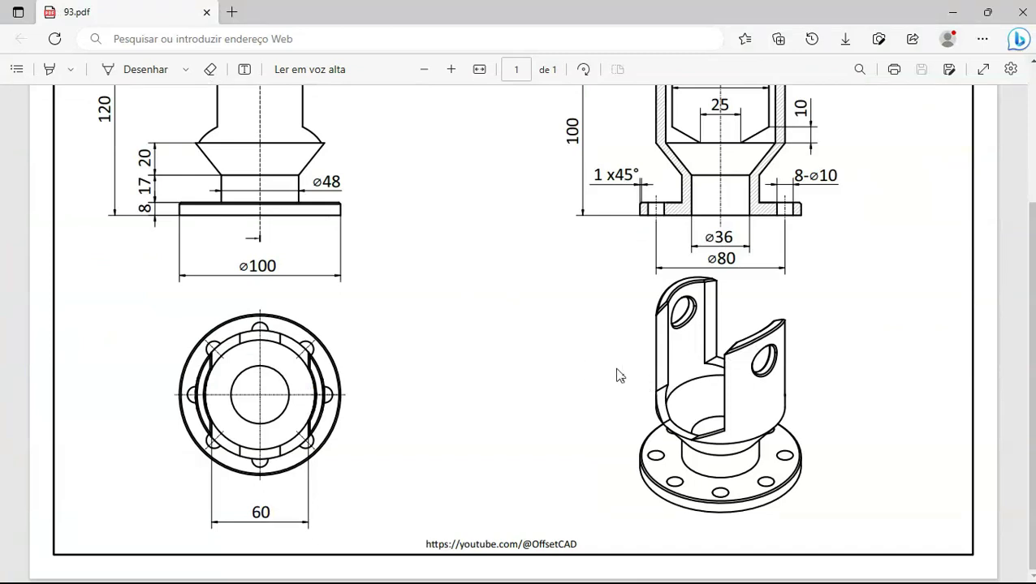
{"action": "scroll", "coordinate": [620, 374], "scroll_direction": "up", "scroll_amount": 3}
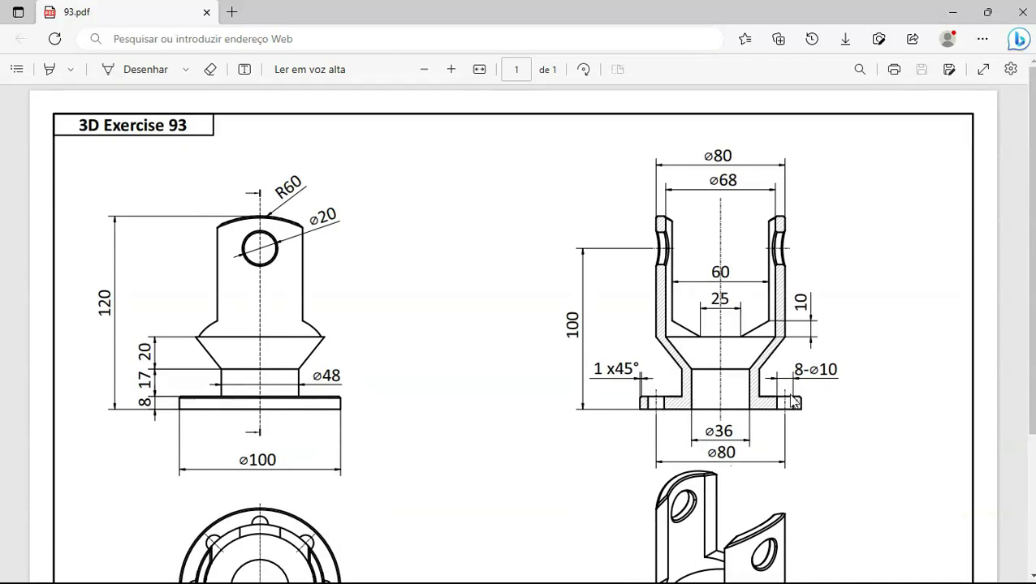
{"action": "key", "text": "alt+Tab"}
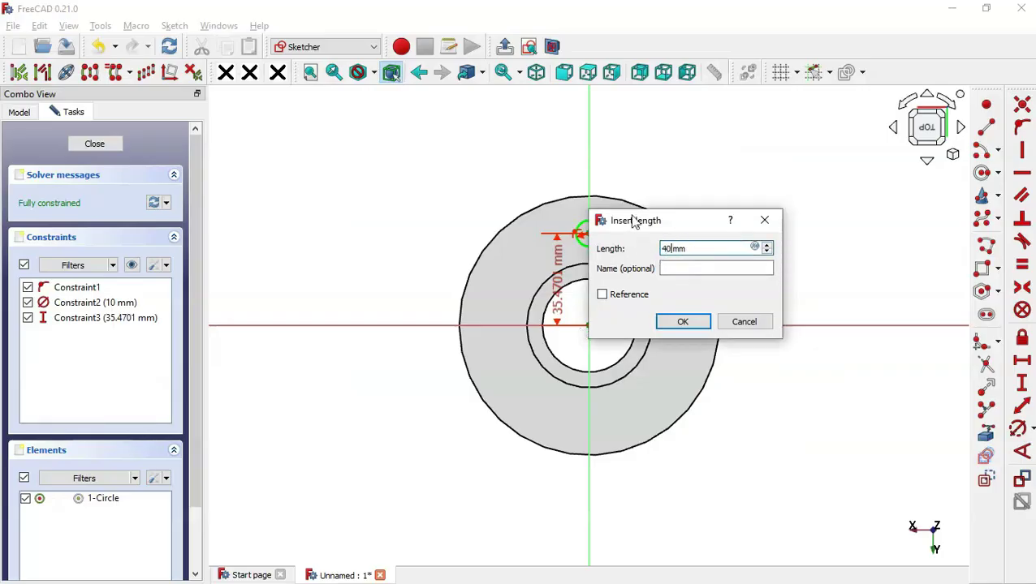
{"action": "key", "text": "Return"}
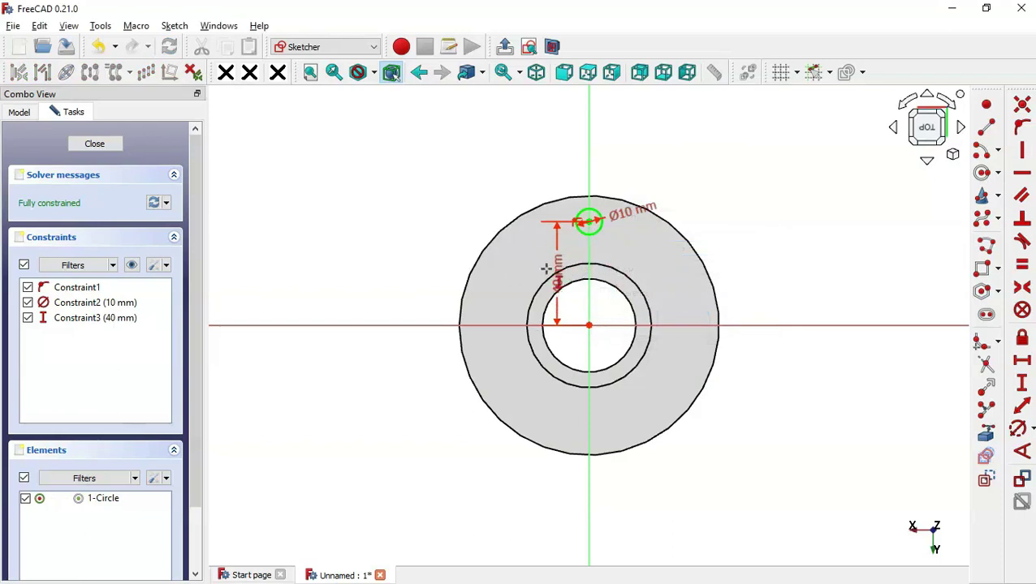
{"action": "left_click", "coordinate": [504, 47]}
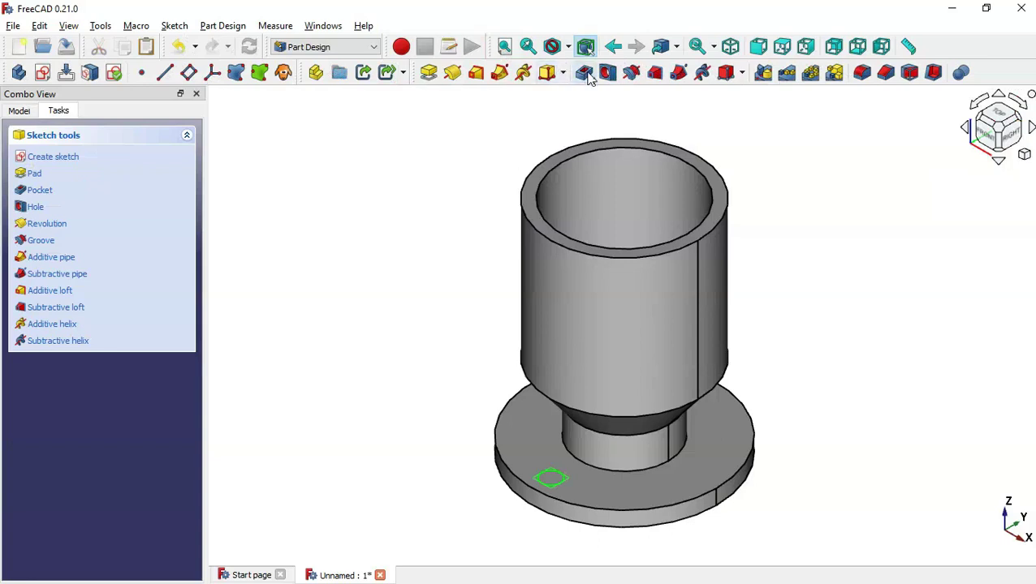
Pocket the new sketch Through all to cut the Ø10 hole, then bring up the 93.pdf drawing
{"action": "left_click", "coordinate": [584, 73]}
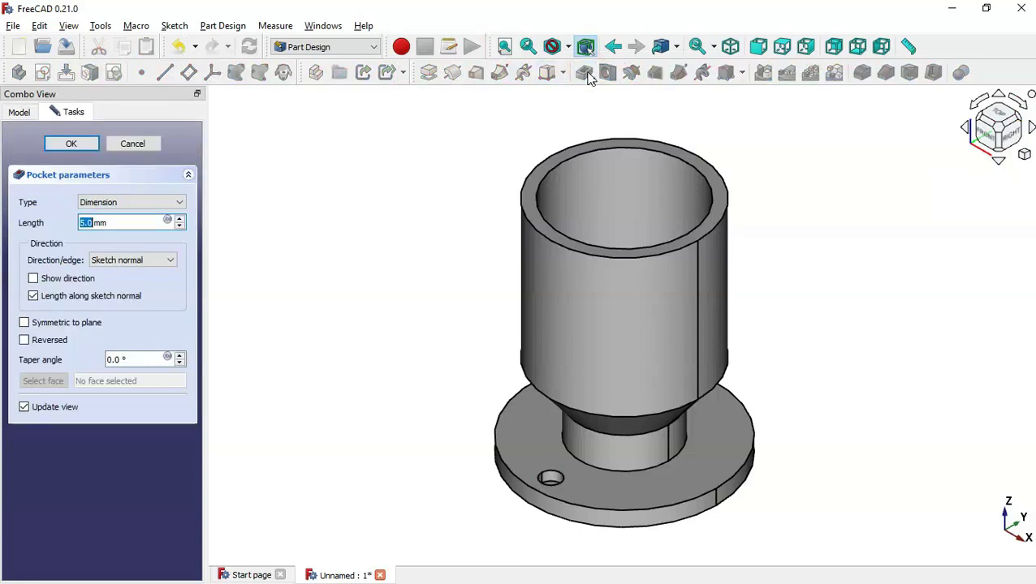
{"action": "left_click", "coordinate": [149, 205]}
{"action": "left_click", "coordinate": [119, 224]}
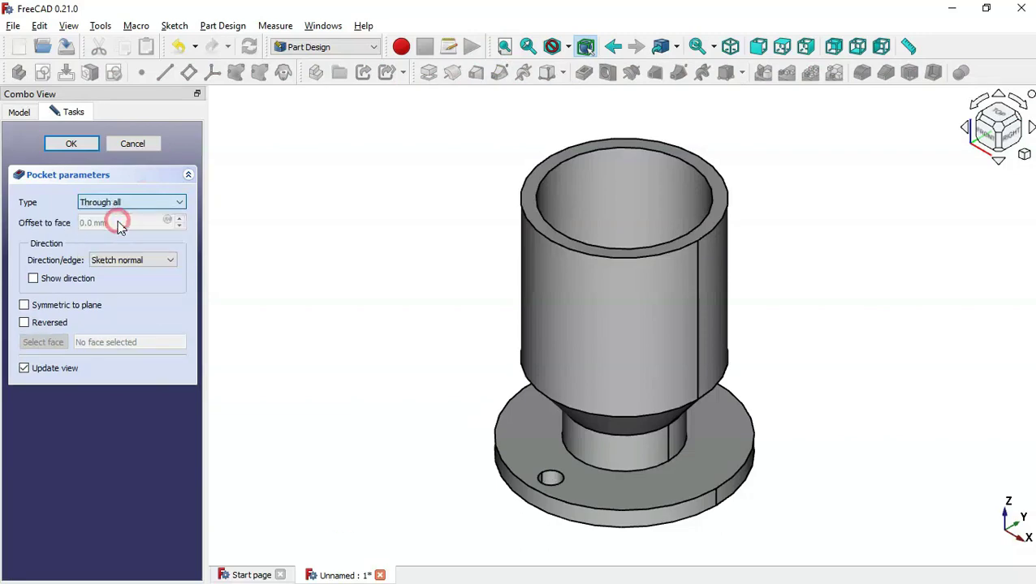
{"action": "middle_click_drag", "start_coordinate": [368, 339], "coordinate": [674, 201]}
{"action": "left_click", "coordinate": [69, 142]}
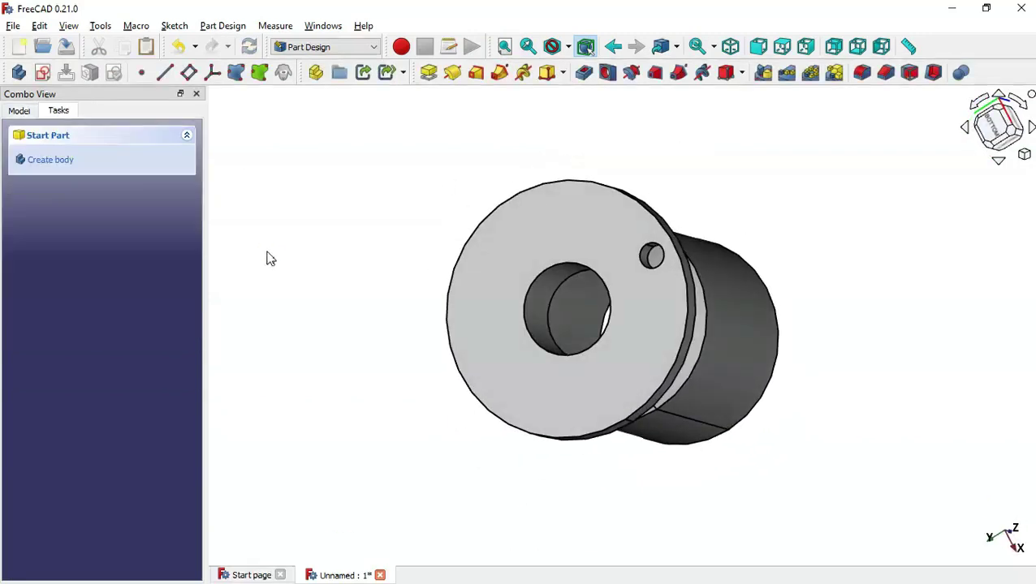
{"action": "key", "text": "alt+Tab"}
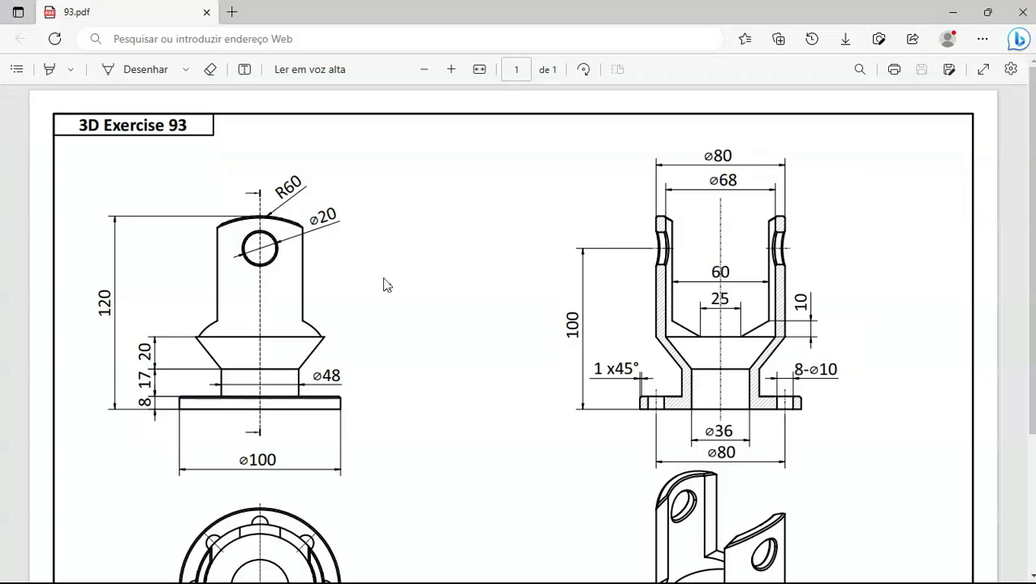
Polar-pattern the Pocket feature with 8 occurrences over 360° to ring the flange with holes
{"action": "scroll", "coordinate": [725, 340], "scroll_direction": "down", "scroll_amount": 2}
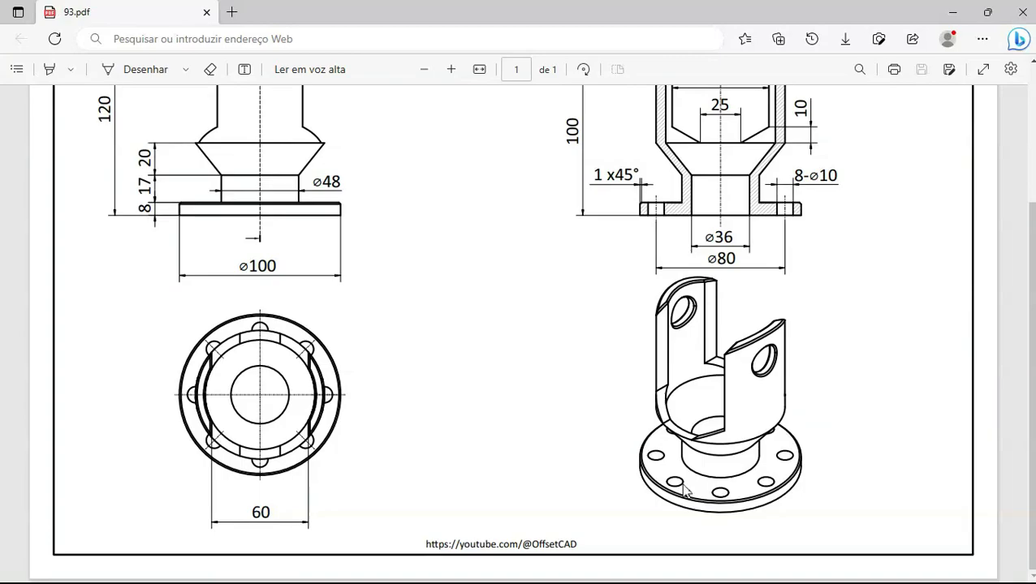
{"action": "key", "text": "alt+Tab"}
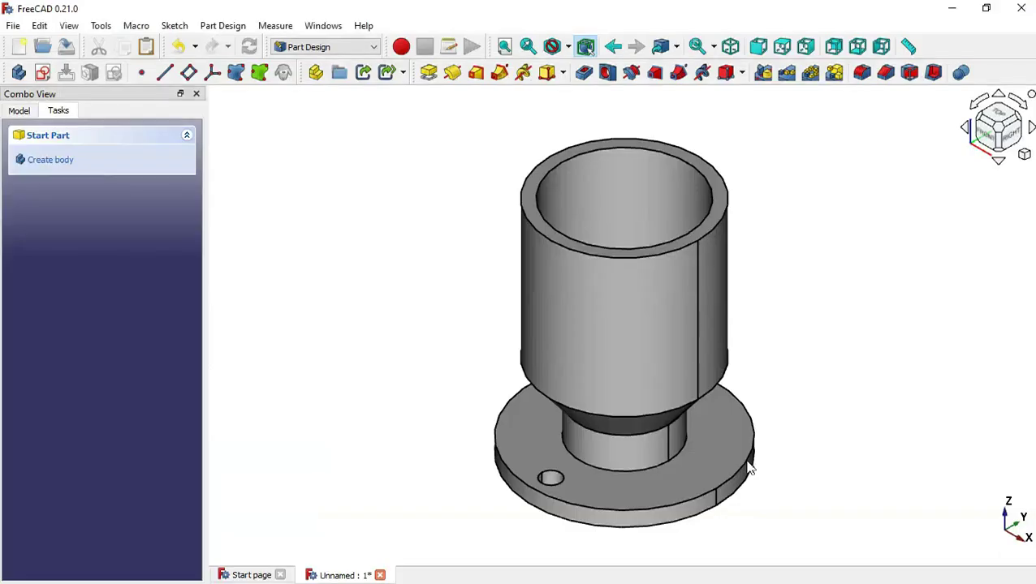
{"action": "left_click", "coordinate": [18, 111]}
{"action": "left_click", "coordinate": [81, 190]}
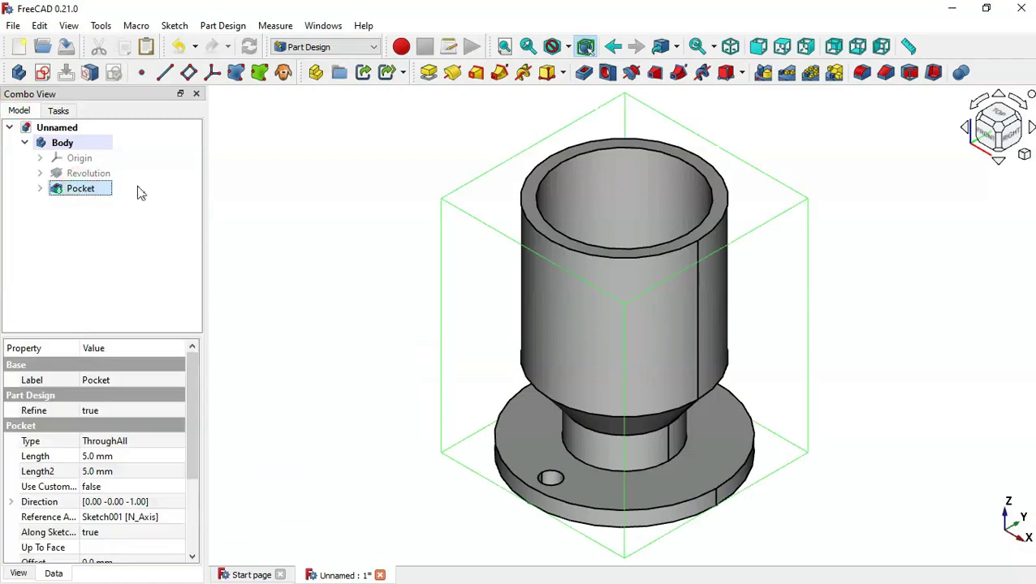
{"action": "left_click", "coordinate": [812, 73]}
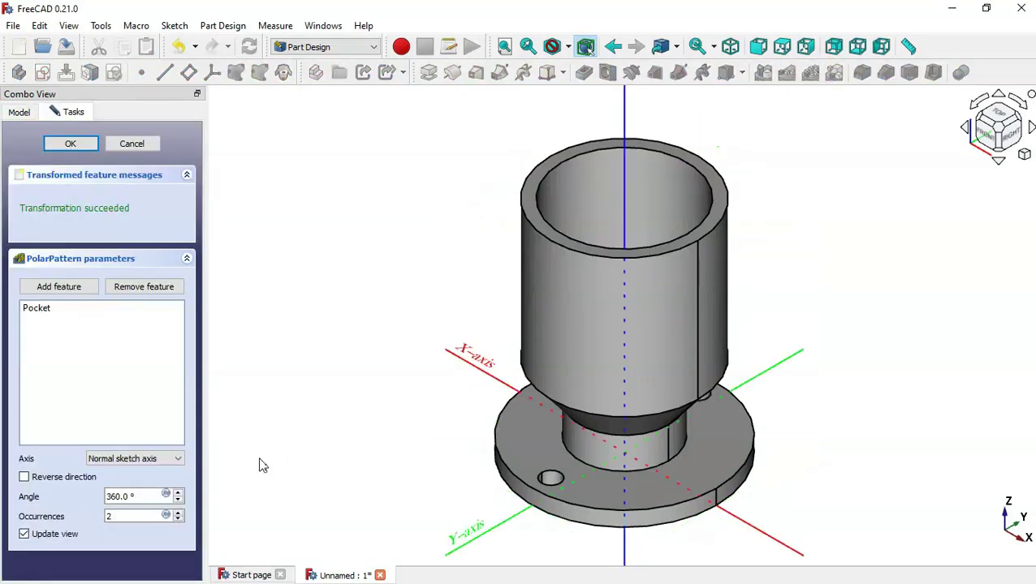
{"action": "left_click", "coordinate": [134, 516]}
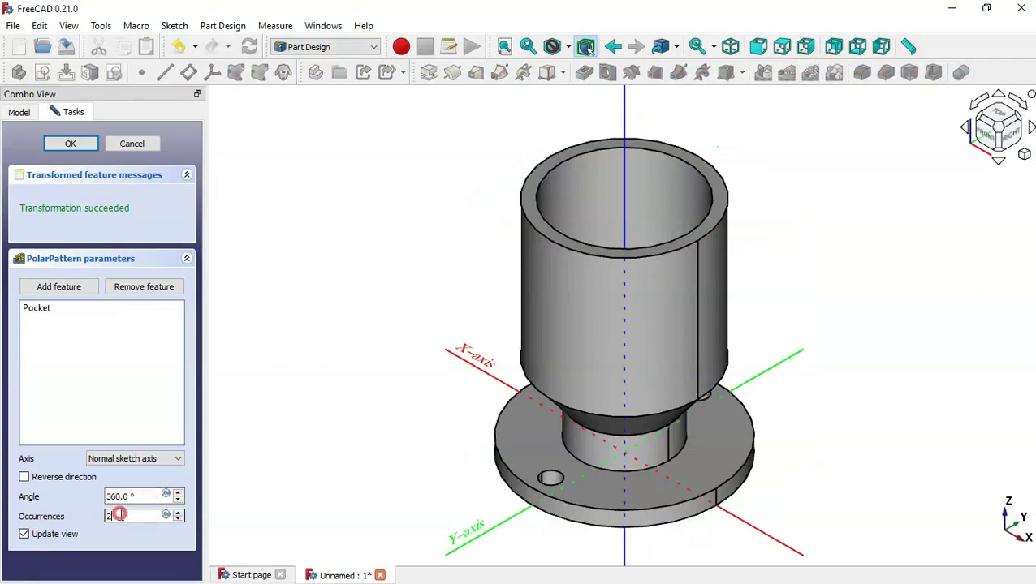
{"action": "type", "text": "8"}
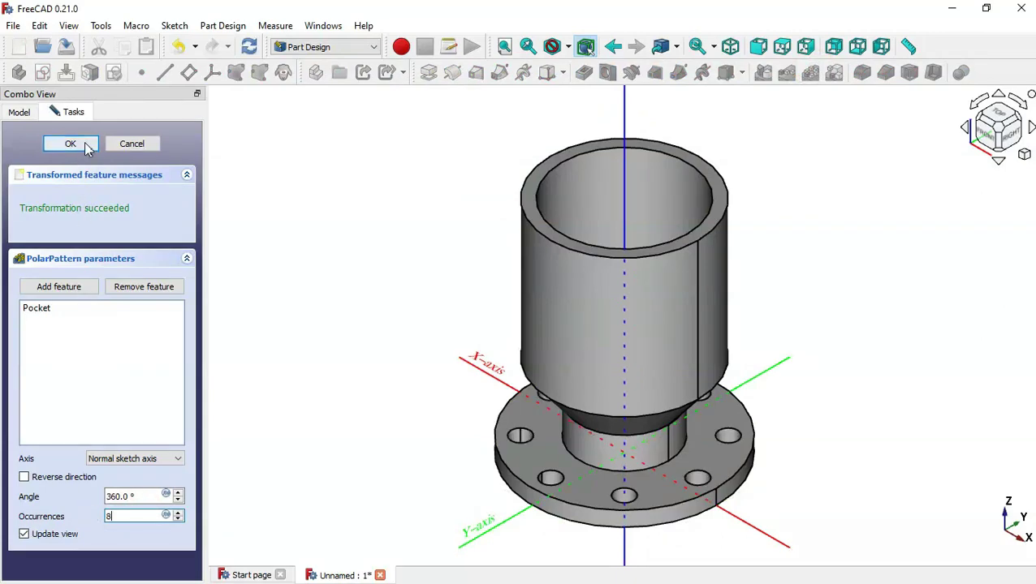
{"action": "left_click", "coordinate": [87, 147]}
{"action": "left_click_drag", "start_coordinate": [514, 222], "coordinate": [692, 442]}
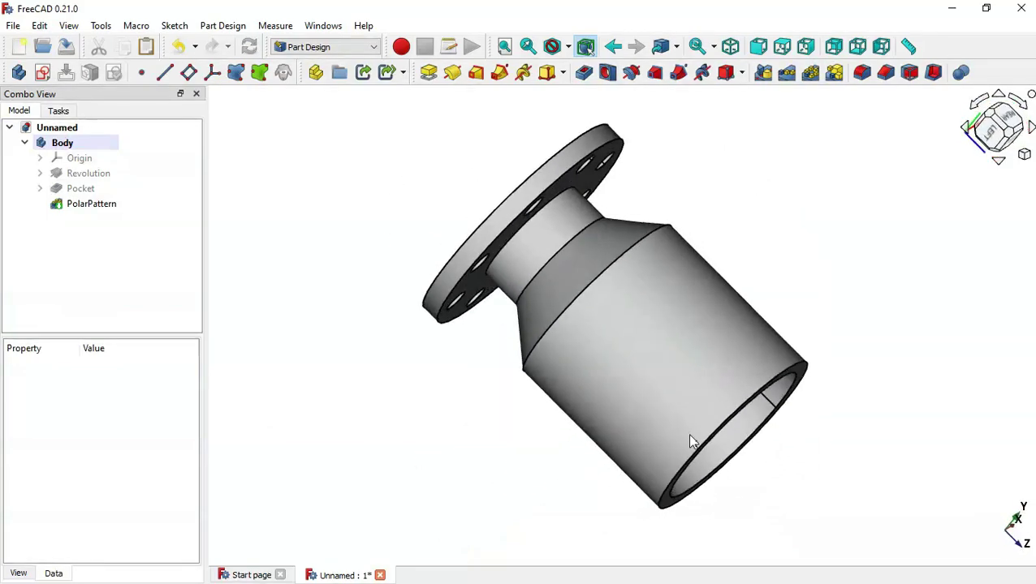
Reset the view to isometric and review the reference drawing
{"action": "key", "text": "0"}
{"action": "key", "text": "alt+Tab"}
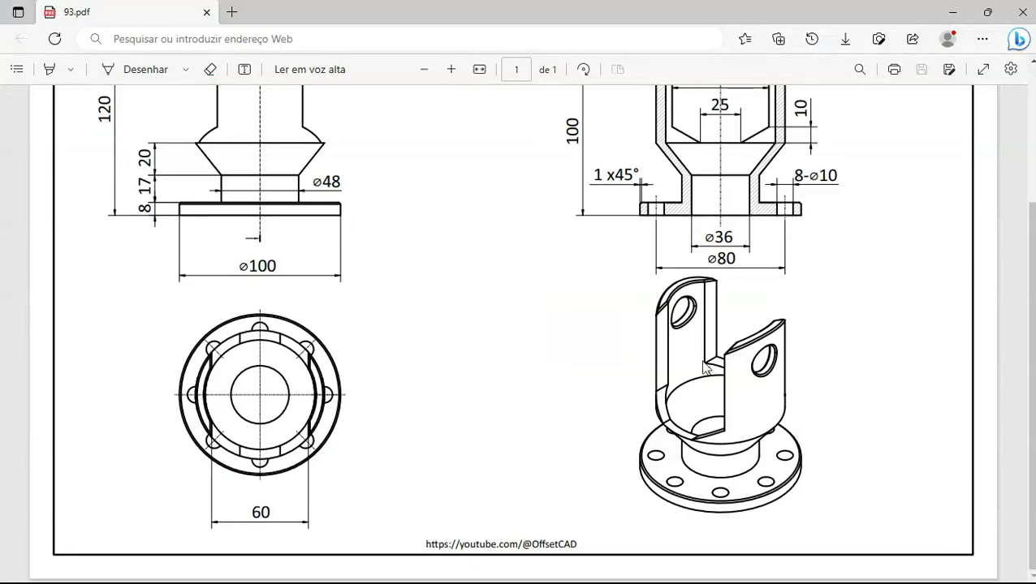
{"action": "scroll", "coordinate": [709, 363], "scroll_direction": "up", "scroll_amount": 3}
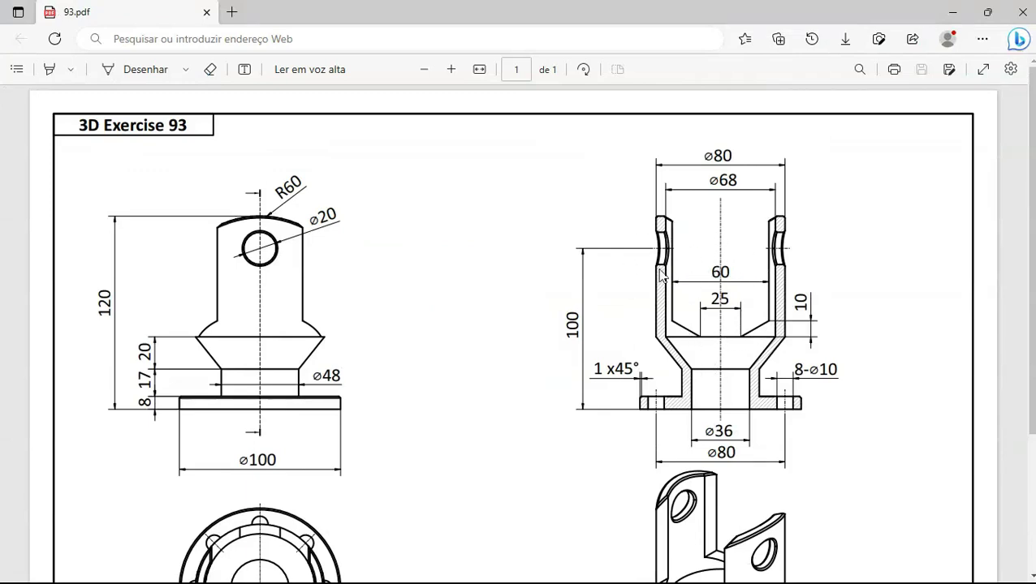
{"action": "key", "text": "alt+Tab"}
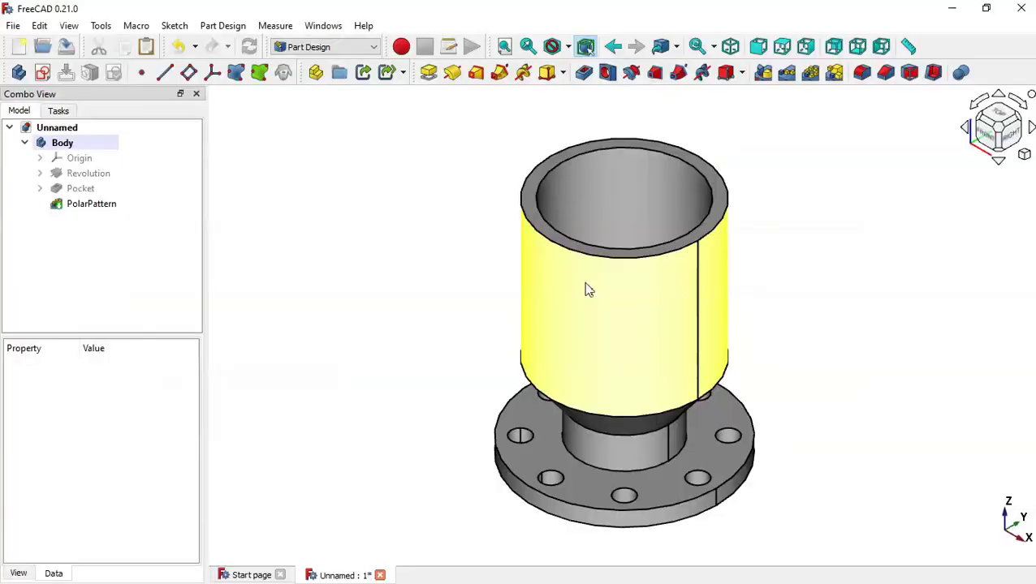
Create a new sketch in the body placed on the XZ plane
{"action": "left_click", "coordinate": [42, 72]}
{"action": "scroll", "coordinate": [570, 439], "scroll_direction": "down", "scroll_amount": 4}
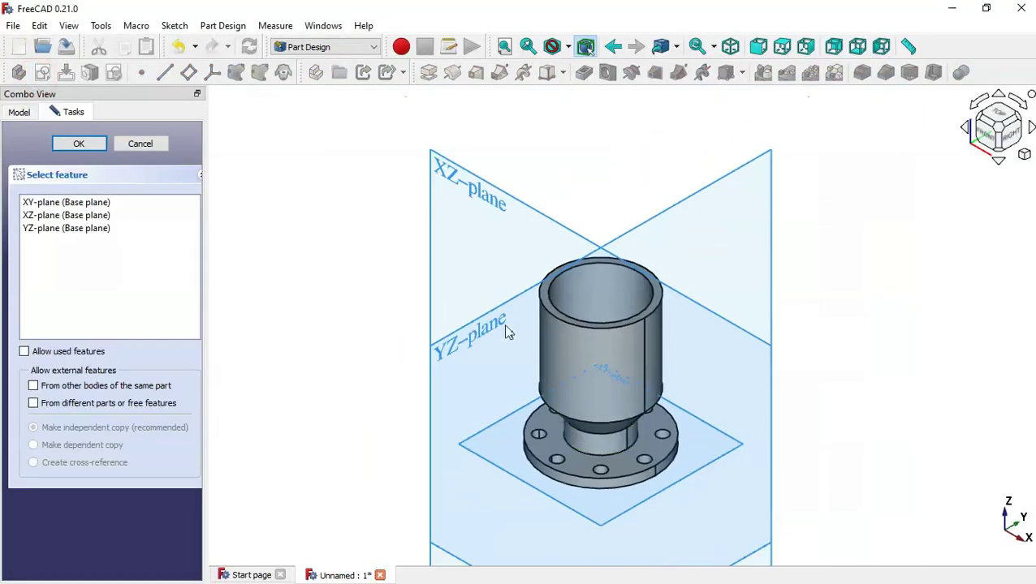
{"action": "key", "text": "alt+Tab"}
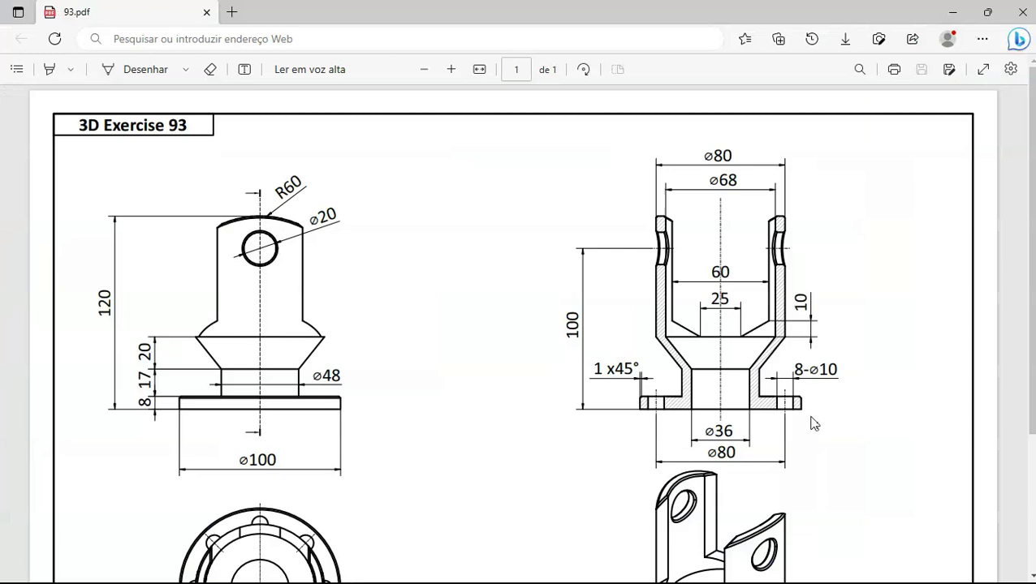
{"action": "scroll", "coordinate": [815, 471], "scroll_direction": "down", "scroll_amount": 3}
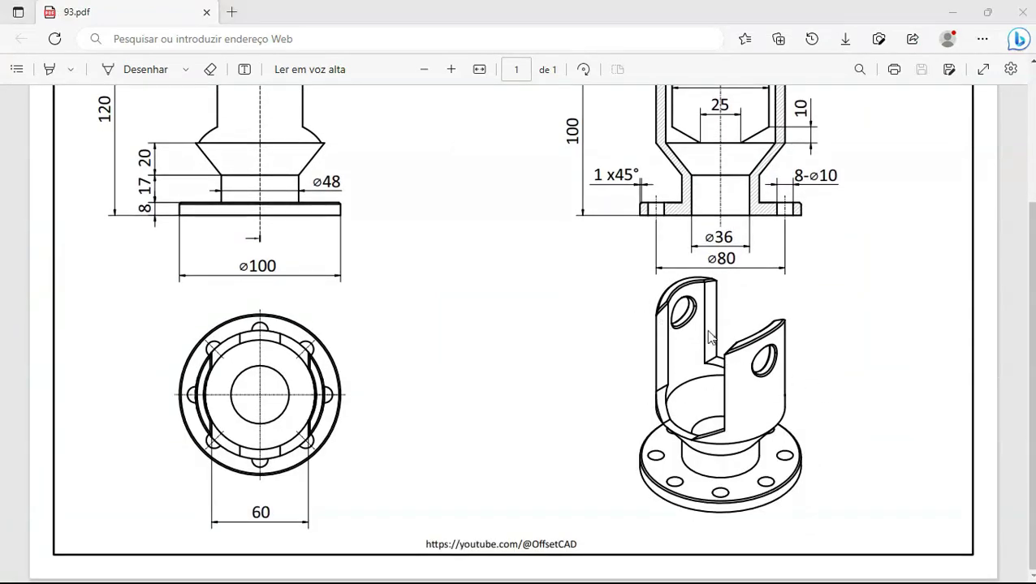
{"action": "key", "text": "alt+Tab"}
{"action": "left_click", "coordinate": [480, 194]}
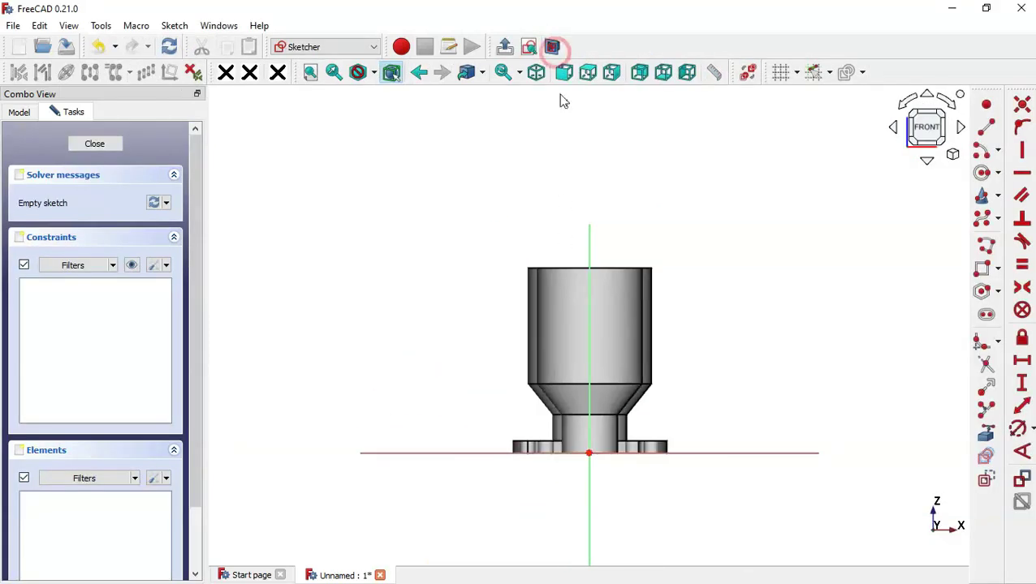
Add the cup's top edge and lower rim edge to the sketch as external geometry
{"action": "scroll", "coordinate": [654, 379], "scroll_direction": "up", "scroll_amount": 2}
{"action": "scroll", "coordinate": [654, 380], "scroll_direction": "up", "scroll_amount": 1}
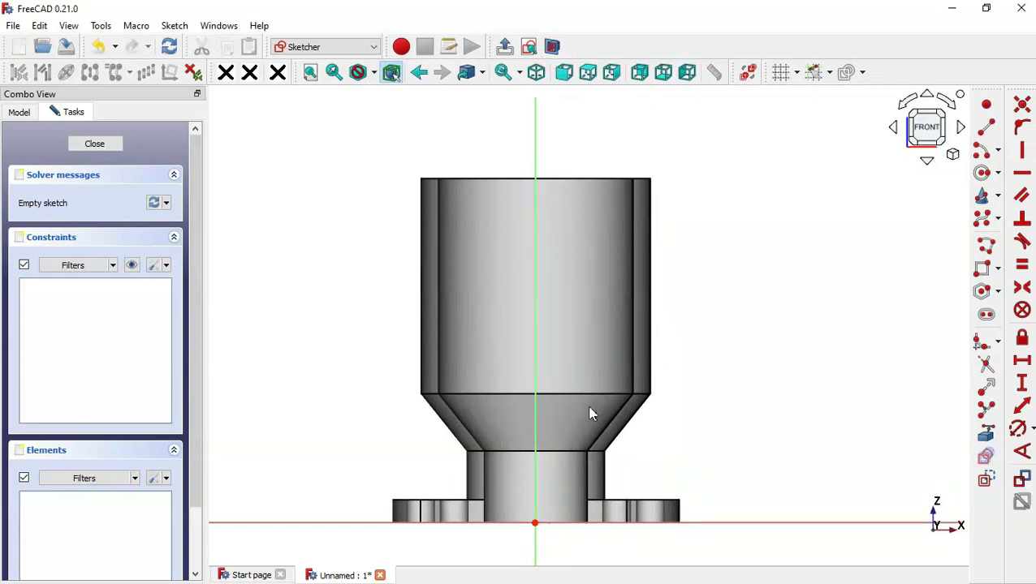
{"action": "left_click", "coordinate": [984, 436]}
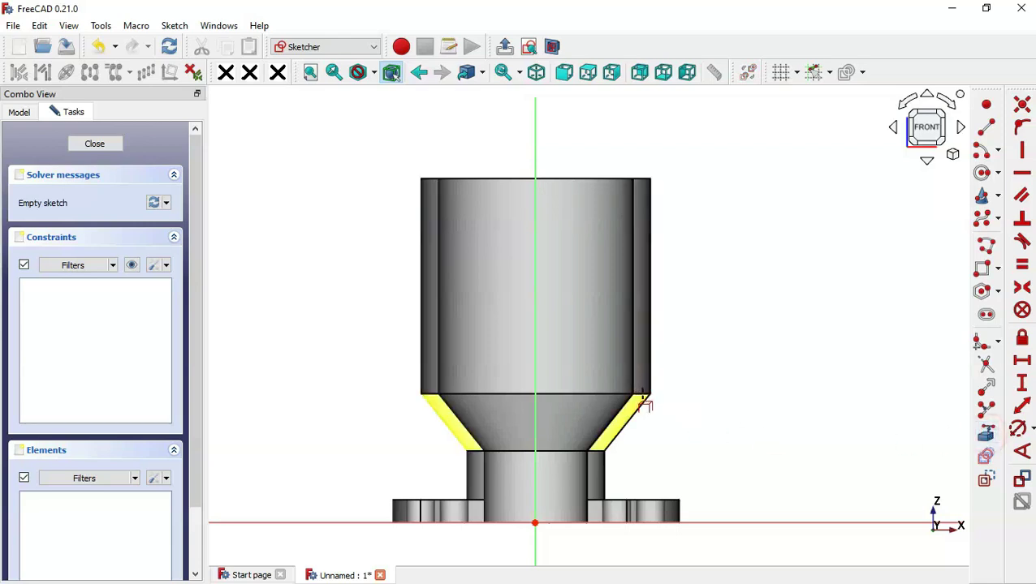
{"action": "left_click", "coordinate": [627, 176]}
{"action": "scroll", "coordinate": [660, 354], "scroll_direction": "up", "scroll_amount": 3}
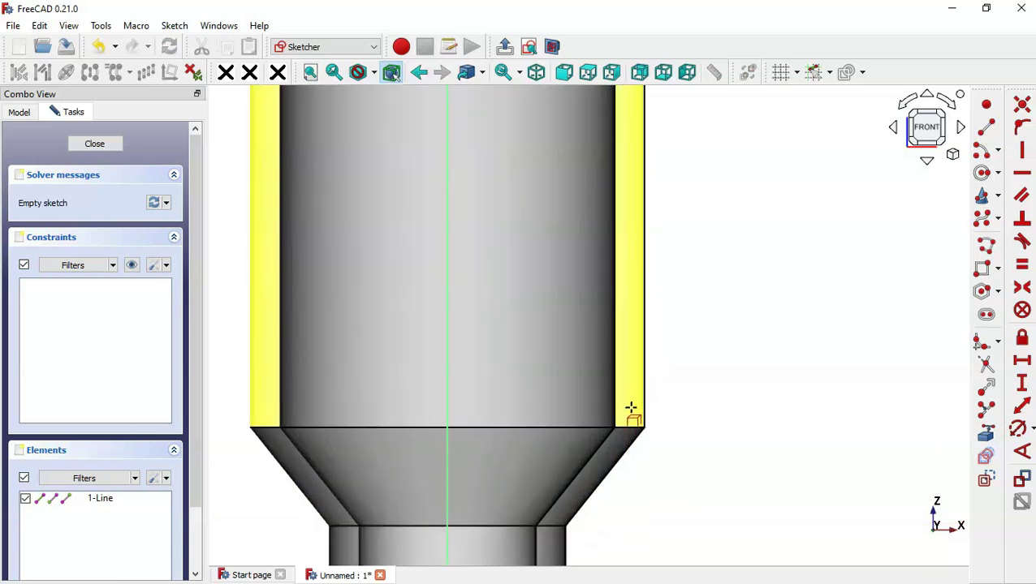
{"action": "left_click", "coordinate": [629, 428]}
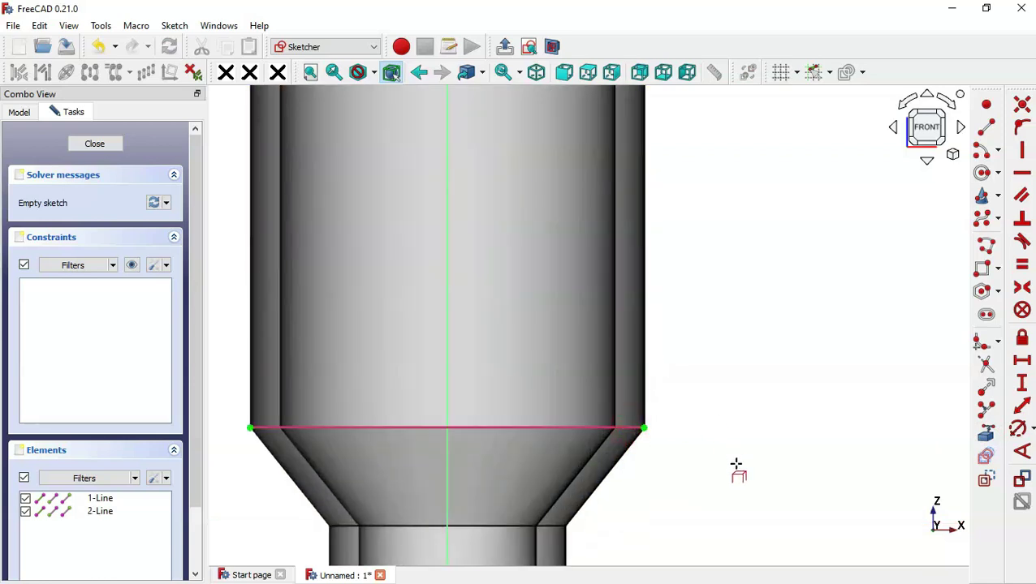
{"action": "scroll", "coordinate": [737, 470], "scroll_direction": "down", "scroll_amount": 3}
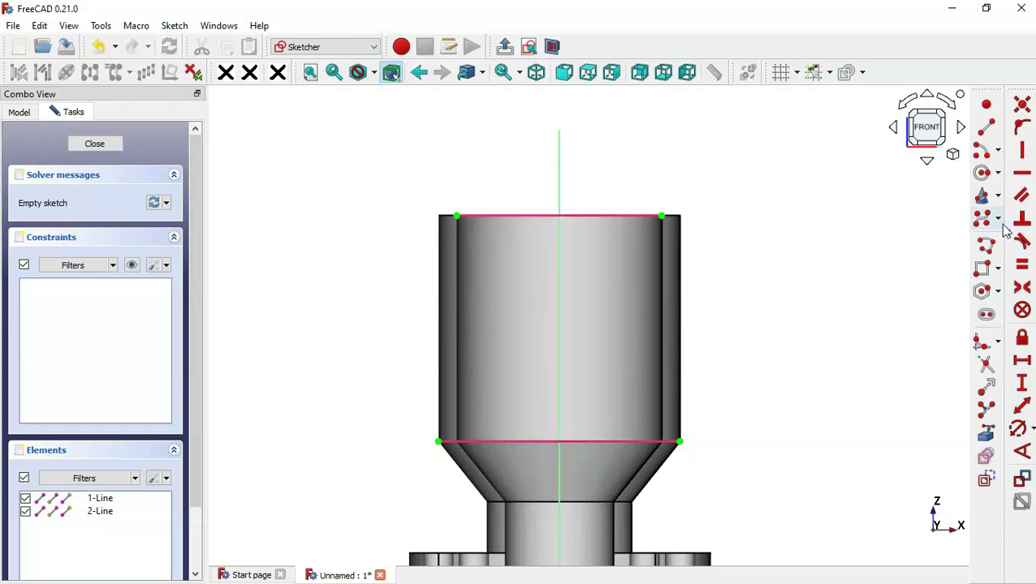
Draw a closed polyline profile with vertical sides and slanted lines meeting the bottom edge
{"action": "left_click", "coordinate": [986, 246]}
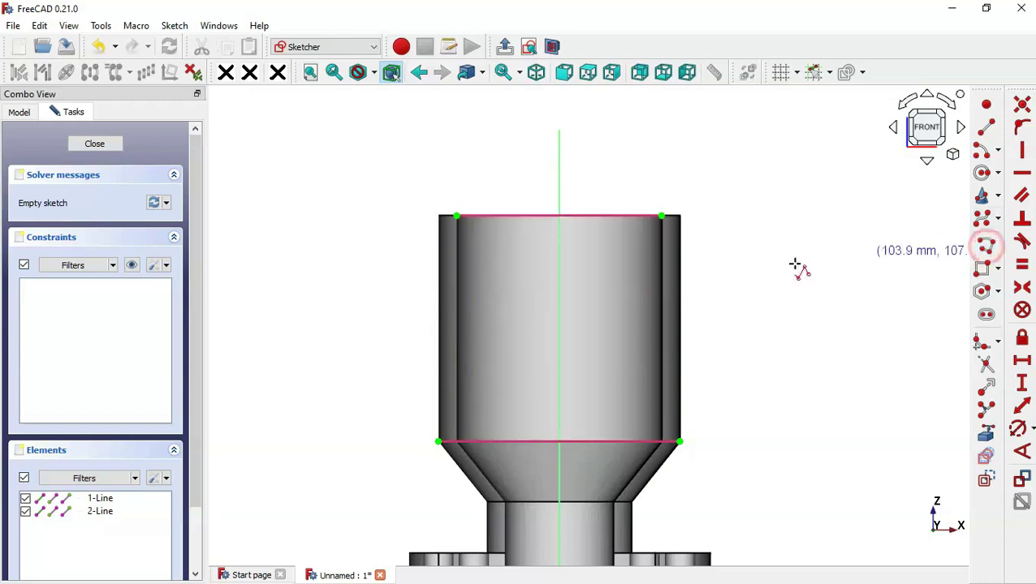
{"action": "left_click", "coordinate": [619, 216]}
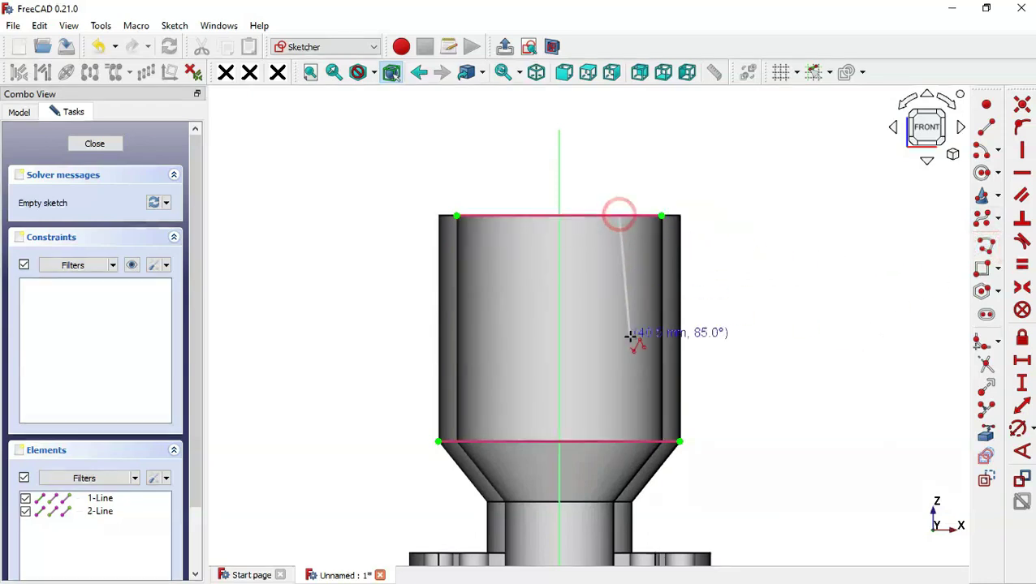
{"action": "left_click", "coordinate": [619, 394]}
{"action": "left_click", "coordinate": [598, 439]}
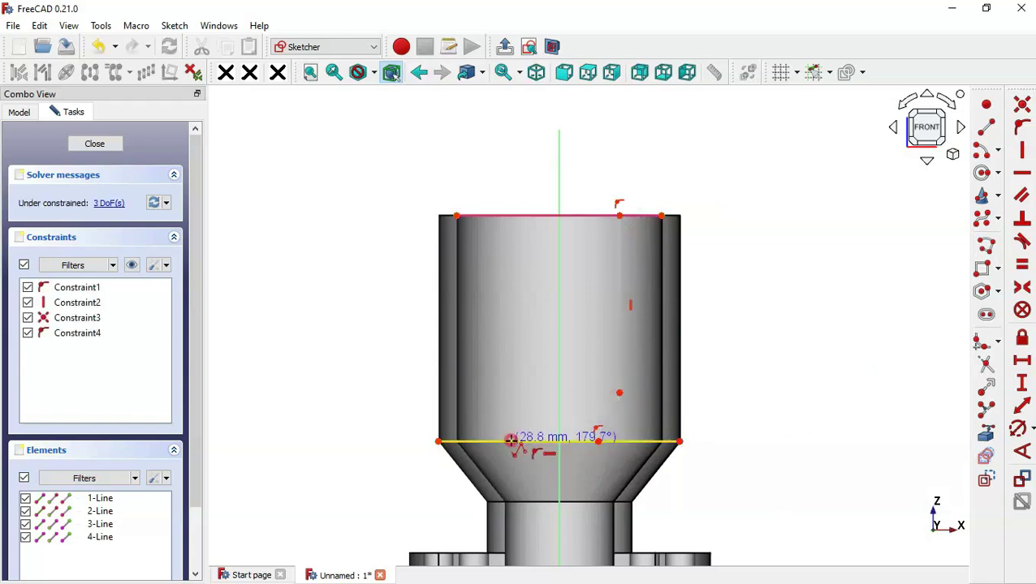
{"action": "left_click", "coordinate": [510, 441]}
{"action": "left_click", "coordinate": [490, 394]}
{"action": "left_click", "coordinate": [490, 216]}
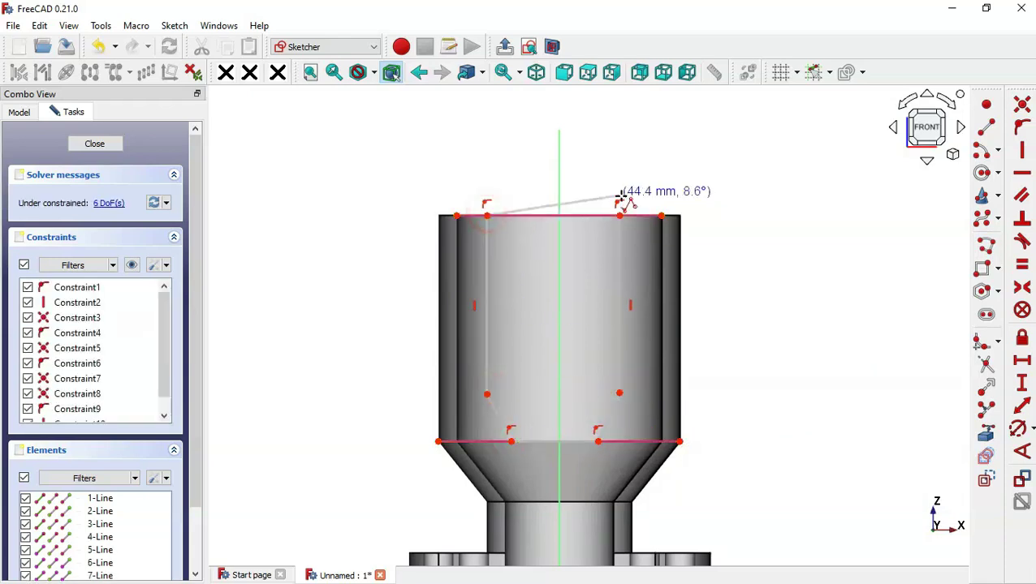
{"action": "left_click", "coordinate": [619, 216]}
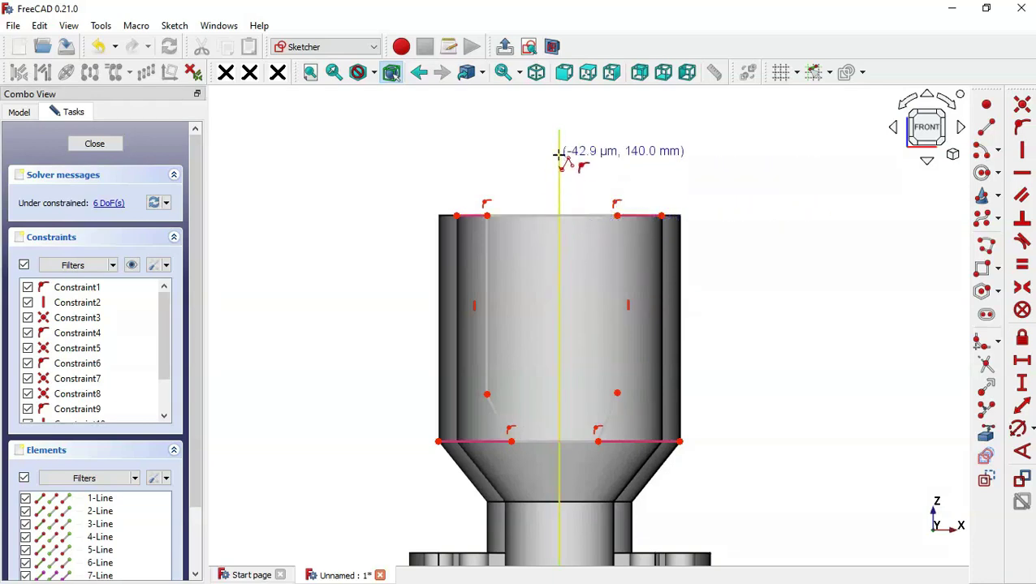
Make the top corners symmetric about the vertical axis, and the slanted lines and vertical sides equal
{"action": "left_click", "coordinate": [1022, 288]}
{"action": "left_click", "coordinate": [617, 215]}
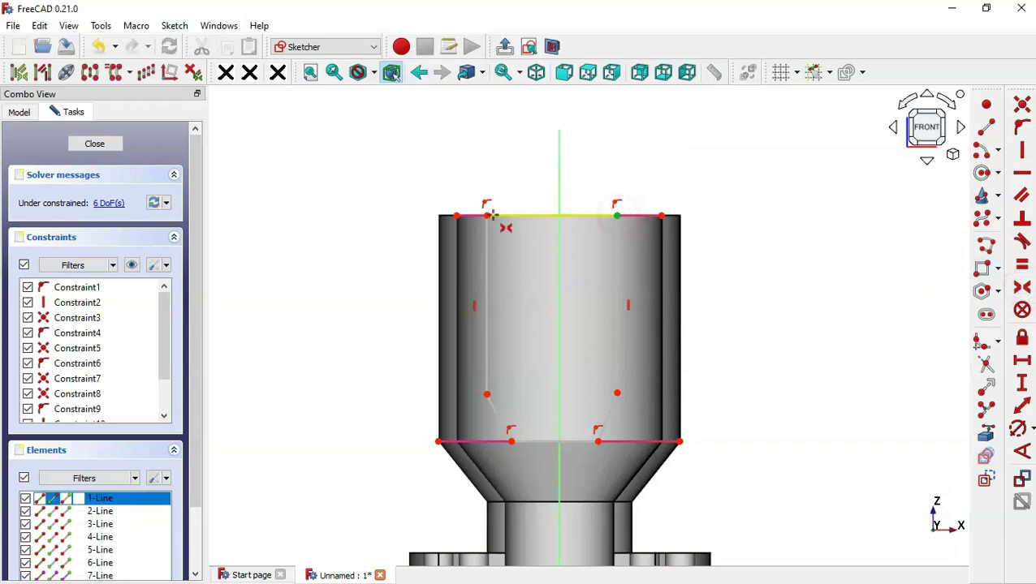
{"action": "left_click", "coordinate": [487, 216]}
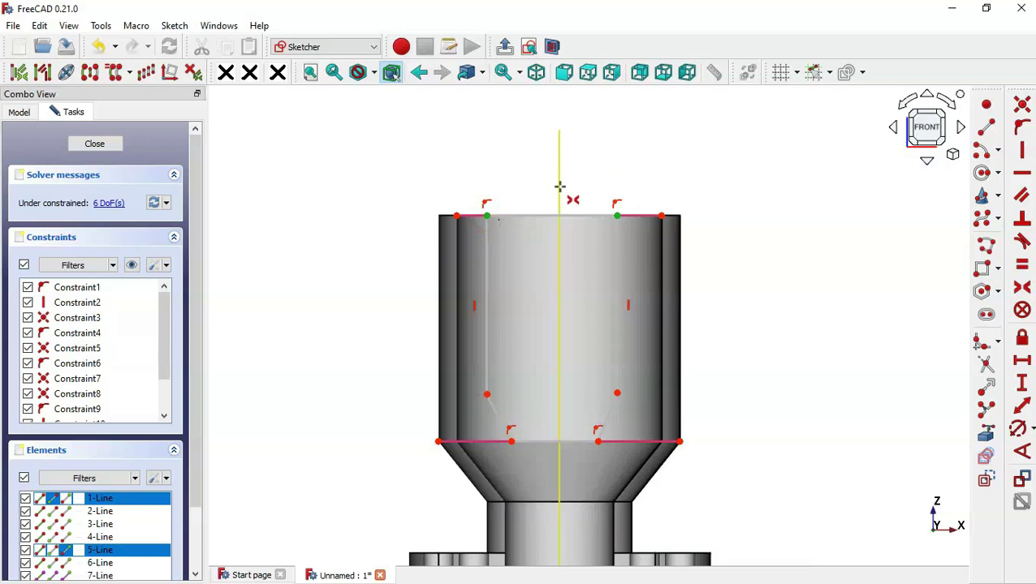
{"action": "left_click", "coordinate": [559, 187]}
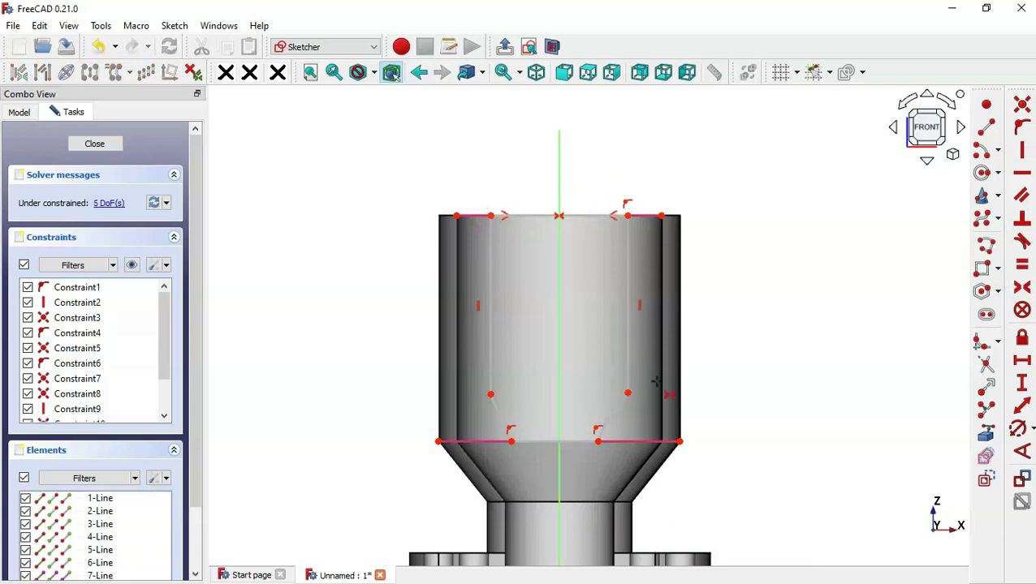
{"action": "key", "text": "e"}
{"action": "left_click", "coordinate": [617, 414]}
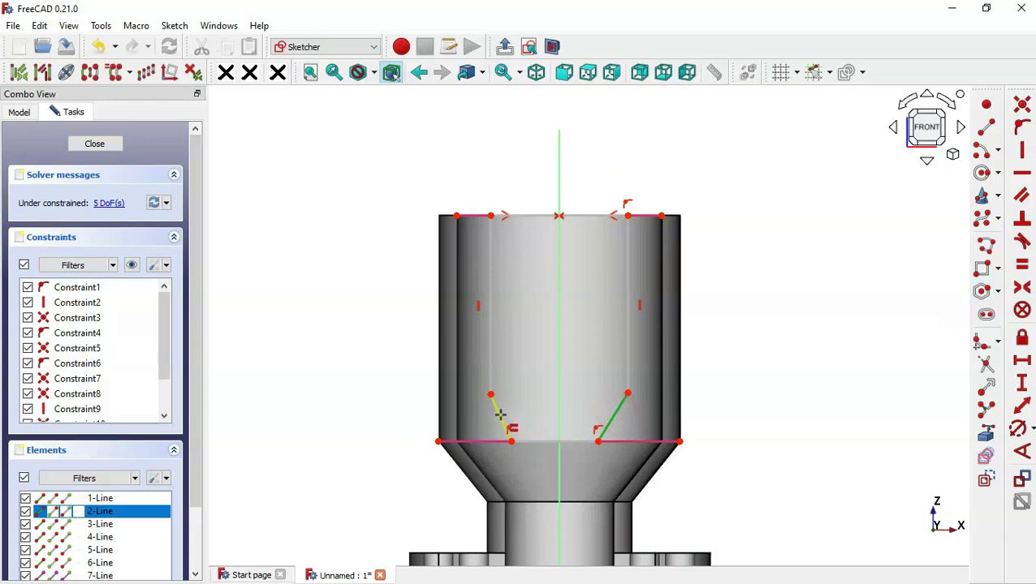
{"action": "left_click", "coordinate": [500, 414]}
{"action": "left_click", "coordinate": [490, 357]}
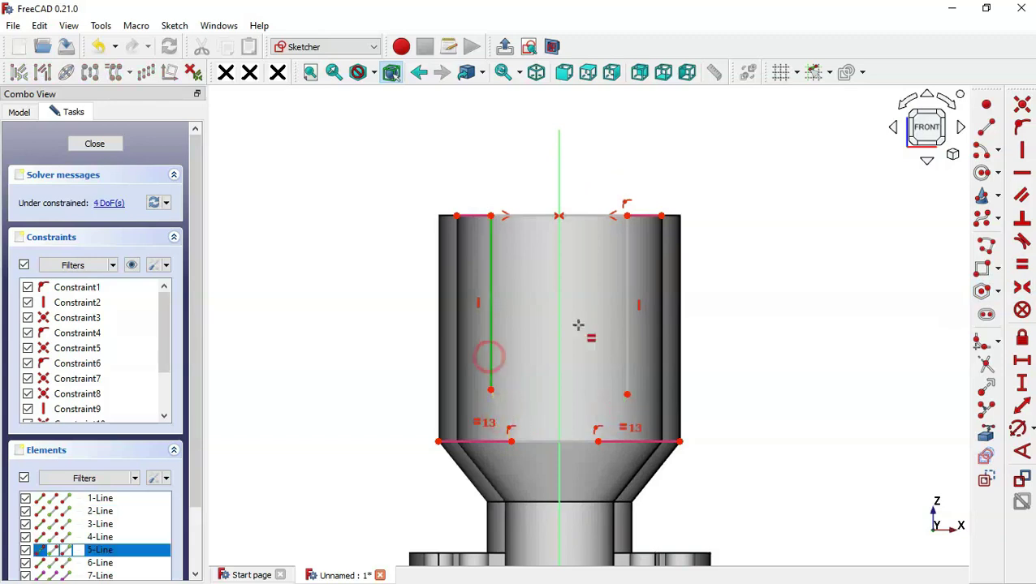
{"action": "left_click", "coordinate": [626, 323]}
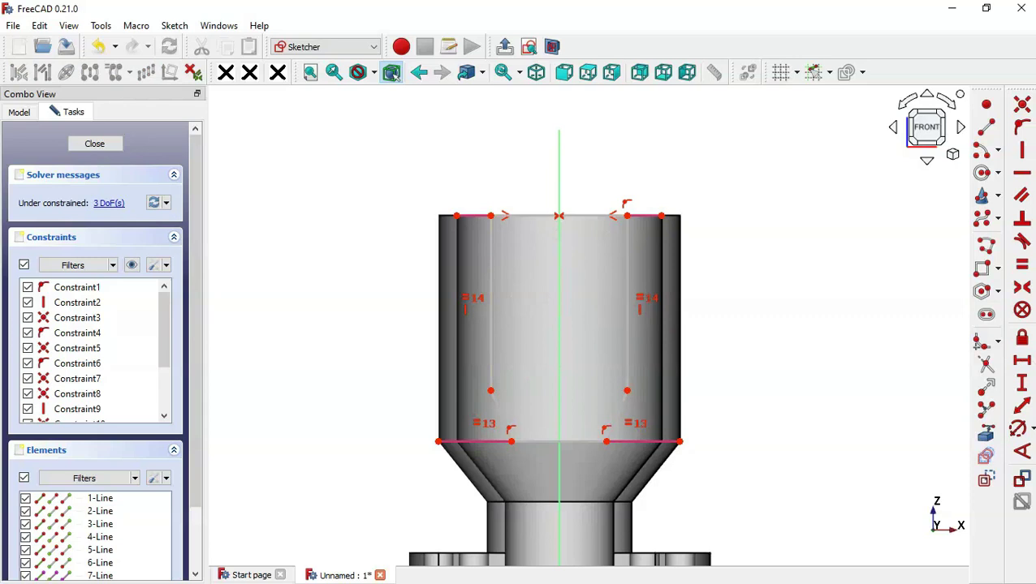
Start a vertical distance constraint across the right slanted line's endpoints
{"action": "left_click", "coordinate": [1022, 383]}
{"action": "left_click", "coordinate": [607, 442]}
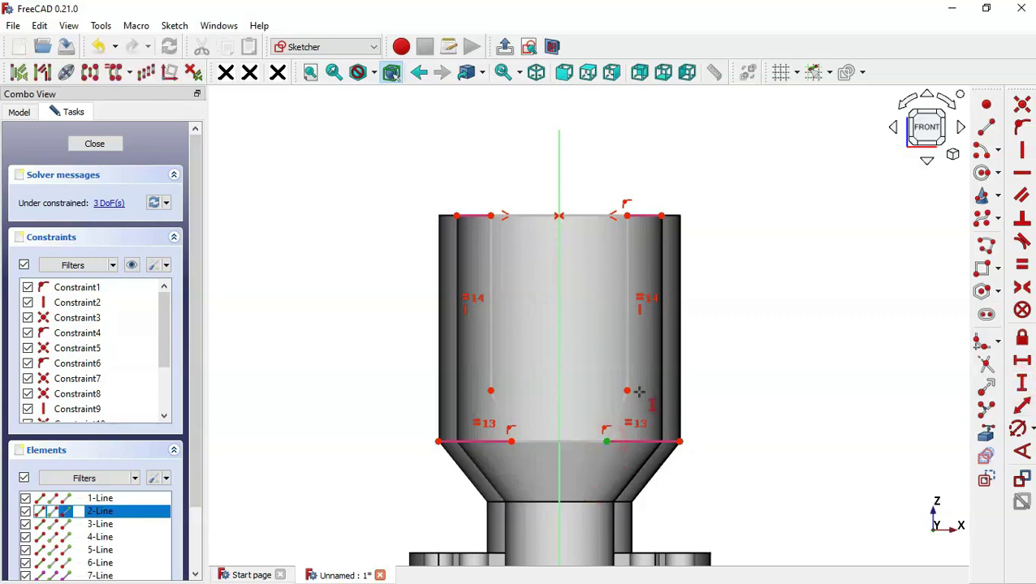
{"action": "left_click", "coordinate": [629, 392]}
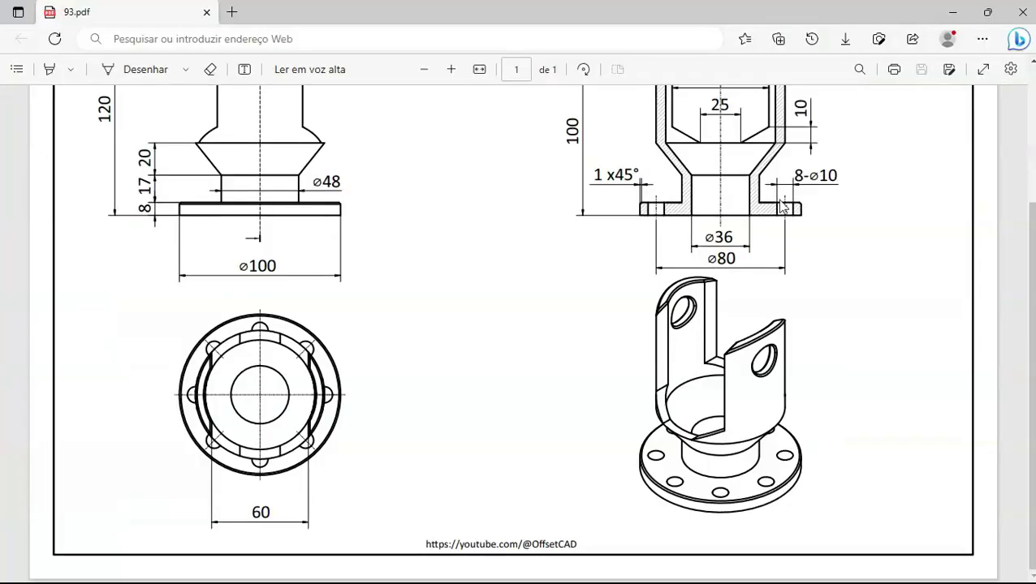
Set the slanted section's height to 10 mm and the bottom line's width to 25 mm
{"action": "scroll", "coordinate": [781, 207], "scroll_direction": "up", "scroll_amount": 3}
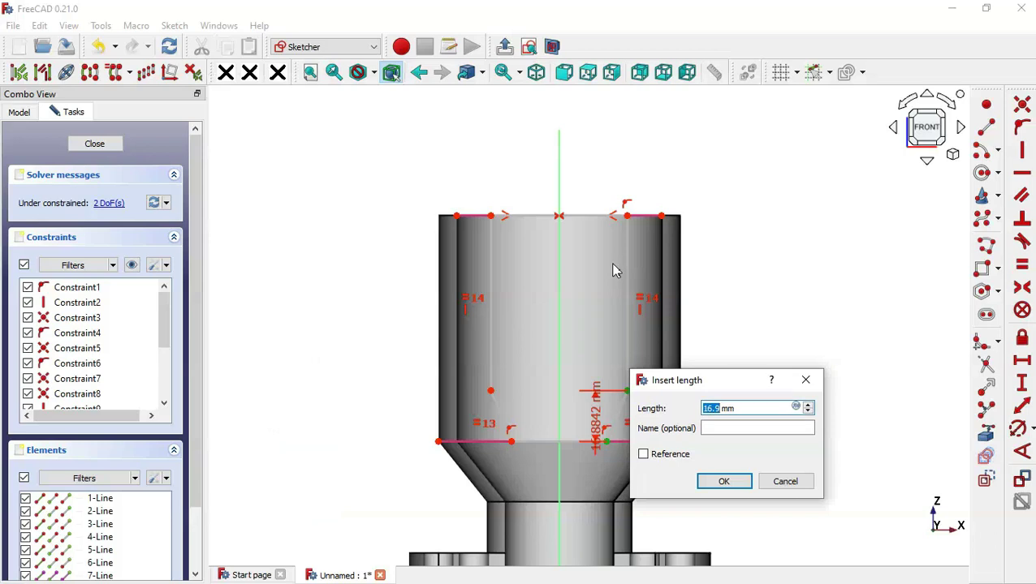
{"action": "type", "text": "10"}
{"action": "key", "text": "Return"}
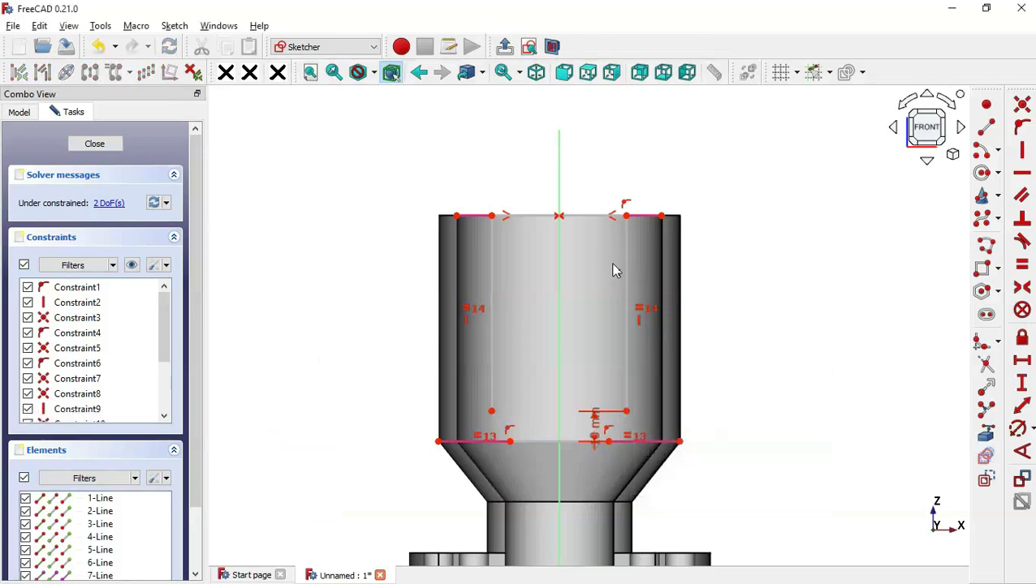
{"action": "left_click", "coordinate": [1022, 361]}
{"action": "left_click", "coordinate": [547, 439]}
{"action": "left_click_drag", "start_coordinate": [638, 439], "coordinate": [728, 195]}
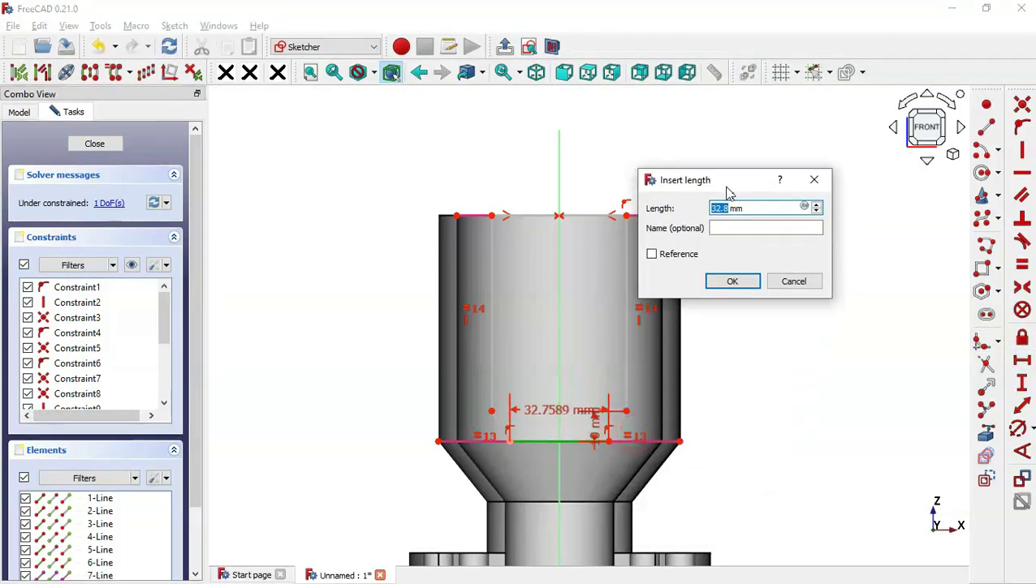
{"action": "key", "text": "alt+Tab"}
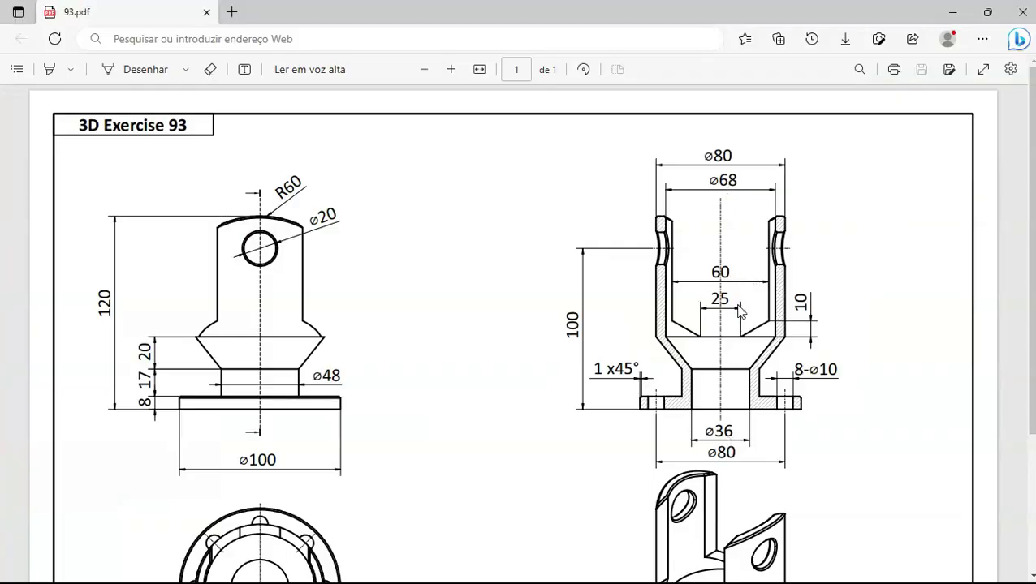
{"action": "key", "text": "alt+Tab"}
{"action": "type", "text": "25"}
{"action": "key", "text": "Return"}
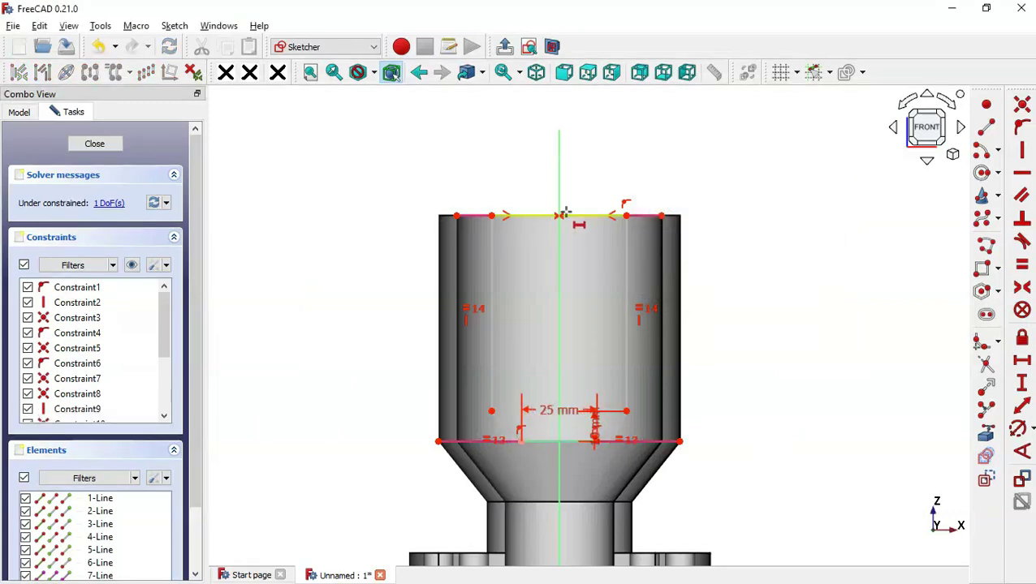
Constrain the top line to 60 mm and close the slot sketch
{"action": "left_click", "coordinate": [563, 214]}
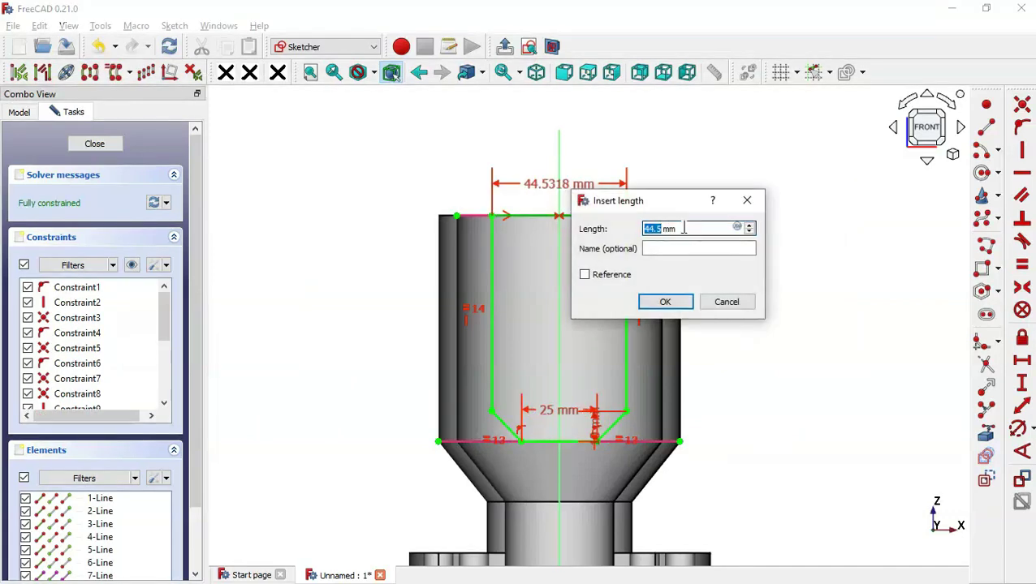
{"action": "key", "text": "alt+Tab"}
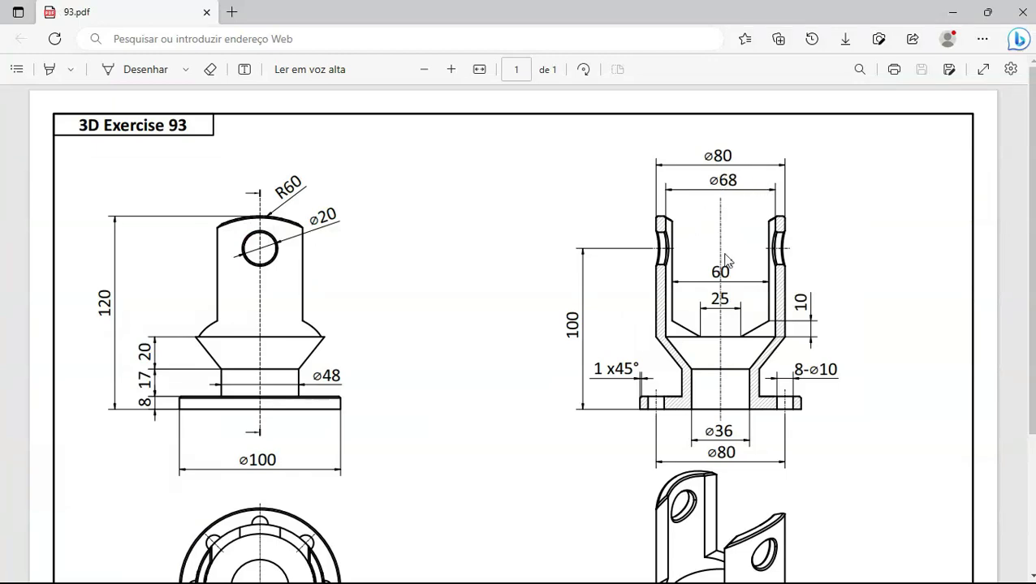
{"action": "key", "text": "alt+Tab"}
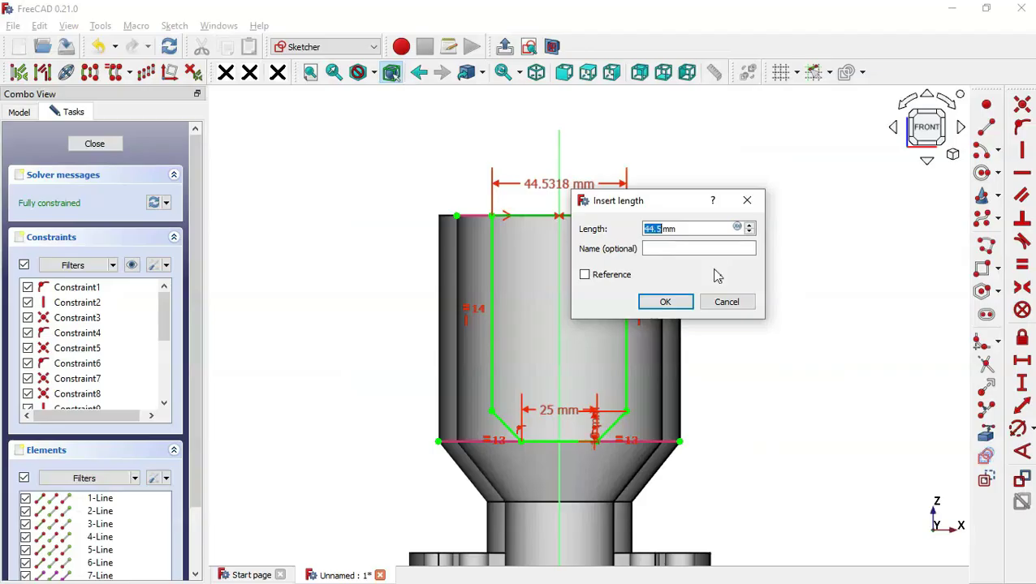
{"action": "type", "text": "60"}
{"action": "key", "text": "Return"}
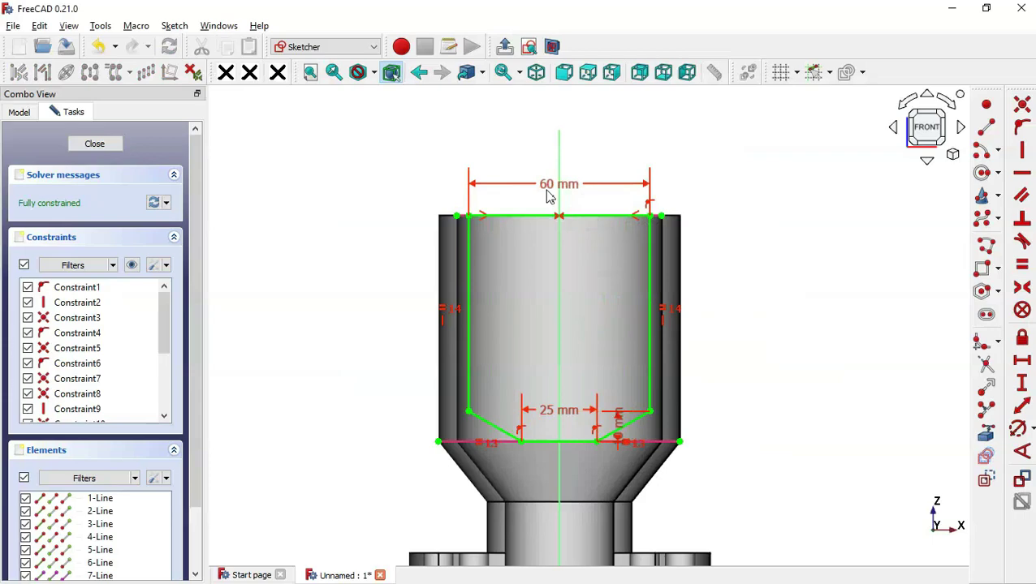
{"action": "left_click", "coordinate": [504, 47]}
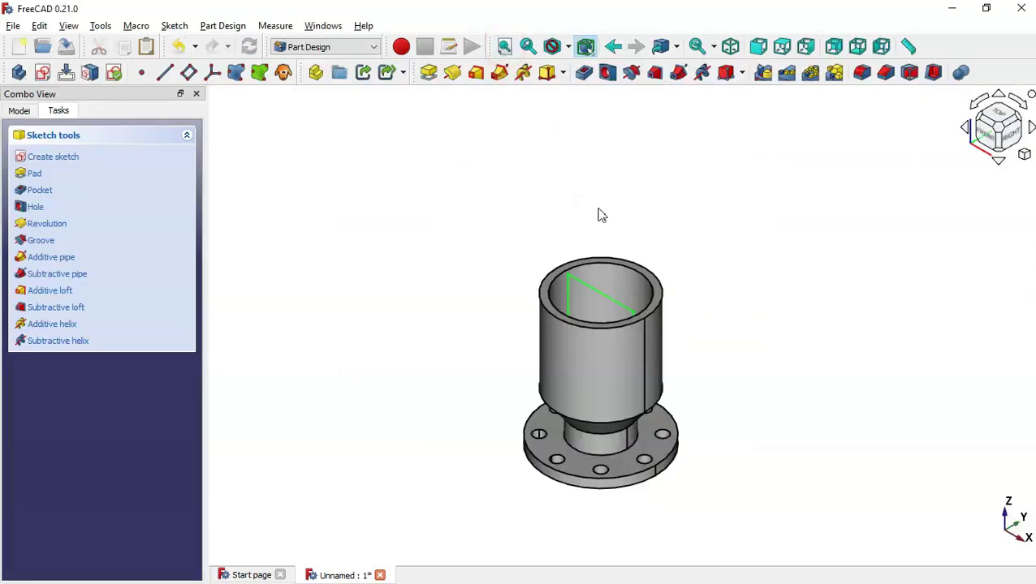
Pocket the slot sketch Through all, symmetric to plane, splitting the cup into two prongs
{"action": "left_click", "coordinate": [586, 79]}
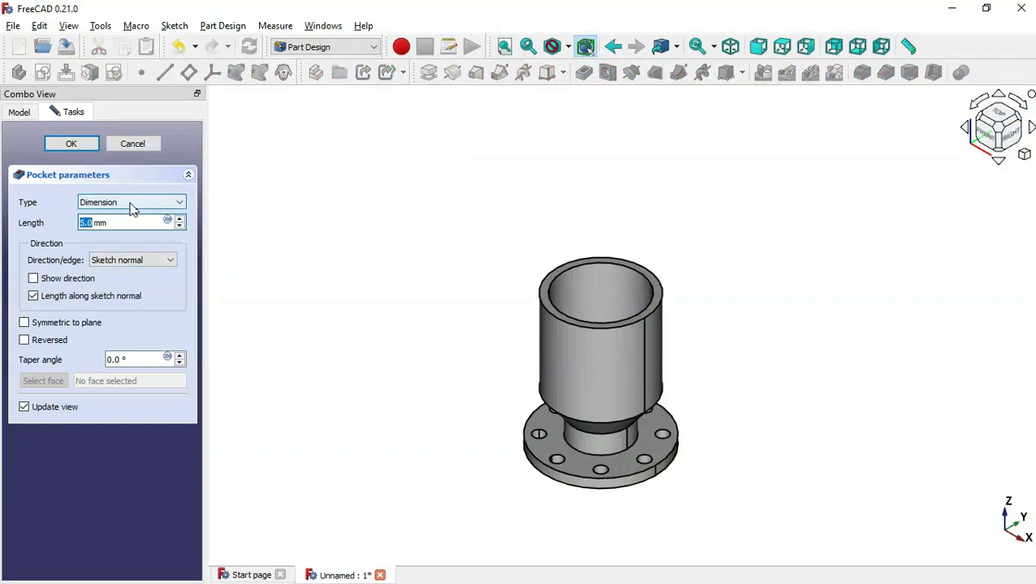
{"action": "left_click", "coordinate": [132, 205]}
{"action": "left_click", "coordinate": [135, 225]}
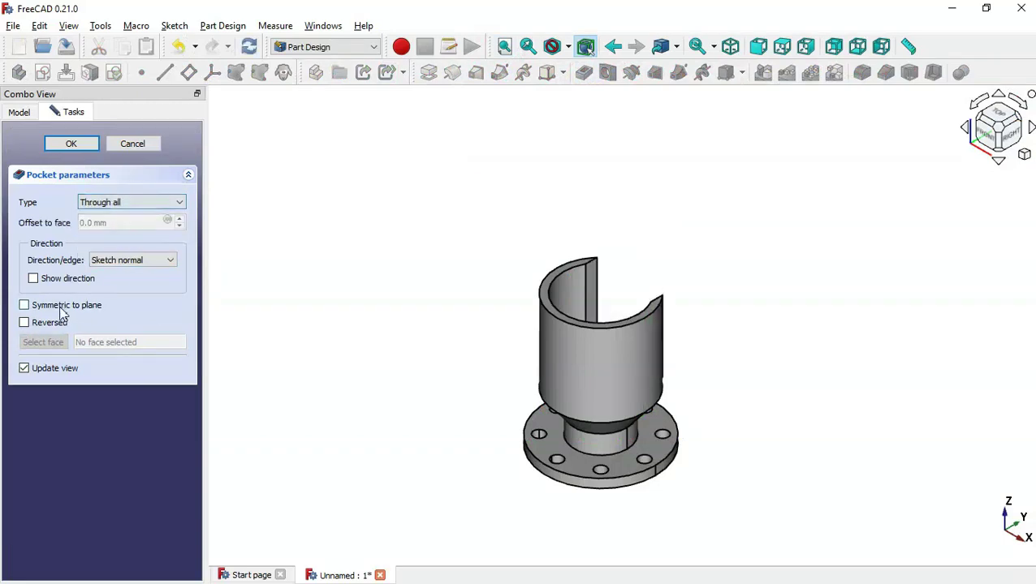
{"action": "left_click", "coordinate": [81, 306]}
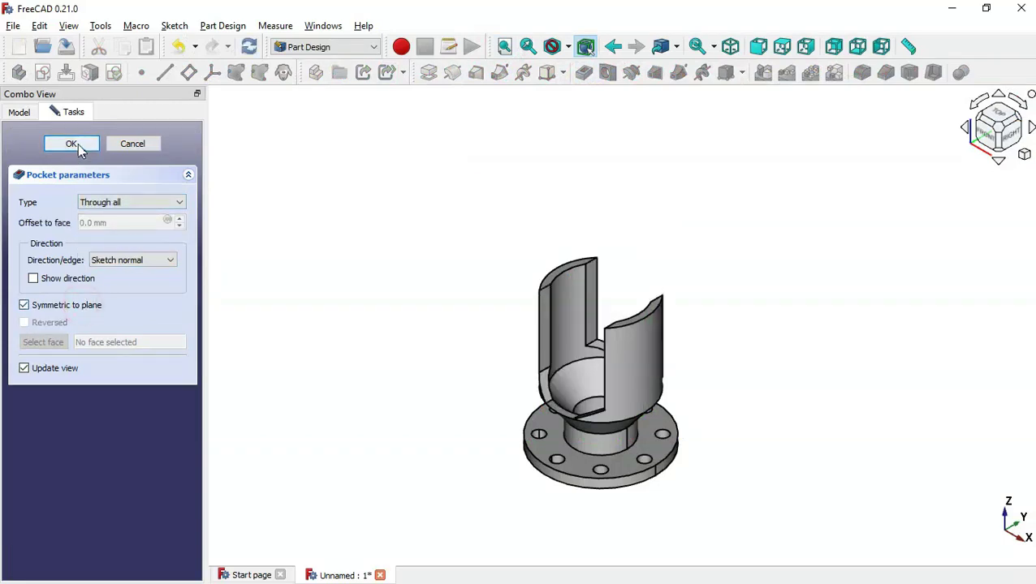
{"action": "left_click", "coordinate": [76, 144]}
Inspect the new slot, reset to isometric, and compare with the reference drawing
{"action": "scroll", "coordinate": [537, 397], "scroll_direction": "up", "scroll_amount": 2}
{"action": "middle_click_drag", "start_coordinate": [536, 399], "coordinate": [583, 368]}
{"action": "key", "text": "0"}
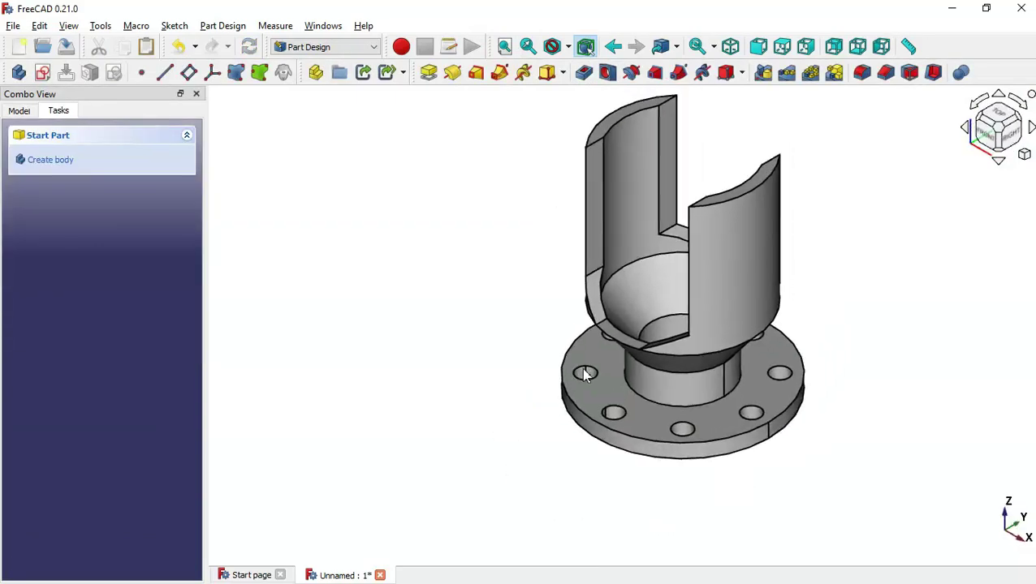
{"action": "key", "text": "alt+Tab"}
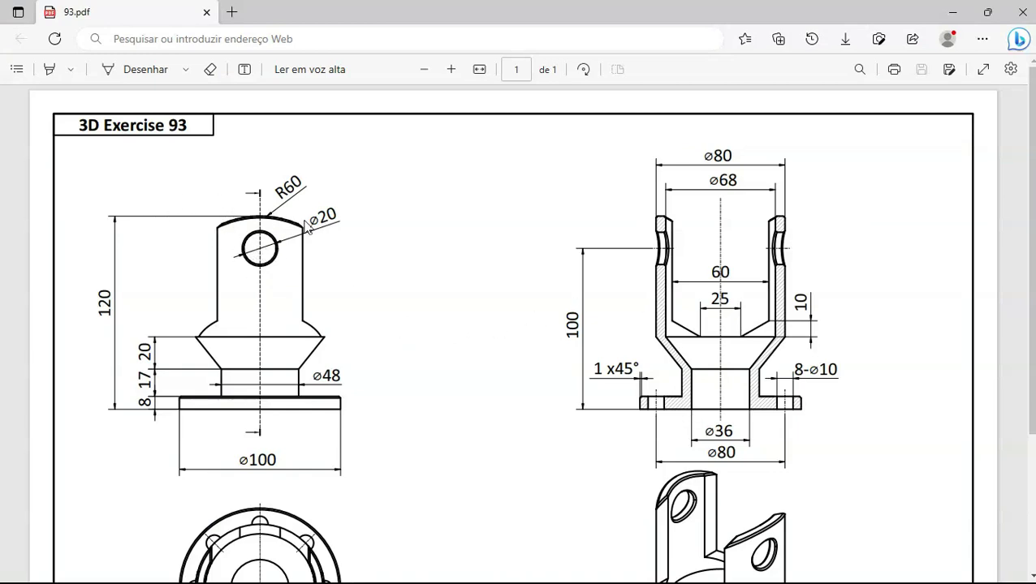
{"action": "key", "text": "alt"}
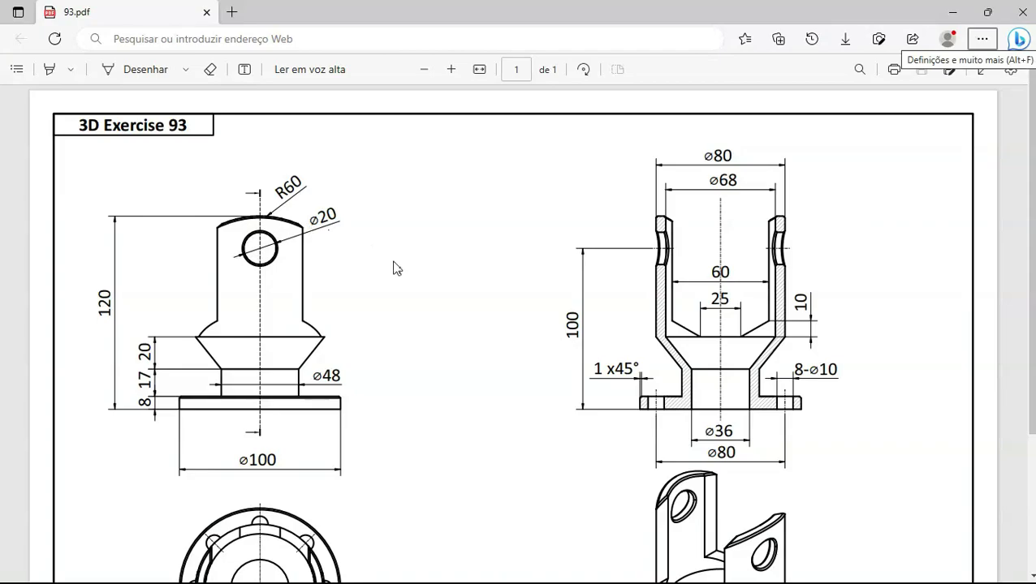
{"action": "key", "text": "alt+Tab"}
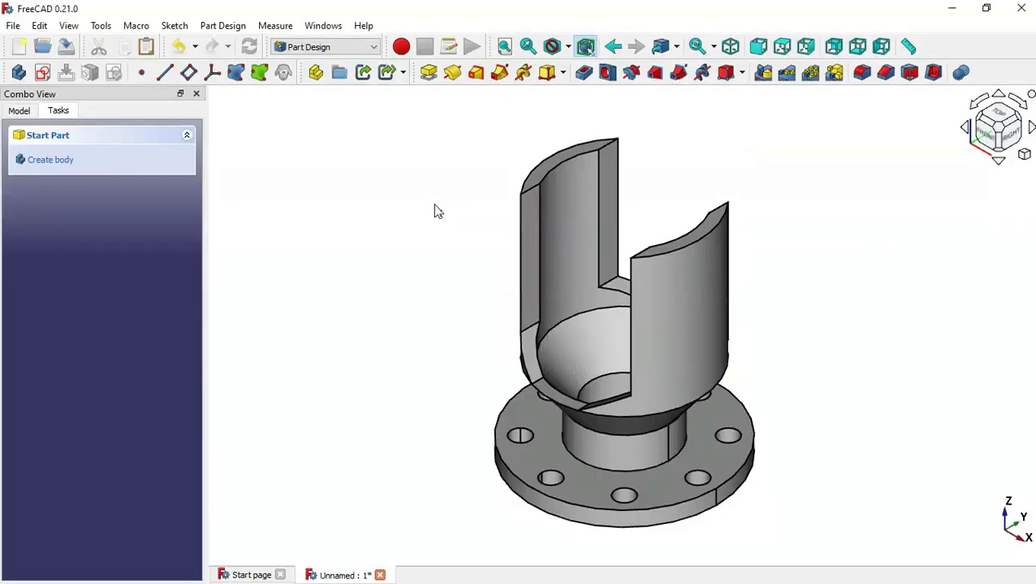
Start a sectioned sketch on the YZ plane referencing the part's top edge
{"action": "left_click", "coordinate": [43, 72]}
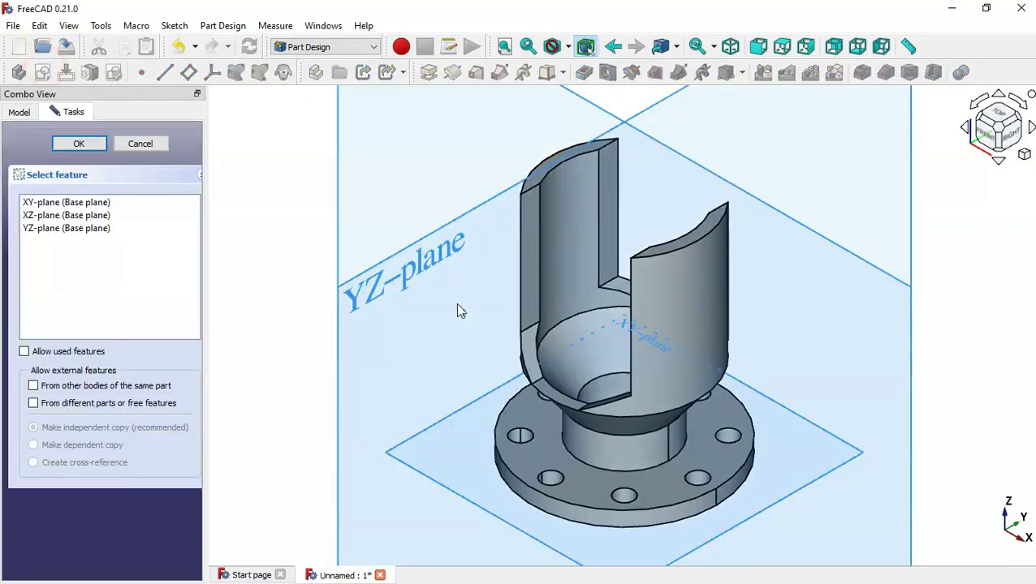
{"action": "left_click", "coordinate": [370, 293]}
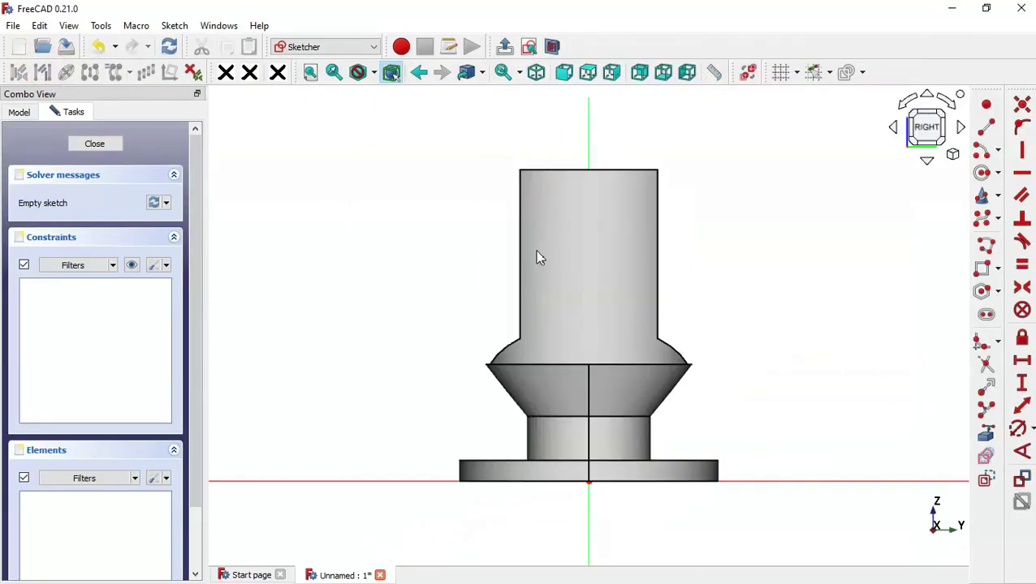
{"action": "left_click", "coordinate": [552, 47]}
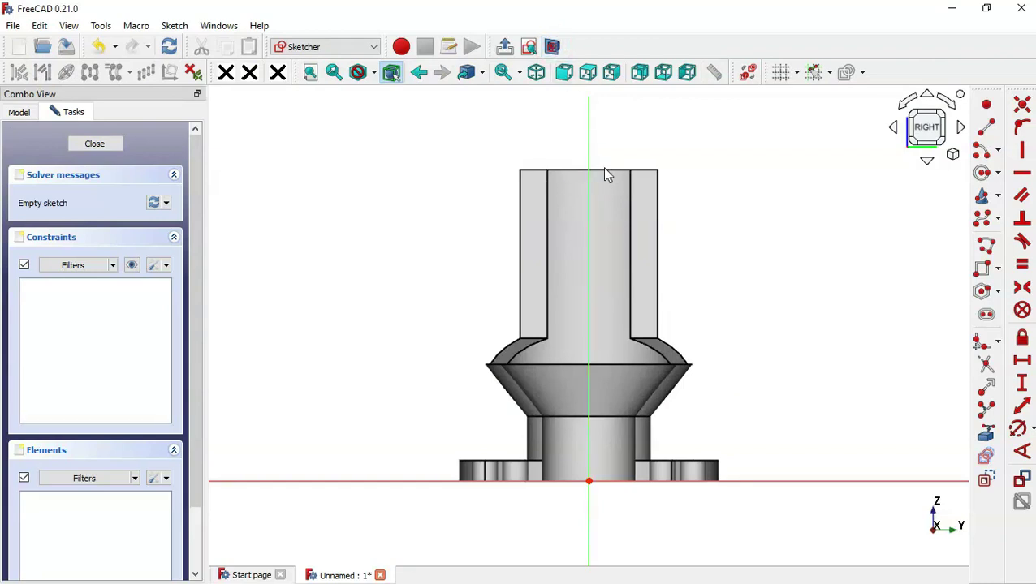
{"action": "left_click", "coordinate": [986, 433]}
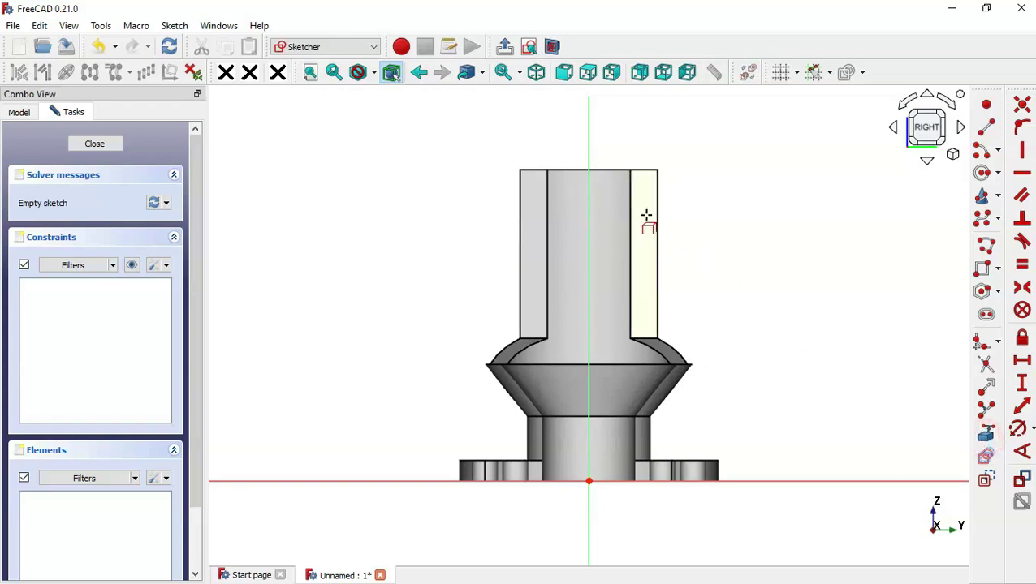
{"action": "left_click", "coordinate": [613, 172]}
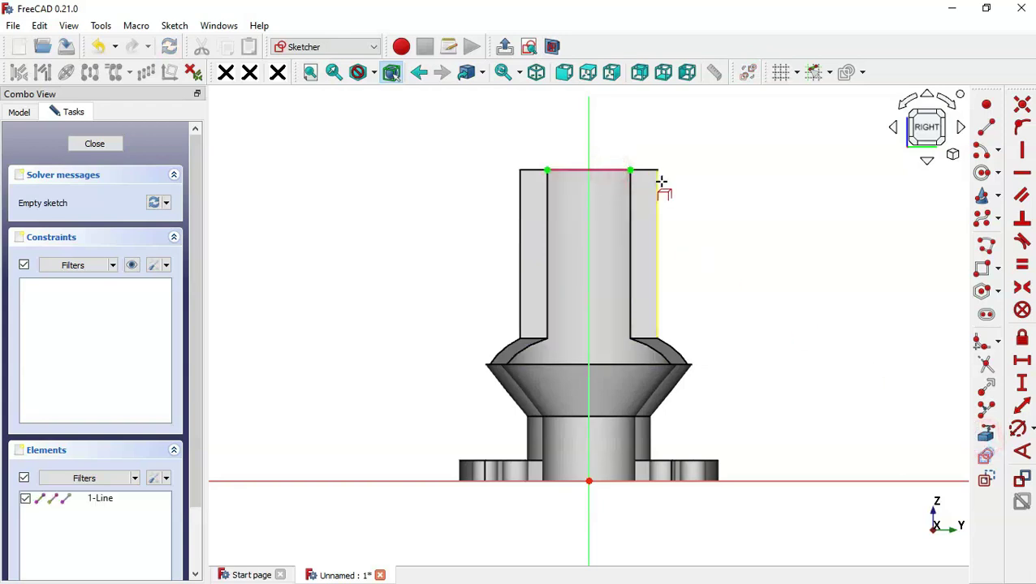
Draw a circle and a wide arc, both centred on the vertical axis
{"action": "left_click", "coordinate": [984, 174]}
{"action": "left_click", "coordinate": [587, 249]}
{"action": "left_click", "coordinate": [606, 270]}
{"action": "left_click", "coordinate": [991, 155]}
{"action": "left_click", "coordinate": [586, 295]}
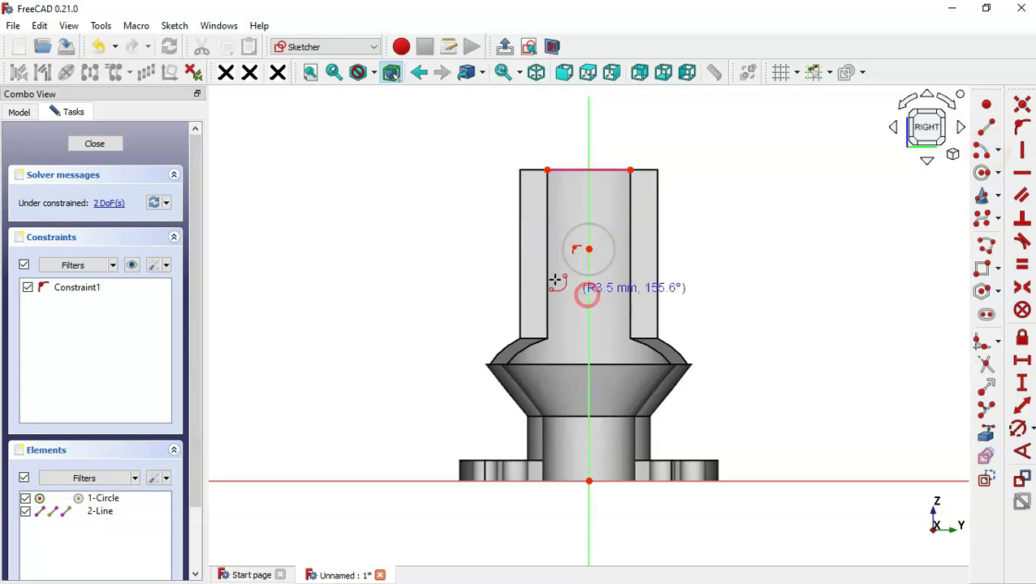
{"action": "left_click", "coordinate": [386, 248]}
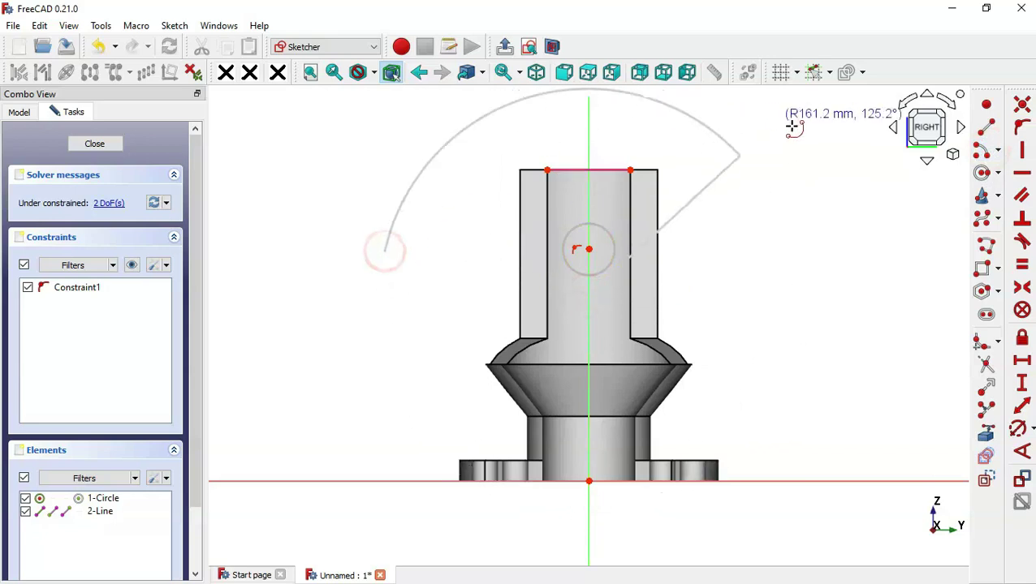
{"action": "left_click", "coordinate": [809, 203]}
Draw a rectangle above the arc and delete its bottom edge
{"action": "scroll", "coordinate": [591, 420], "scroll_direction": "down", "scroll_amount": 2}
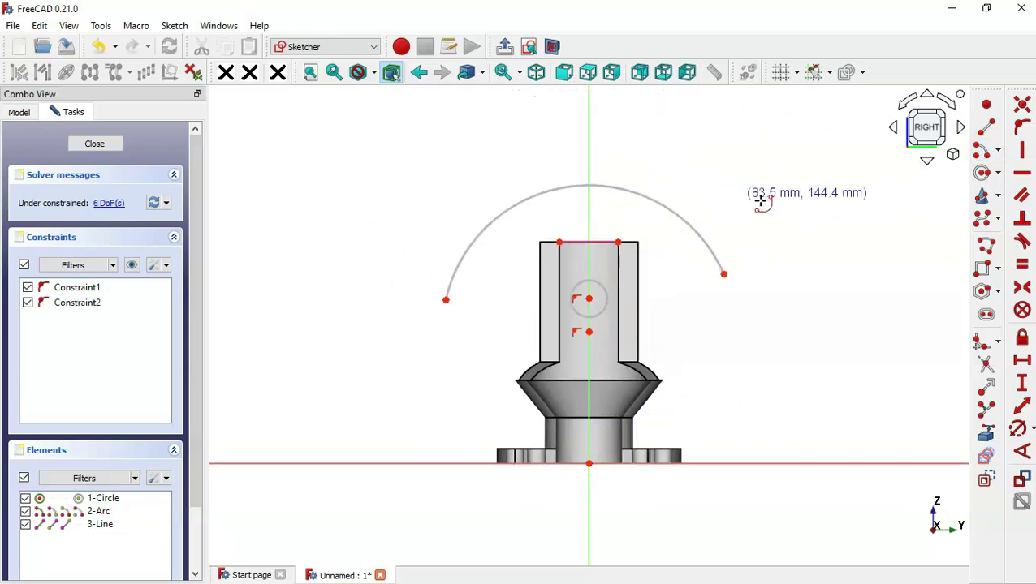
{"action": "left_click", "coordinate": [984, 268]}
{"action": "left_click", "coordinate": [443, 222]}
{"action": "left_click", "coordinate": [729, 103]}
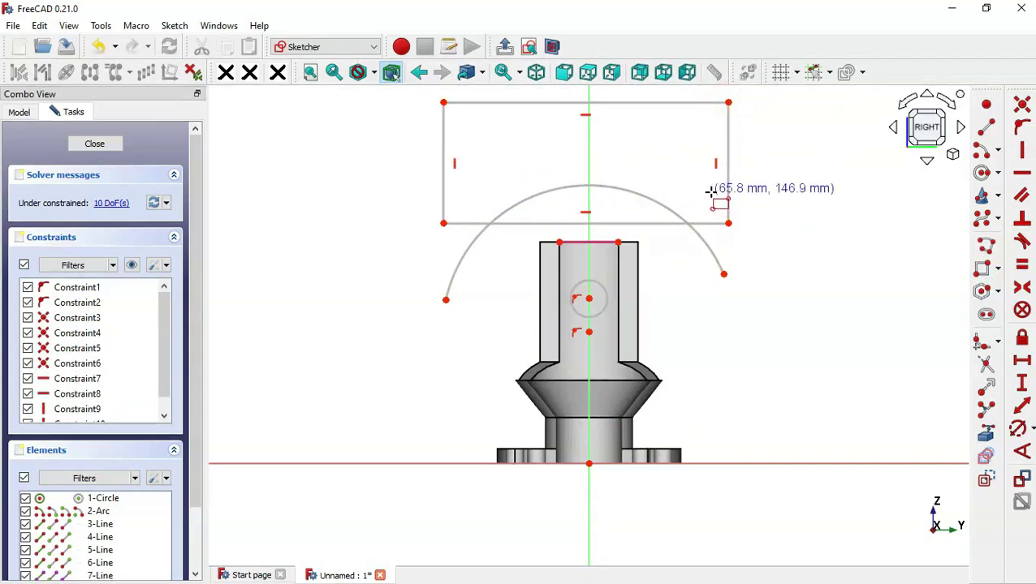
{"action": "scroll", "coordinate": [715, 199], "scroll_direction": "up", "scroll_amount": 1}
{"action": "key", "text": "Escape"}
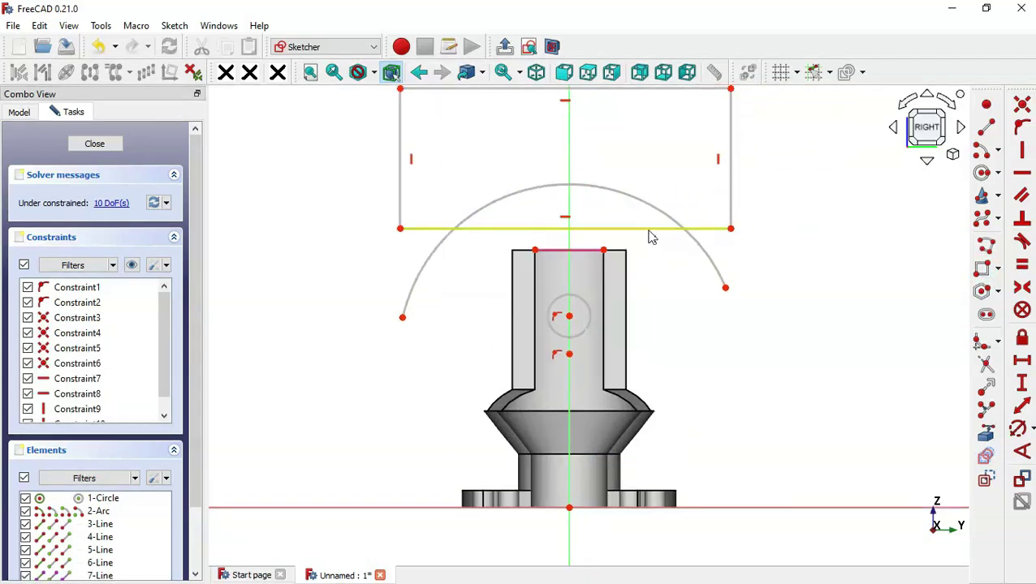
{"action": "left_click", "coordinate": [644, 230]}
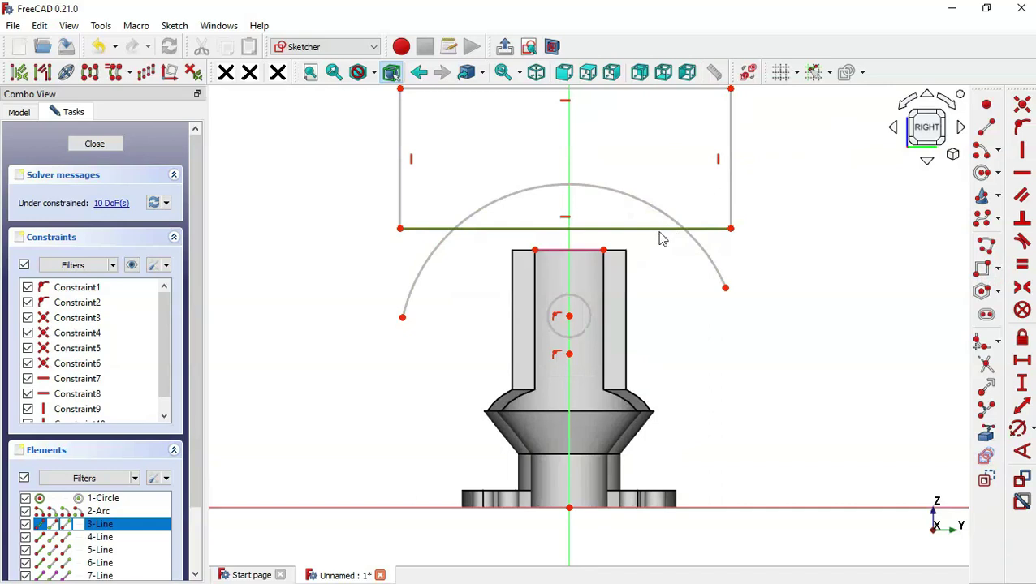
{"action": "key", "text": "Delete"}
Join the box and arc endpoints on both sides and make the arc tangent to the top edge
{"action": "left_click_drag", "start_coordinate": [357, 179], "coordinate": [441, 354]}
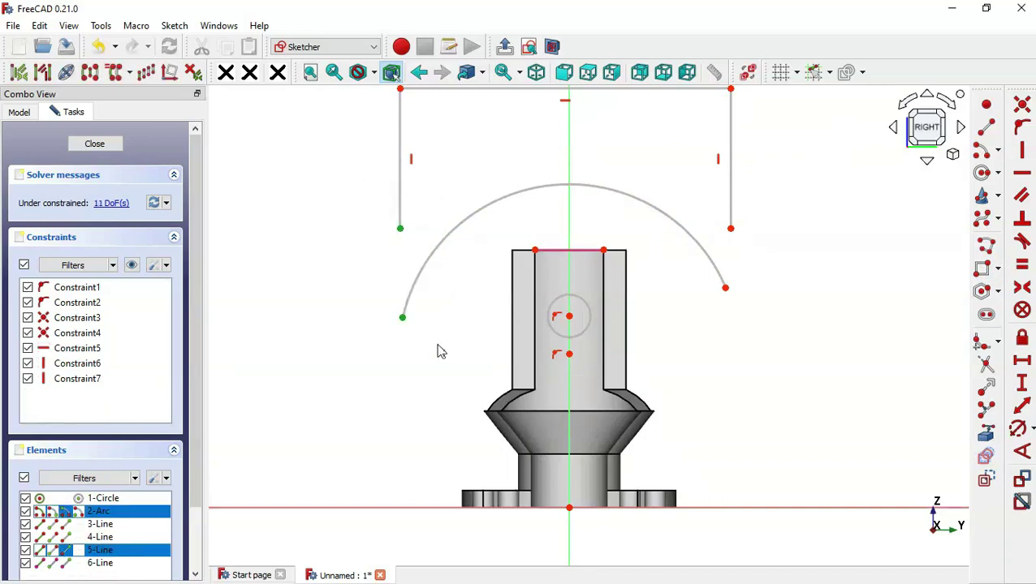
{"action": "left_click", "coordinate": [1025, 110]}
{"action": "left_click_drag", "start_coordinate": [704, 198], "coordinate": [764, 317]}
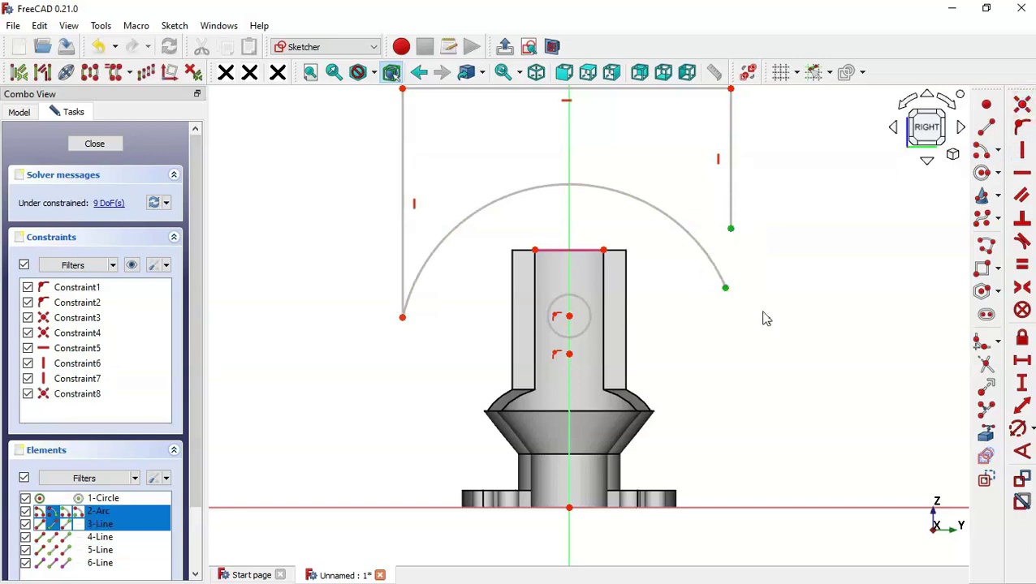
{"action": "left_click", "coordinate": [1023, 108]}
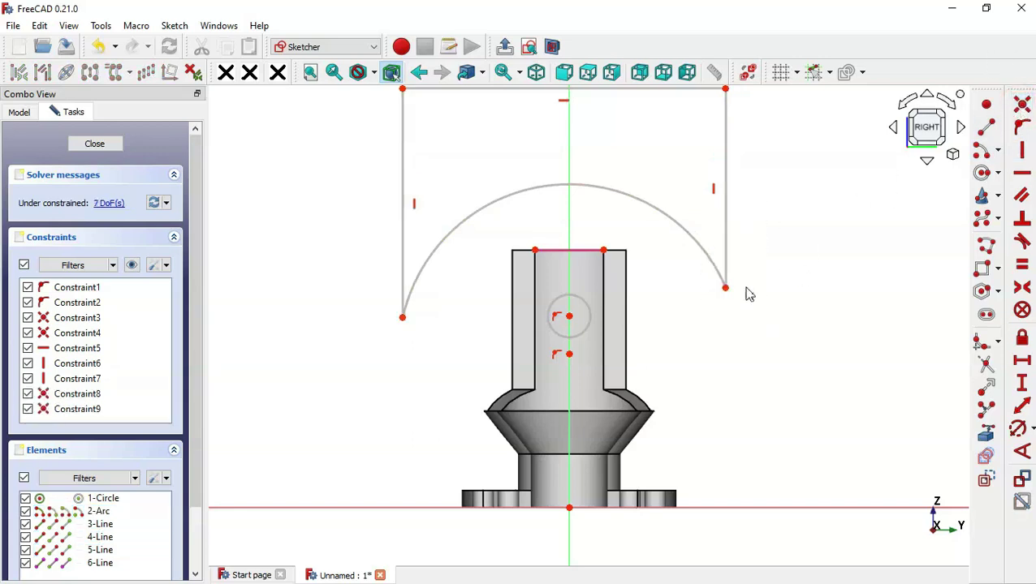
{"action": "left_click", "coordinate": [593, 188]}
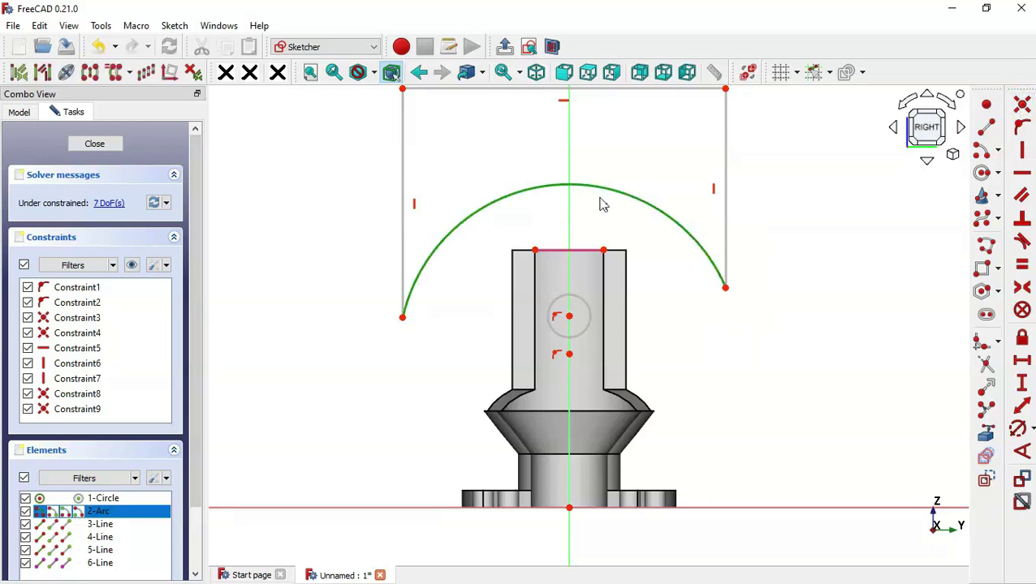
{"action": "left_click", "coordinate": [580, 250]}
{"action": "left_click", "coordinate": [1021, 241]}
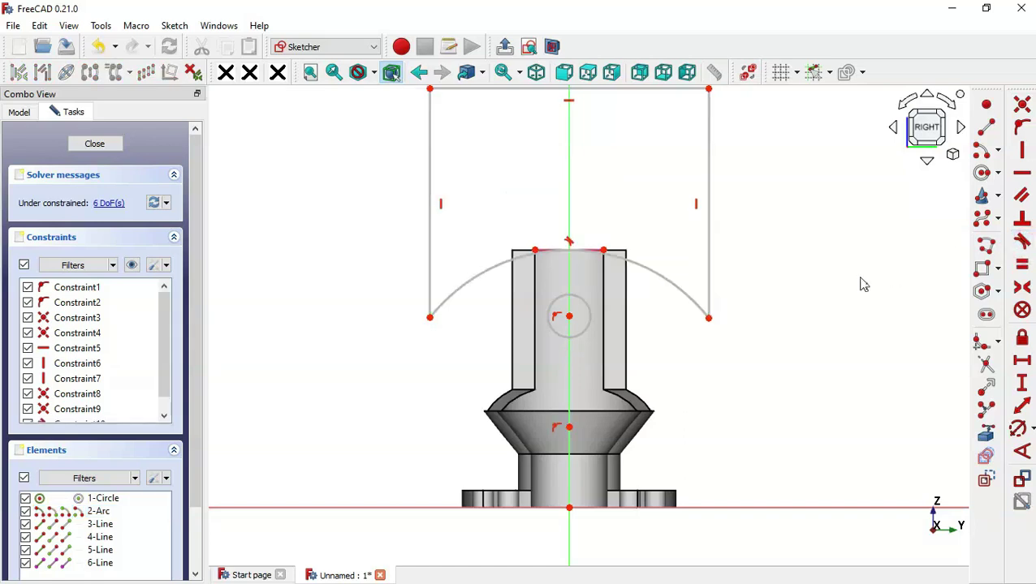
Dimension the circle to a 20 mm diameter
{"action": "scroll", "coordinate": [726, 299], "scroll_direction": "up", "scroll_amount": 2}
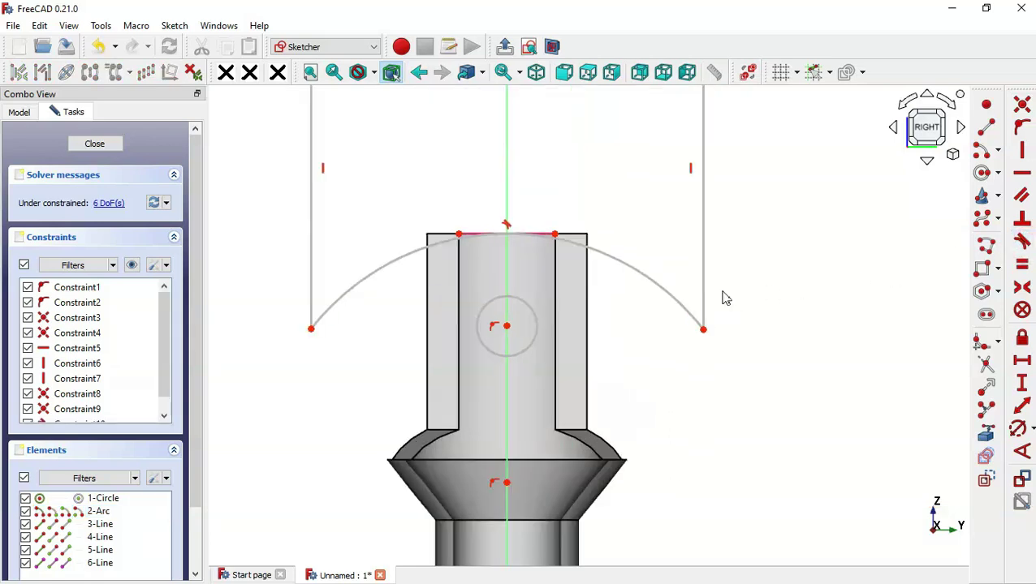
{"action": "scroll", "coordinate": [769, 287], "scroll_direction": "down", "scroll_amount": 2}
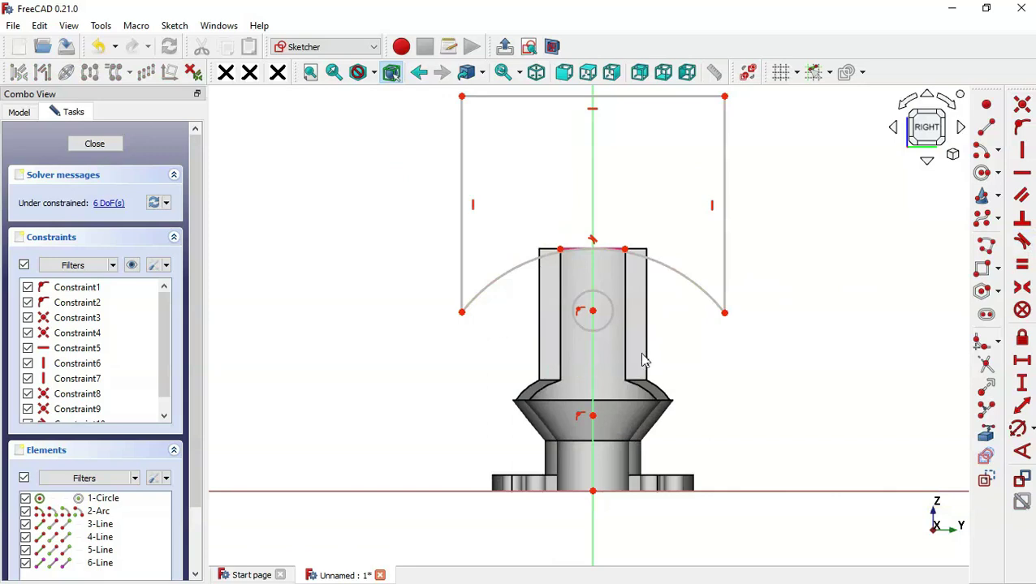
{"action": "left_click", "coordinate": [1021, 435]}
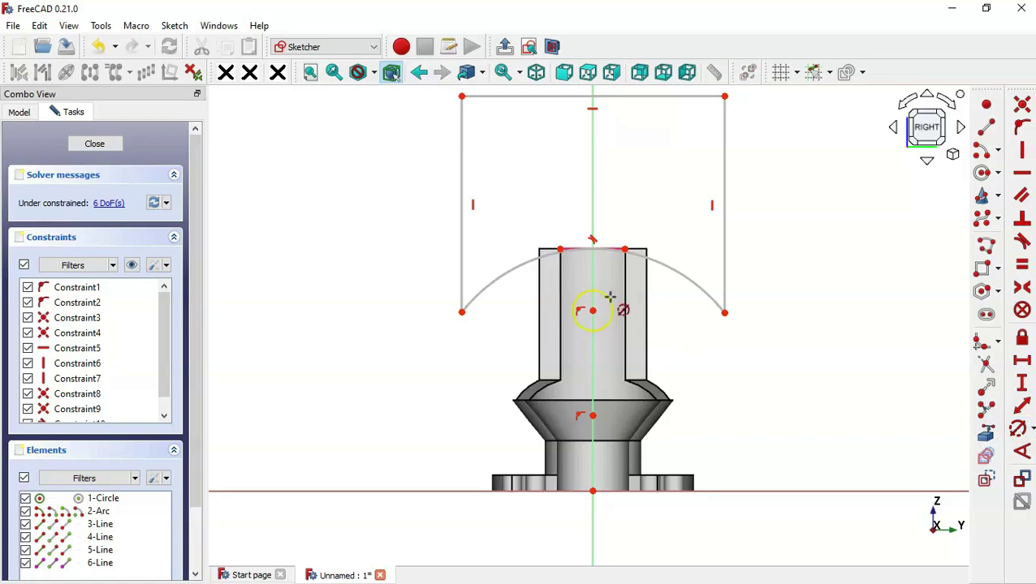
{"action": "left_click", "coordinate": [609, 297]}
{"action": "key", "text": "alt+Tab"}
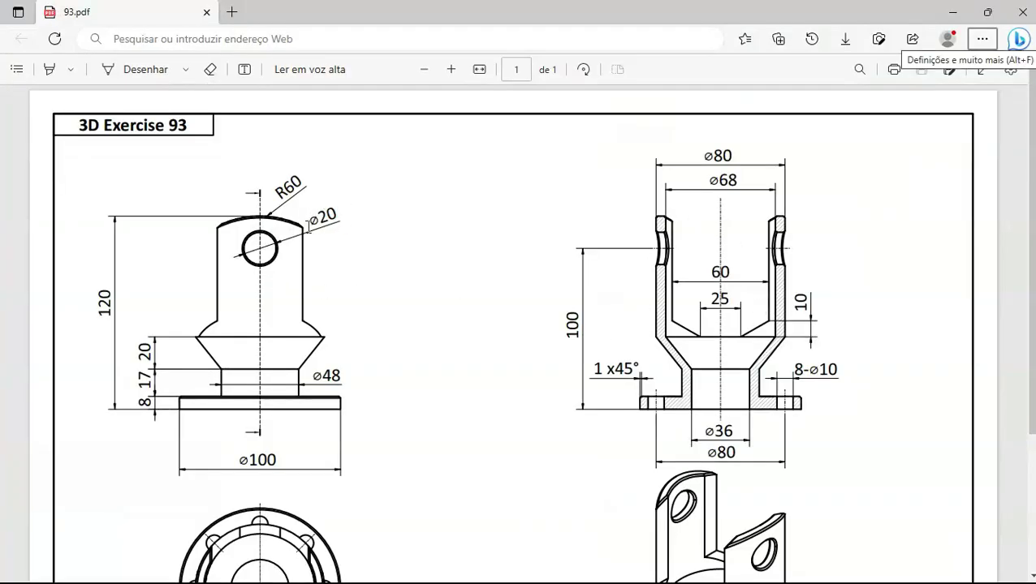
{"action": "key", "text": "alt+Tab"}
{"action": "type", "text": "20"}
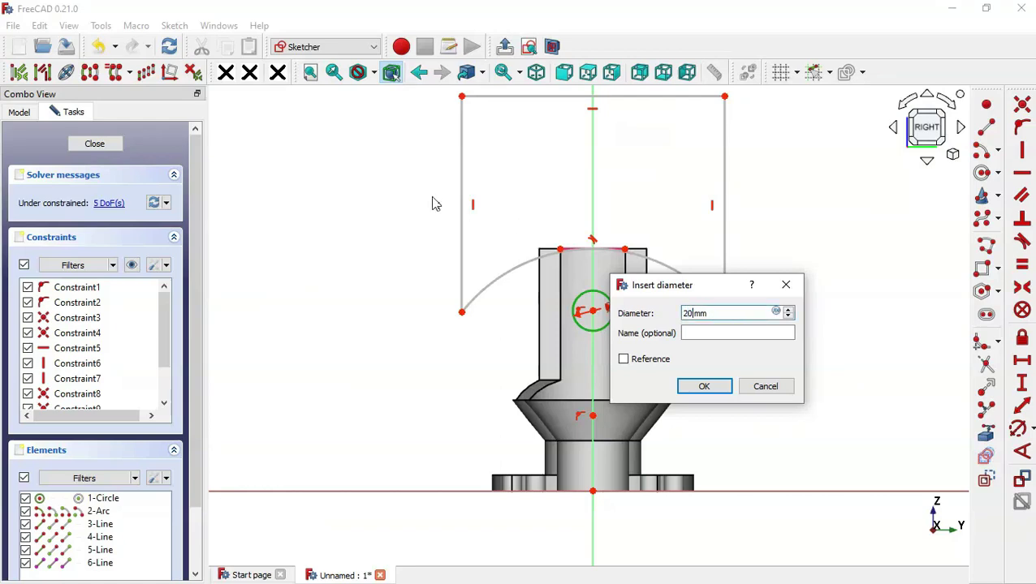
{"action": "key", "text": "Return"}
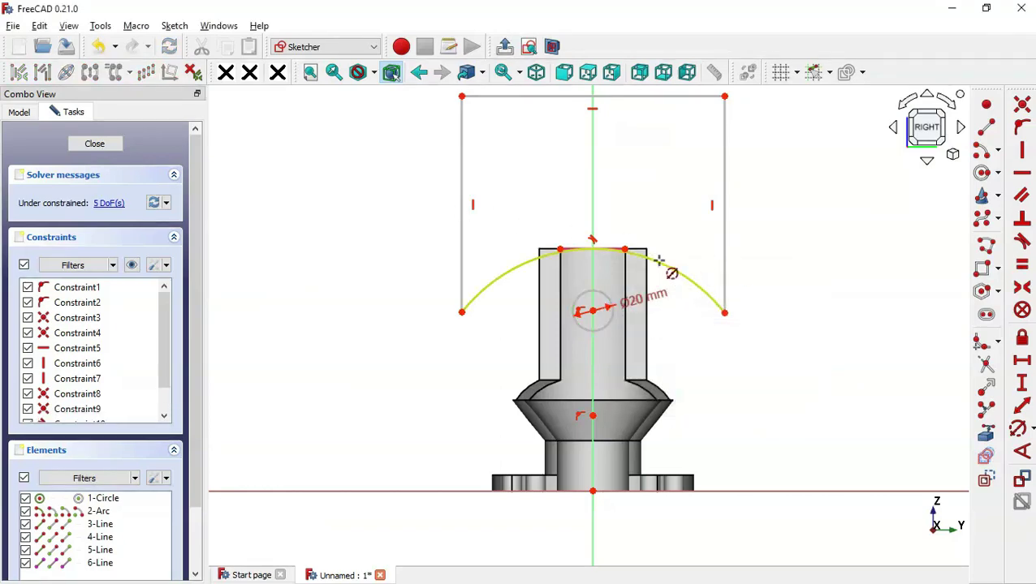
Give the arc a 60 mm radius
{"action": "key", "text": "alt+Tab"}
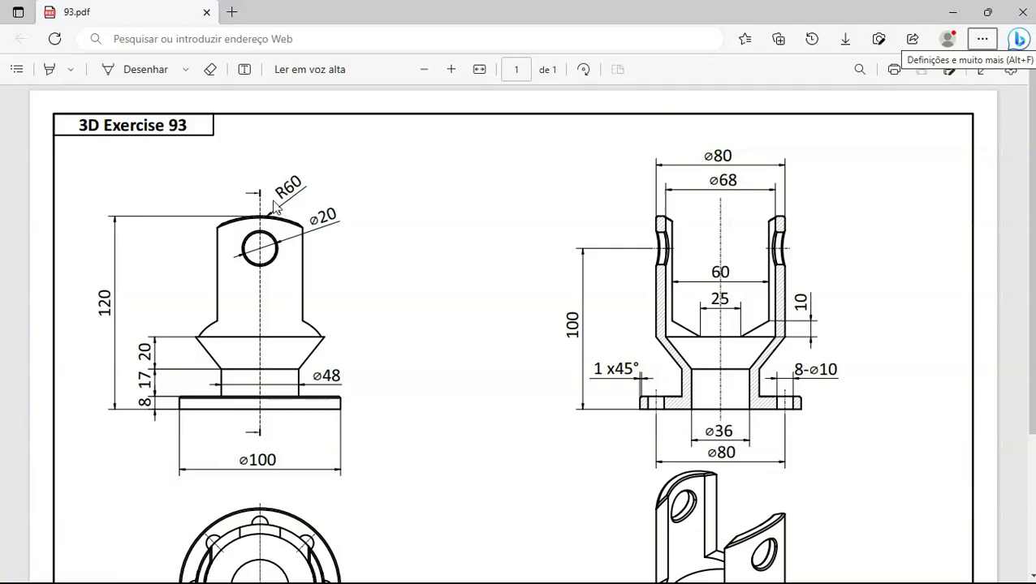
{"action": "key", "text": "alt+Tab"}
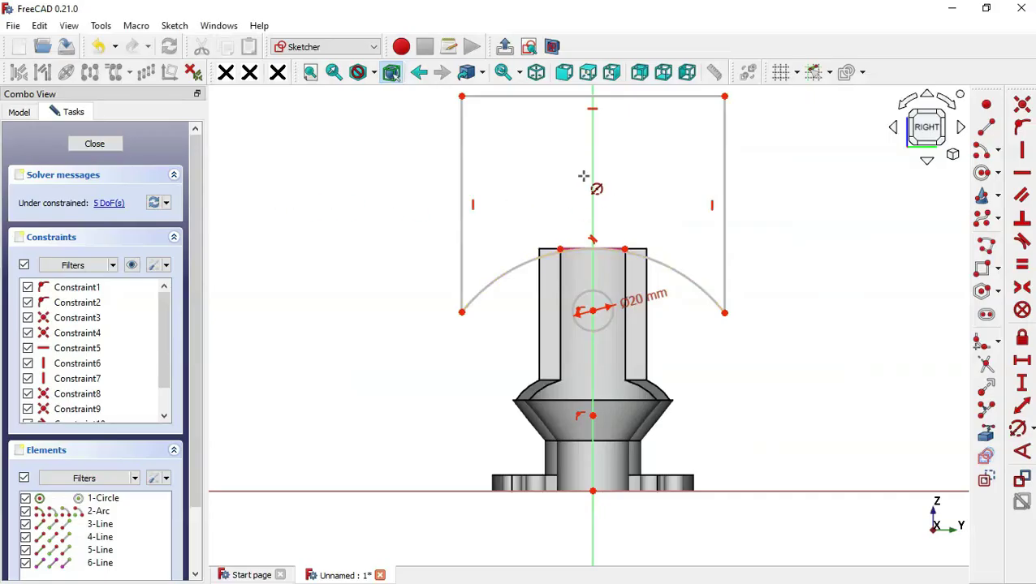
{"action": "left_click", "coordinate": [697, 289]}
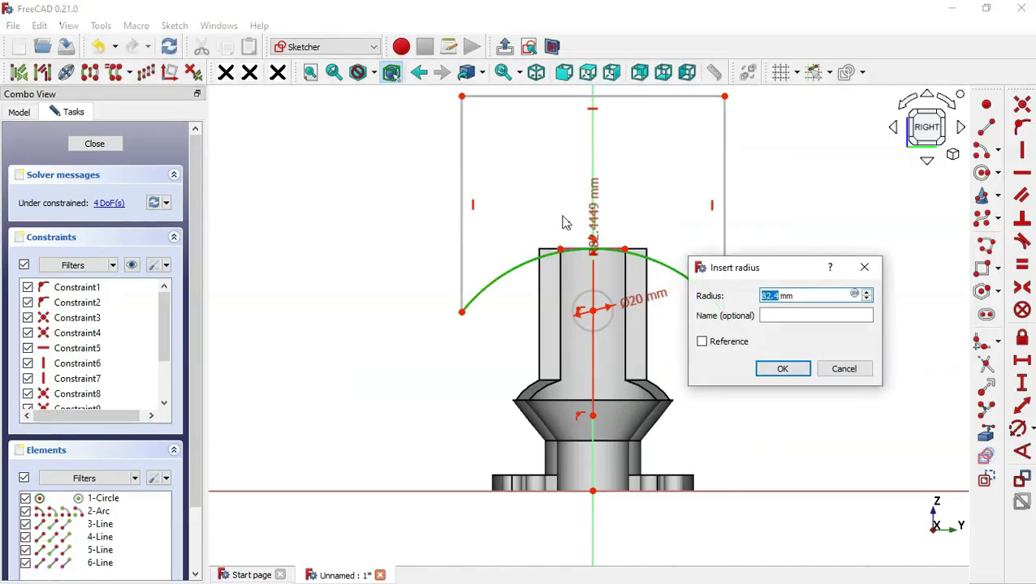
{"action": "type", "text": "60"}
{"action": "key", "text": "Return"}
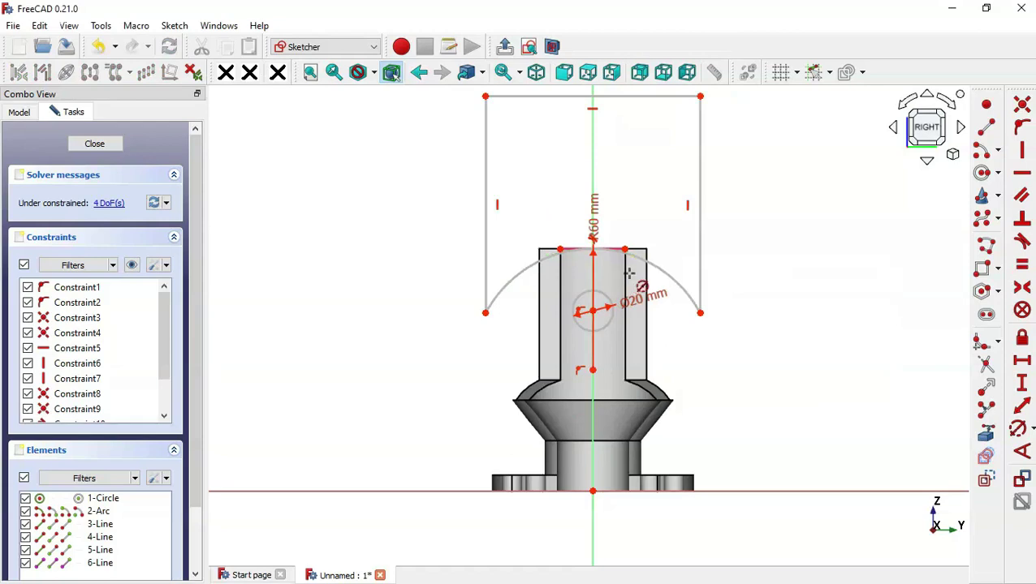
Place the hole centre 100 mm above the sketch origin
{"action": "left_click", "coordinate": [1023, 385]}
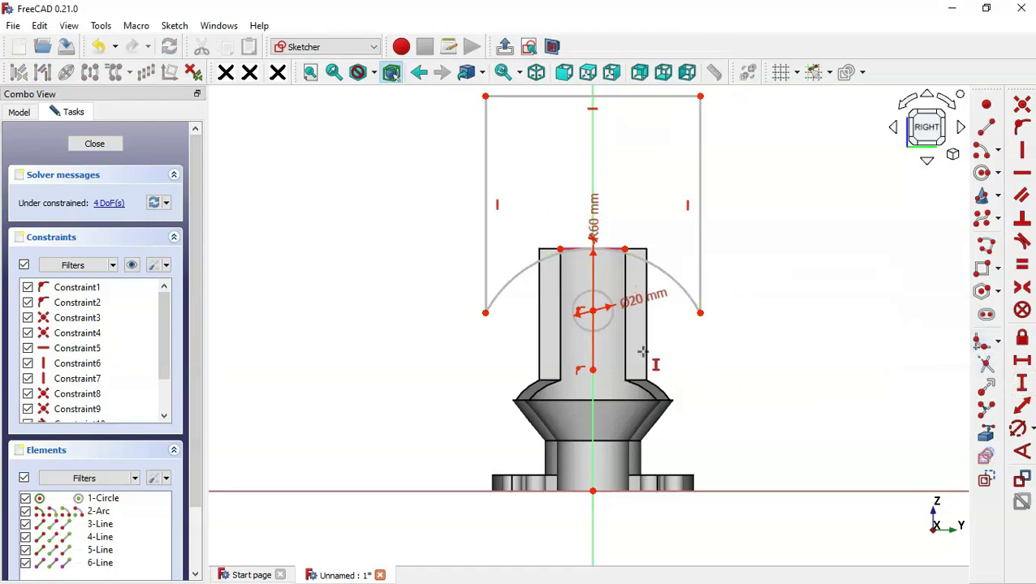
{"action": "left_click", "coordinate": [592, 311]}
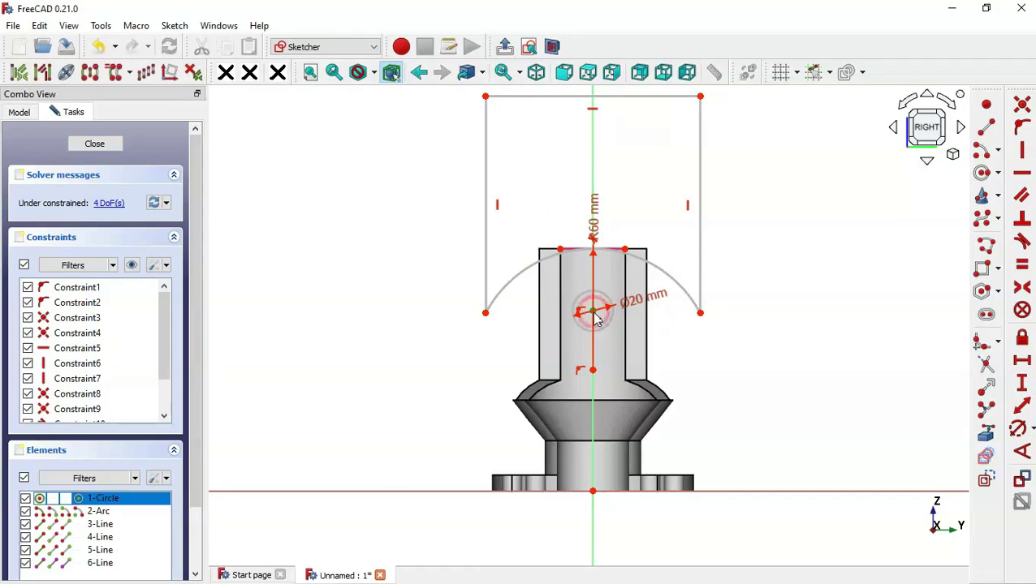
{"action": "left_click", "coordinate": [590, 491]}
{"action": "key", "text": "alt+Tab"}
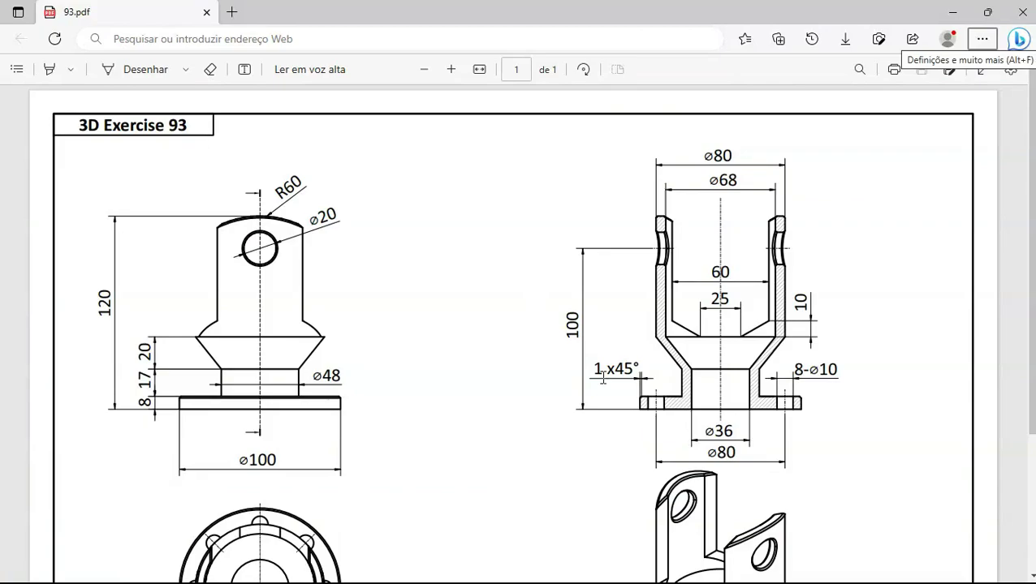
{"action": "key", "text": "alt+Tab"}
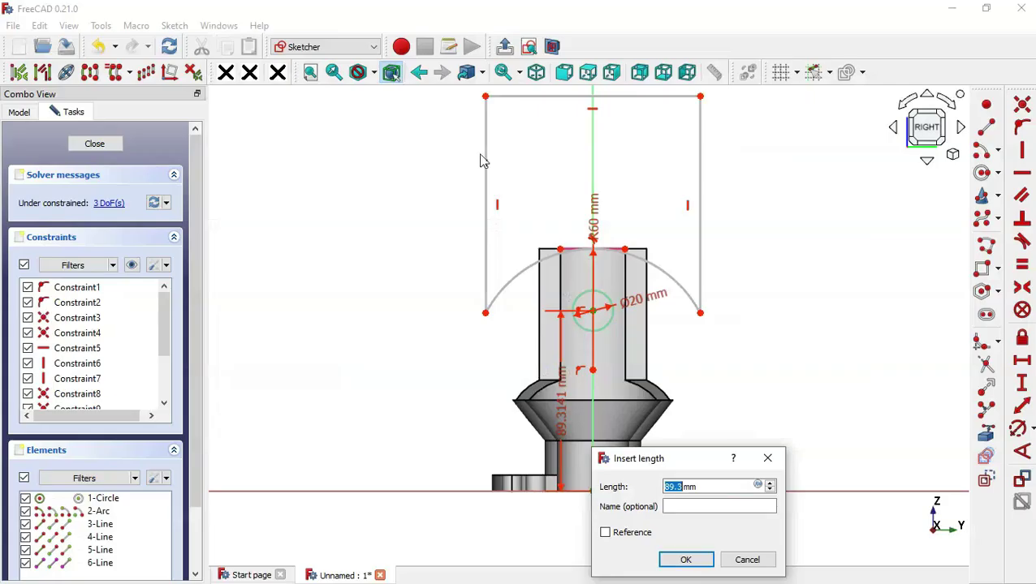
{"action": "type", "text": "100"}
{"action": "key", "text": "Return"}
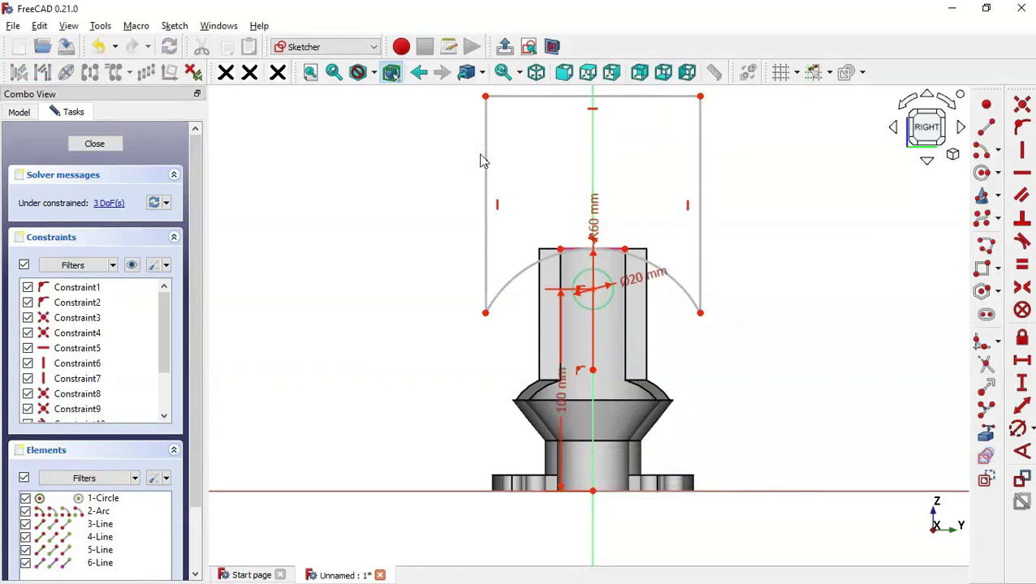
Set the rectangle's right side to 50 mm and close the sketch
{"action": "left_click", "coordinate": [700, 234]}
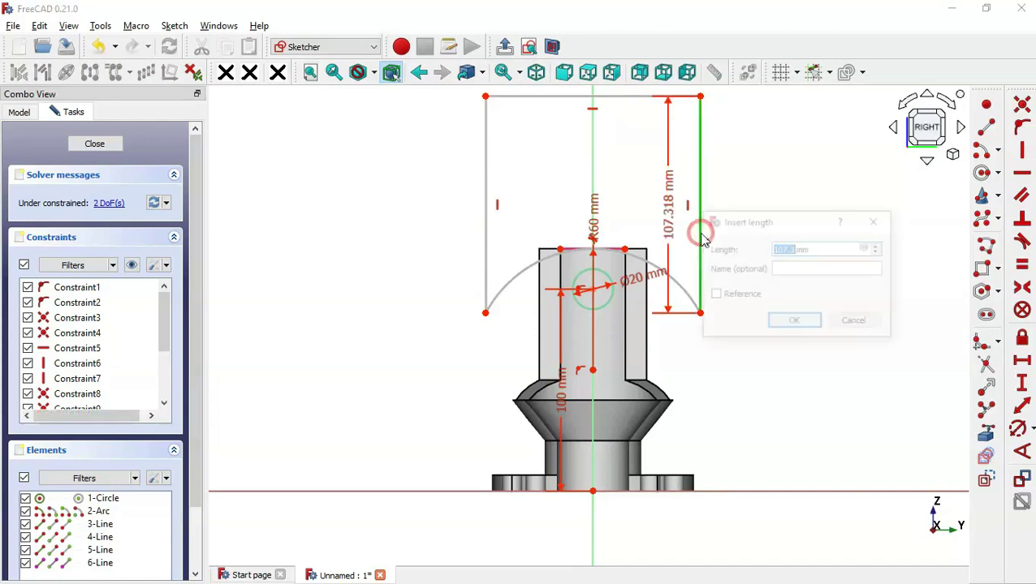
{"action": "type", "text": "50"}
{"action": "key", "text": "Return"}
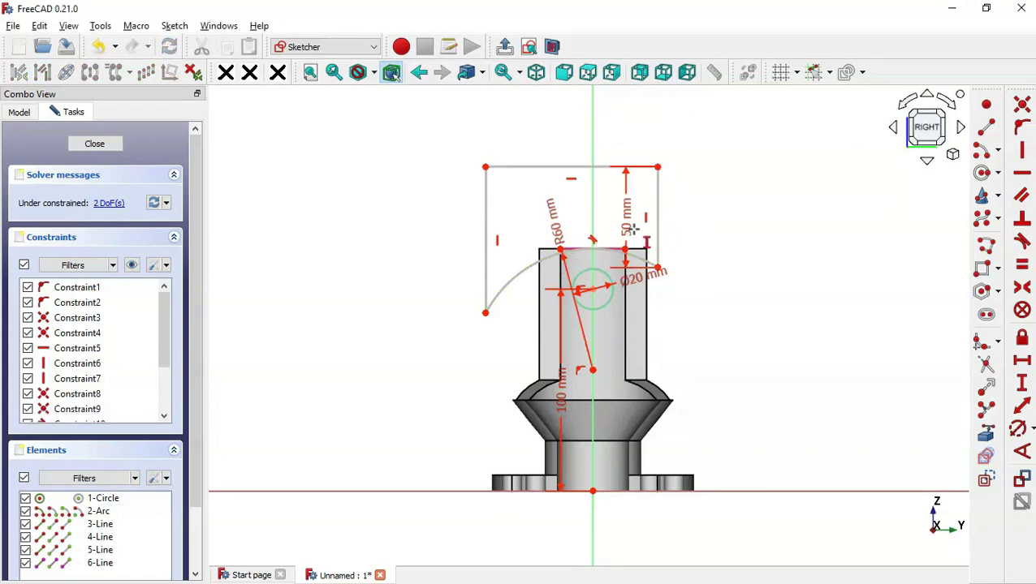
{"action": "left_click", "coordinate": [504, 45]}
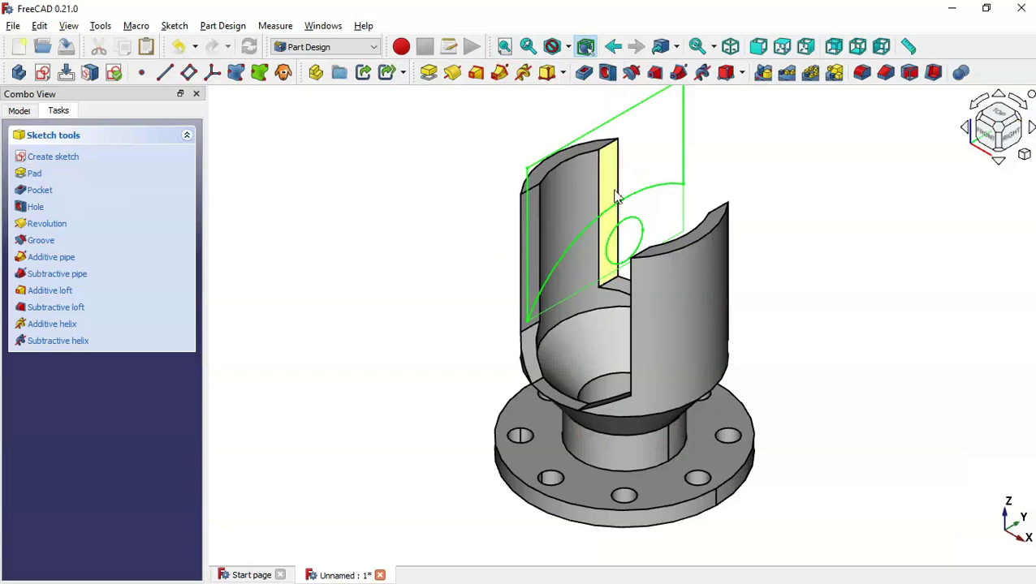
Pocket the hole sketch Through all, symmetric to plane, through both prongs
{"action": "left_click", "coordinate": [584, 72]}
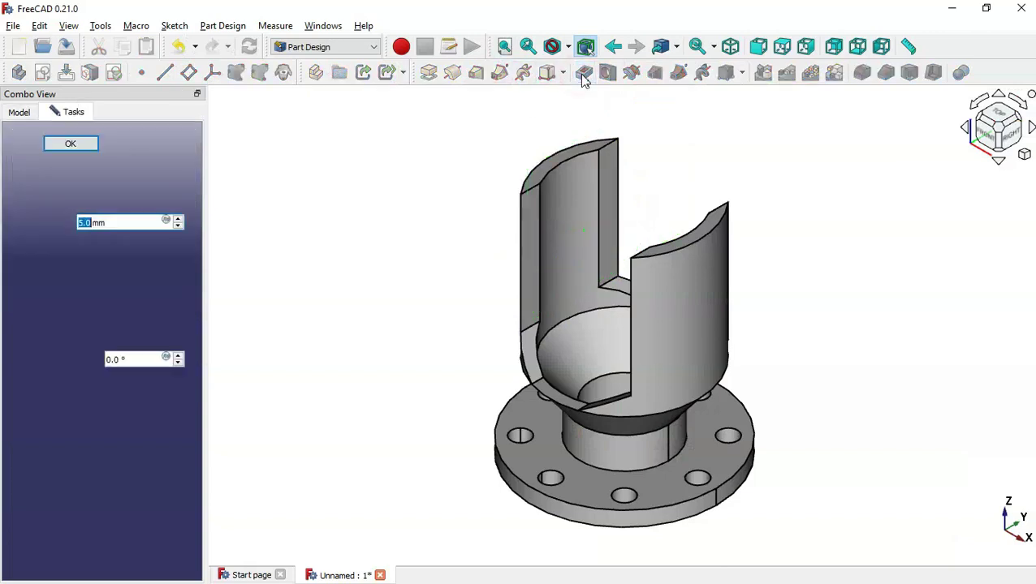
{"action": "left_click", "coordinate": [169, 203]}
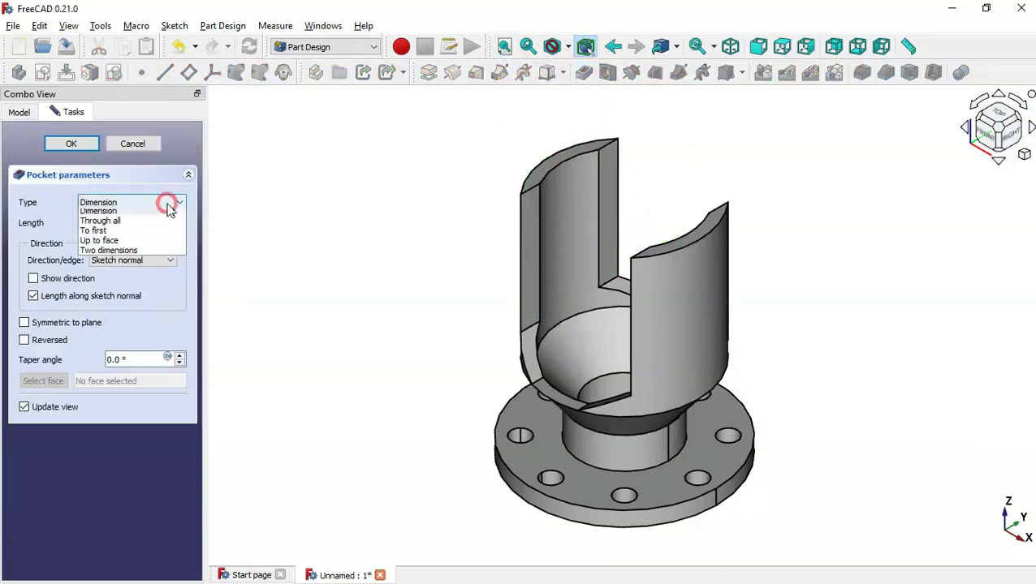
{"action": "left_click", "coordinate": [128, 225]}
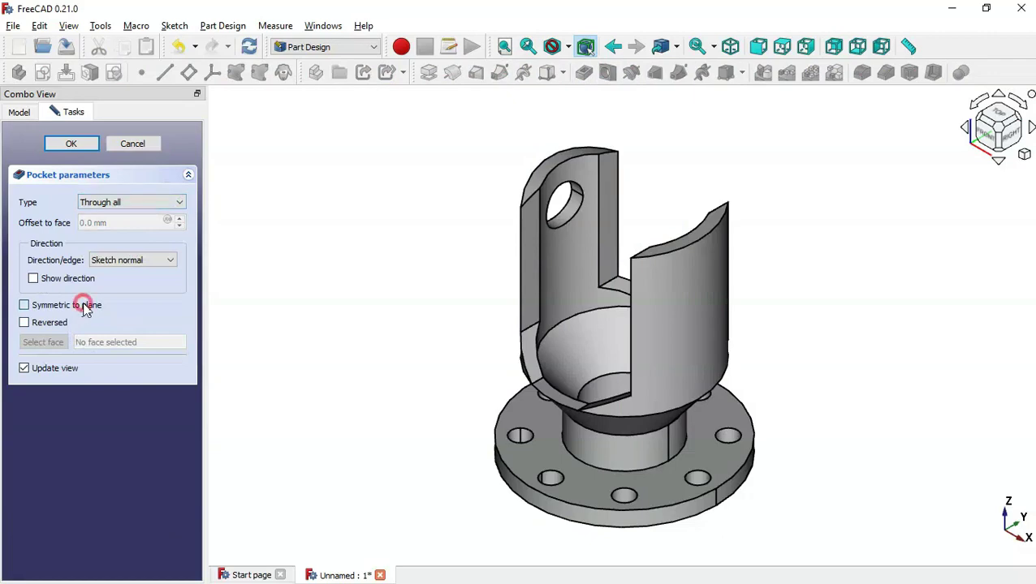
{"action": "left_click", "coordinate": [85, 306]}
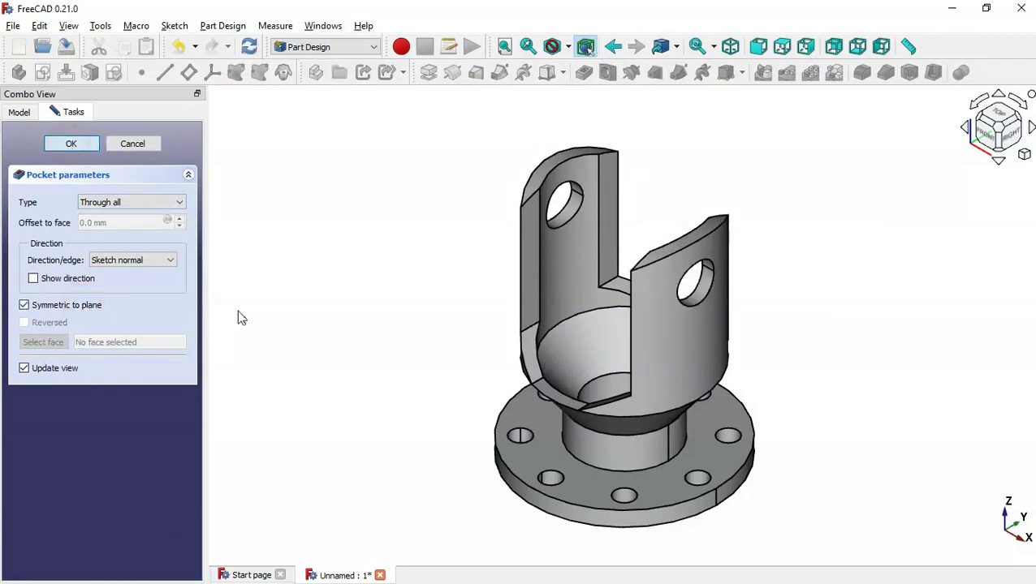
{"action": "key", "text": "Return"}
Orbit to a front view and compare the clevis with the reference drawing
{"action": "middle_click_drag", "start_coordinate": [414, 475], "coordinate": [561, 388]}
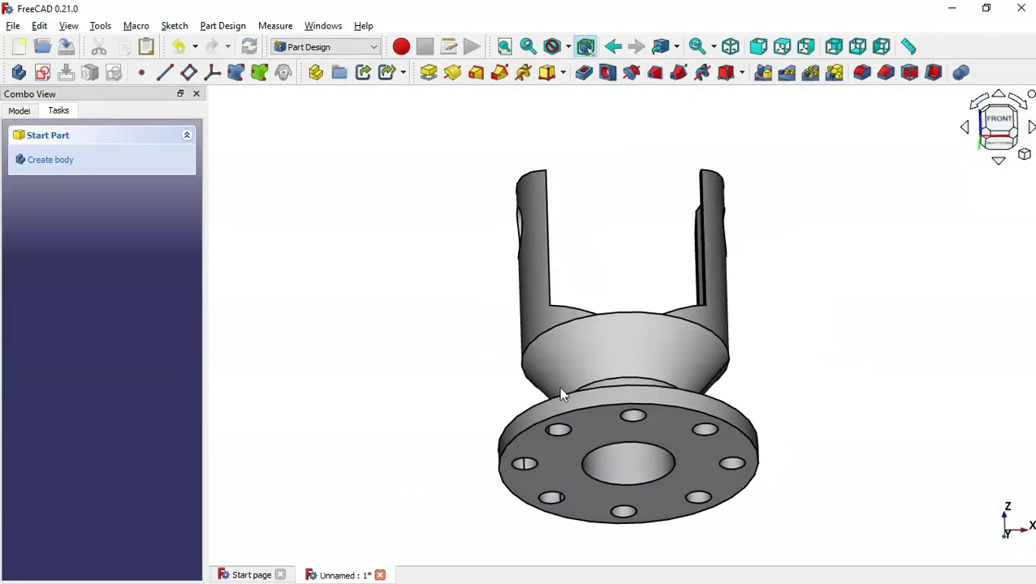
{"action": "scroll", "coordinate": [561, 388], "scroll_direction": "up", "scroll_amount": 3}
{"action": "key", "text": "alt+Tab"}
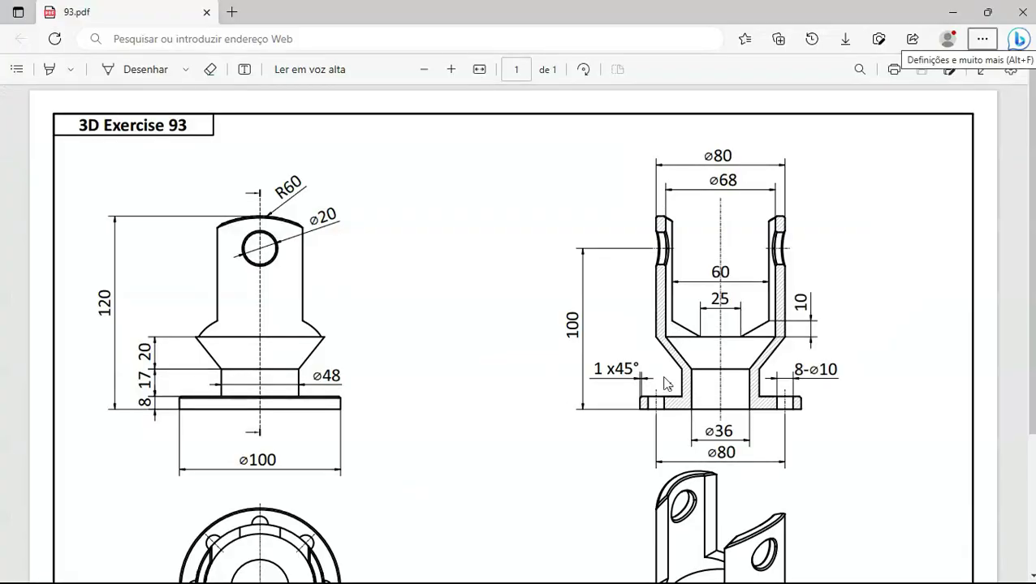
{"action": "scroll", "coordinate": [664, 384], "scroll_direction": "down", "scroll_amount": 2}
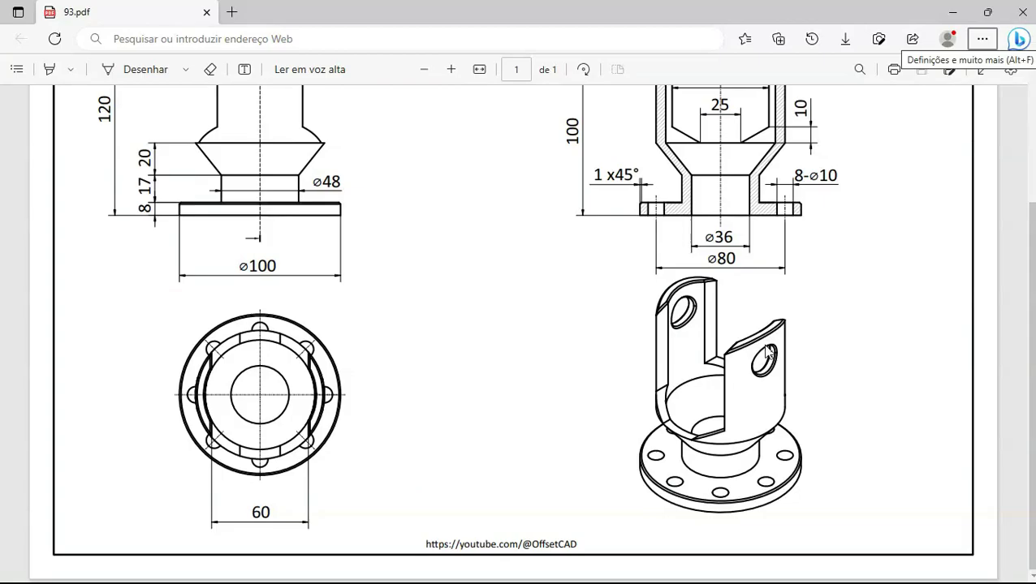
{"action": "key", "text": "alt+Tab"}
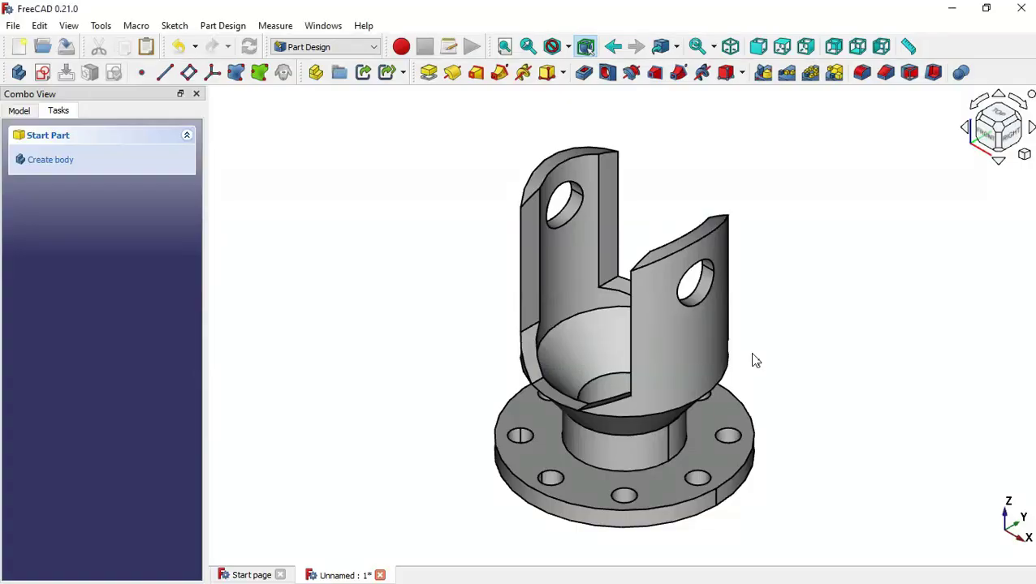
Apply a 1 mm chamfer to both prong top faces, both Ø20 hole faces and the flange rim
{"action": "left_click", "coordinate": [579, 157]}
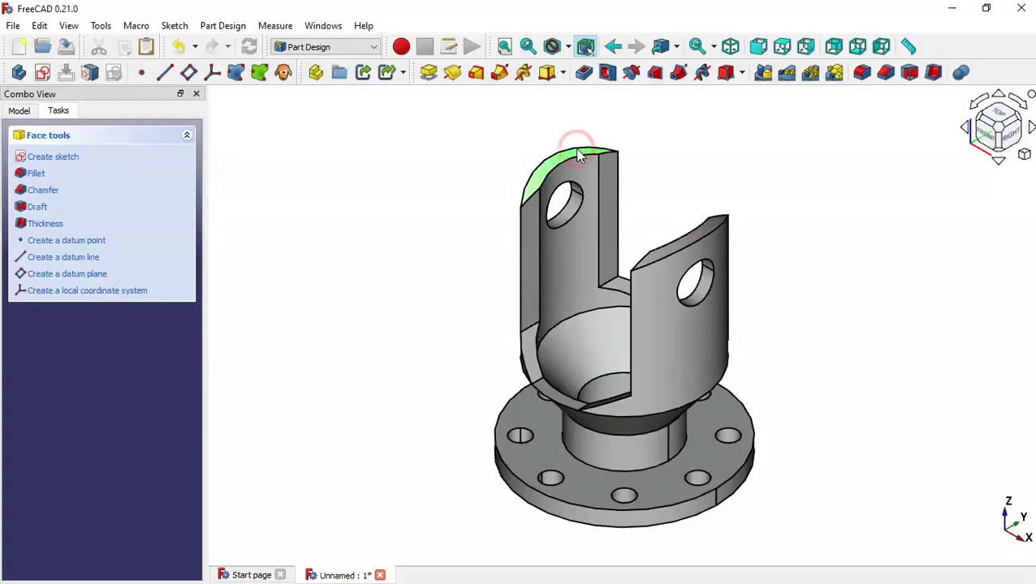
{"action": "left_click", "coordinate": [677, 241], "text": "ctrl"}
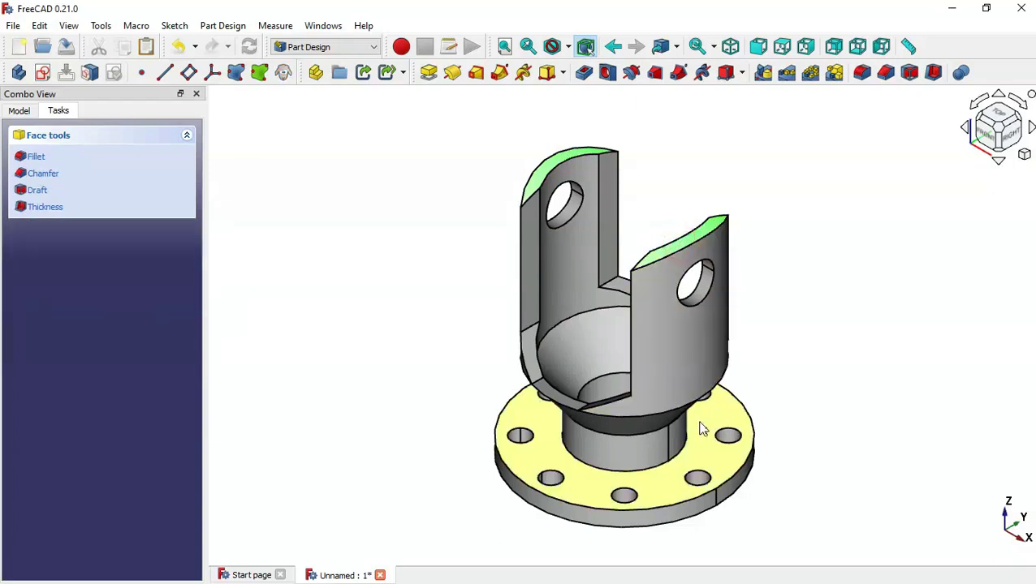
{"action": "left_click", "coordinate": [689, 496], "text": "ctrl"}
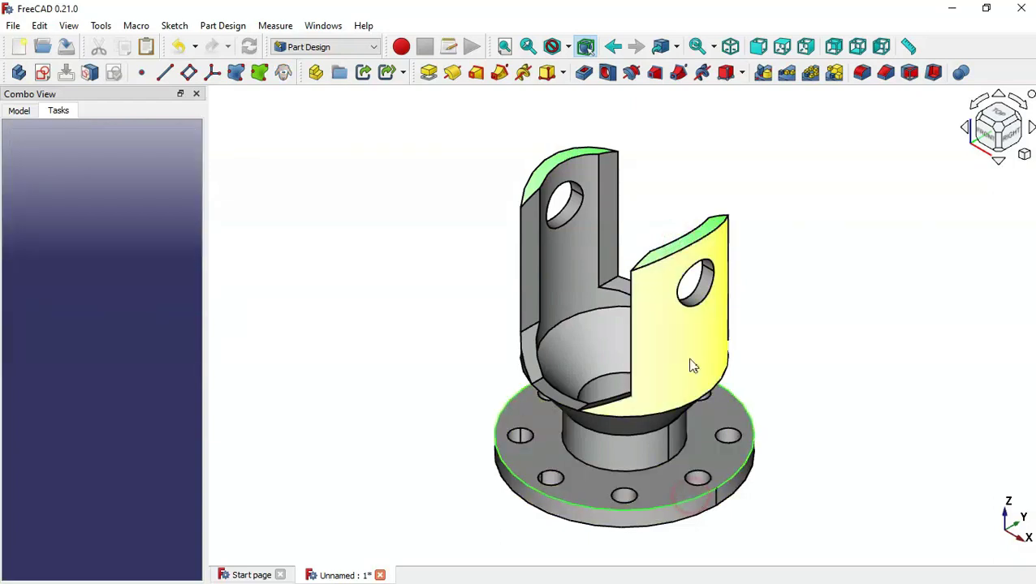
{"action": "left_click", "coordinate": [702, 291], "text": "ctrl"}
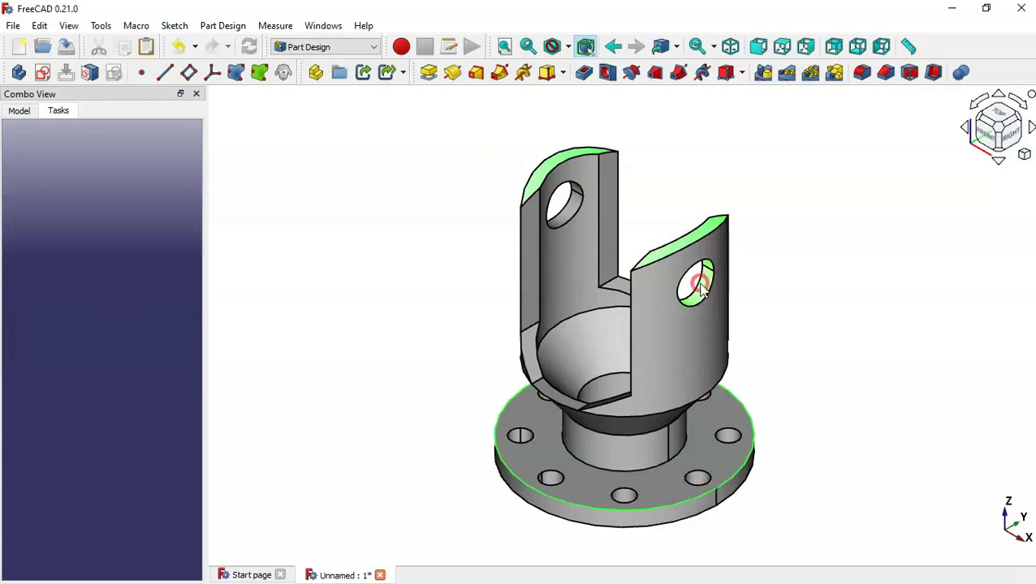
{"action": "left_click", "coordinate": [568, 215], "text": "ctrl"}
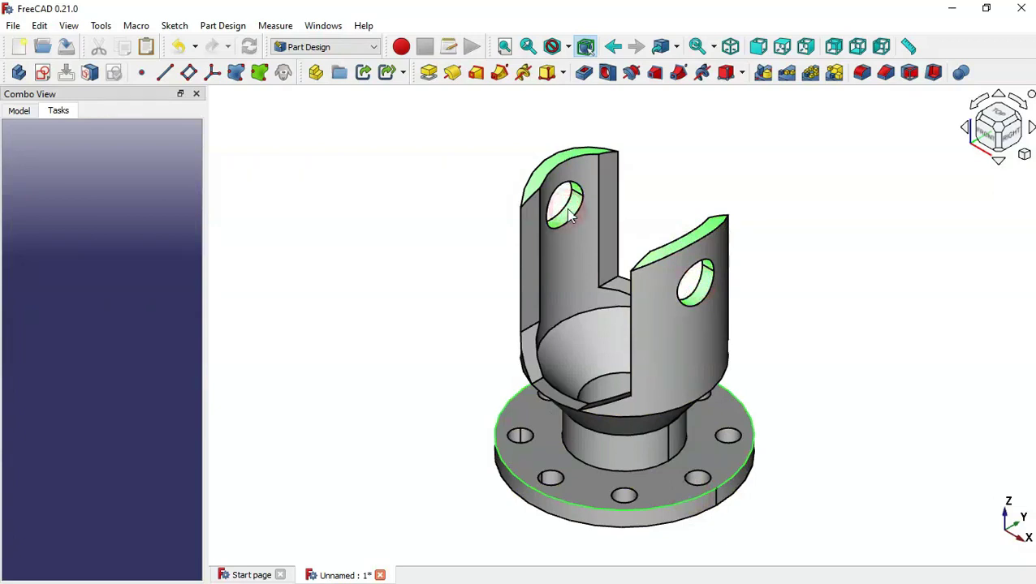
{"action": "left_click", "coordinate": [886, 73]}
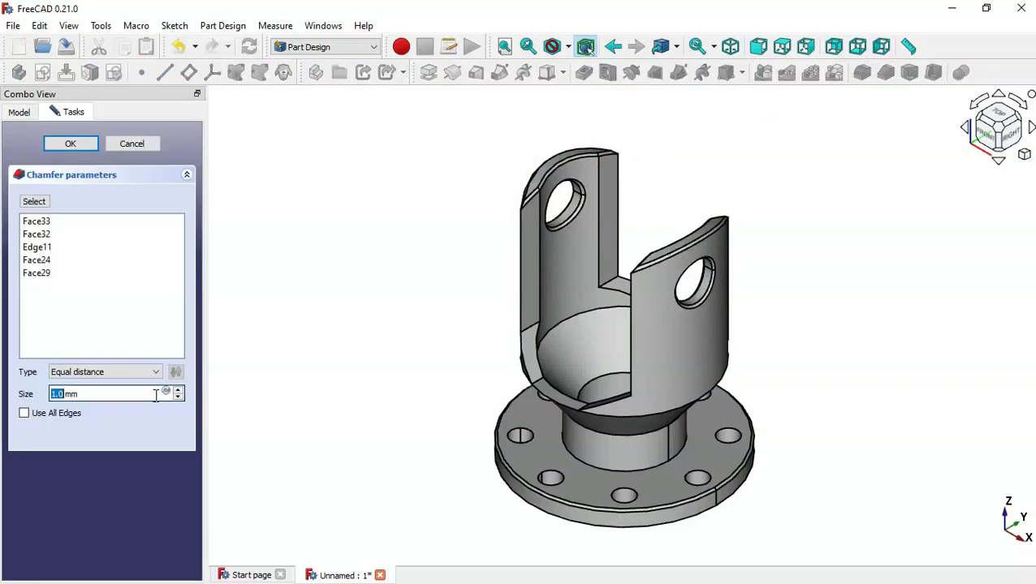
{"action": "key", "text": "alt+Tab"}
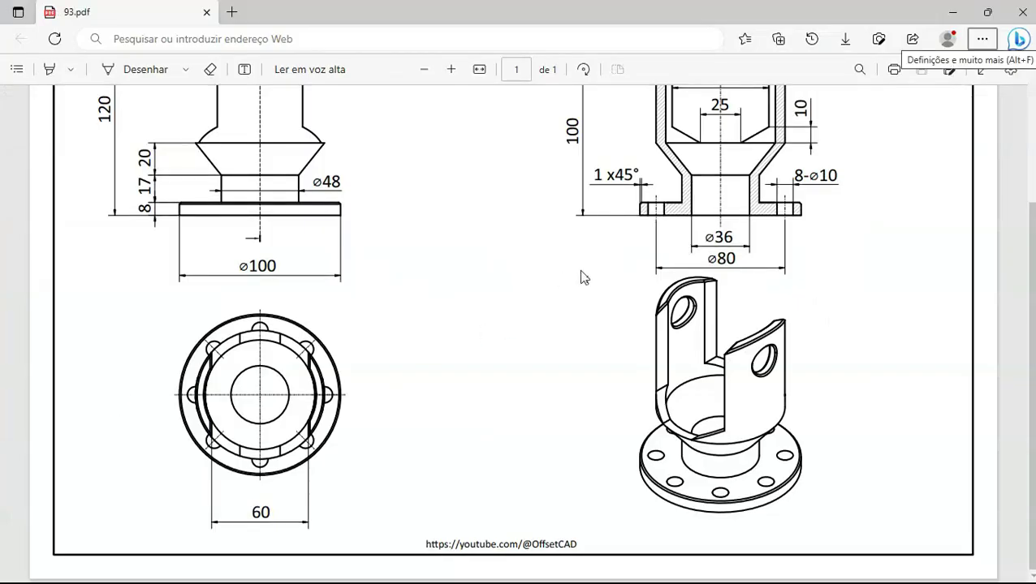
{"action": "key", "text": "alt+Tab"}
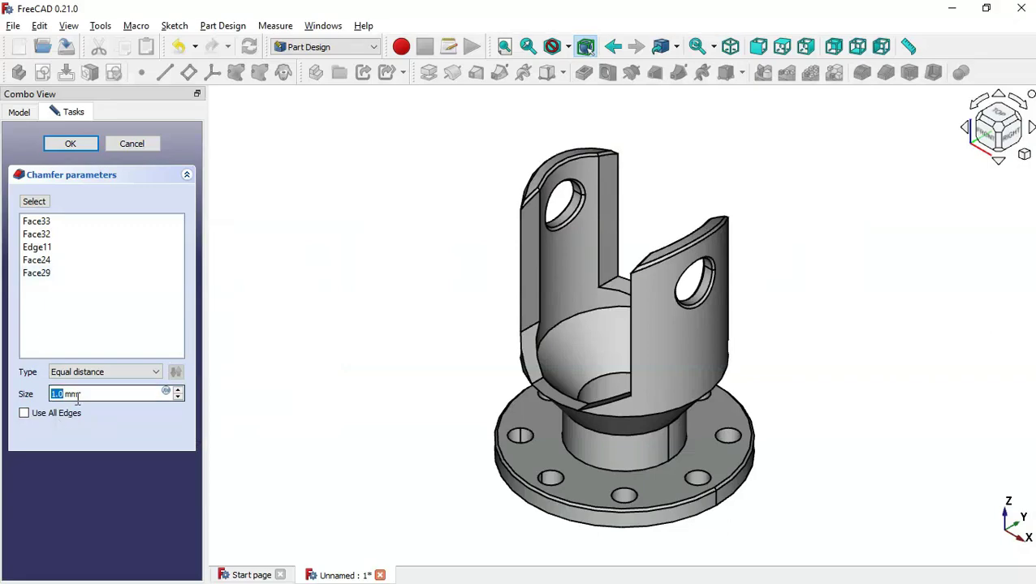
{"action": "left_click", "coordinate": [75, 144]}
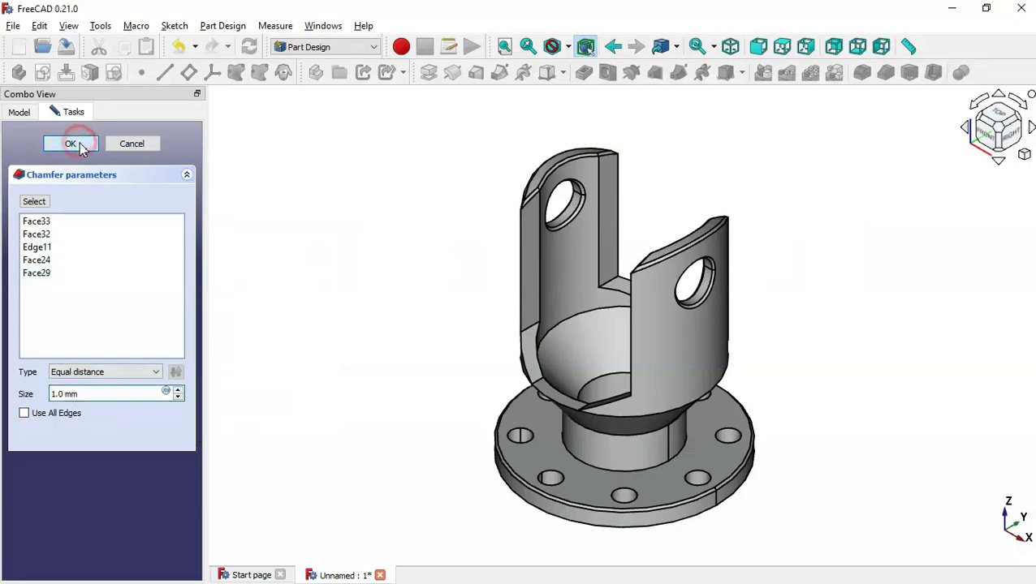
{"action": "middle_click_drag", "start_coordinate": [423, 369], "coordinate": [600, 382]}
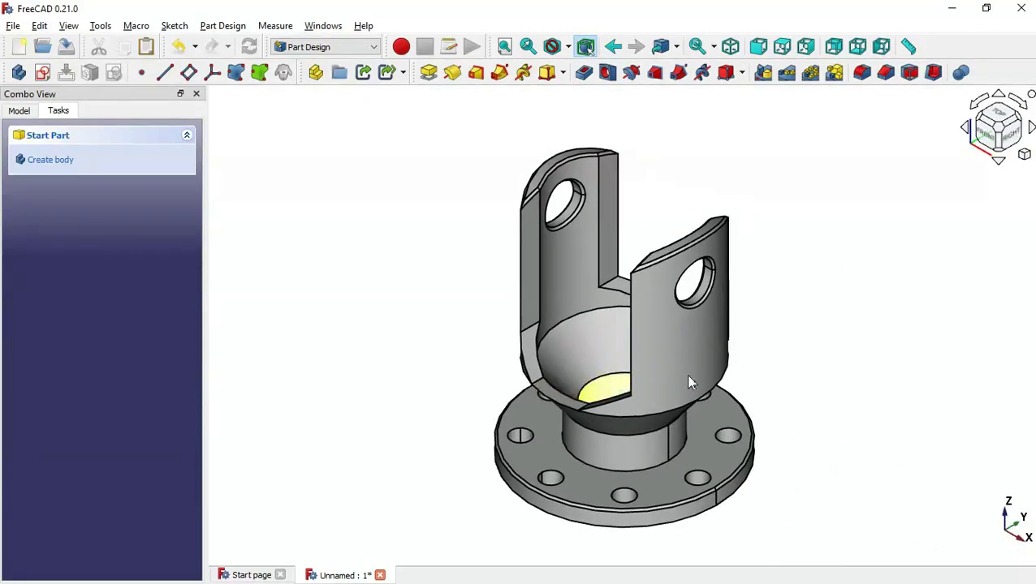